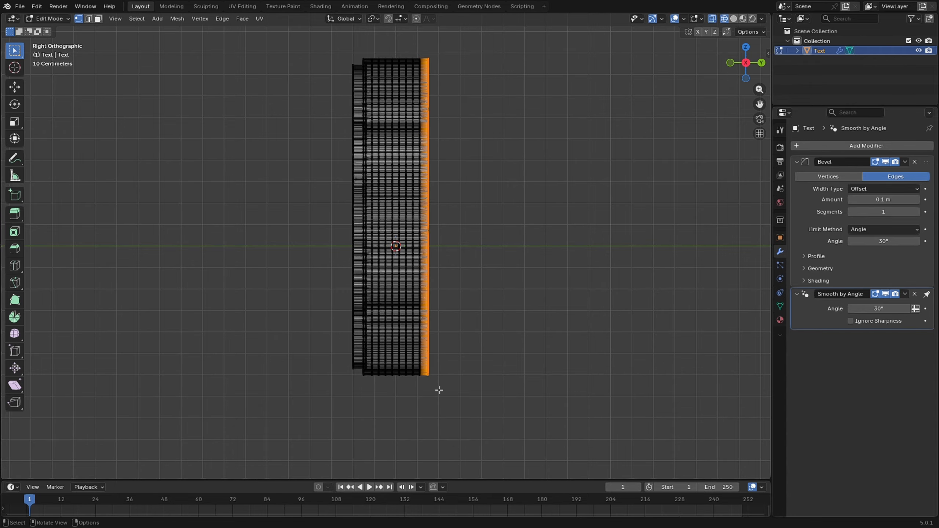
Step: Inset the selected back faces of the text by about 0.014 m and extrude them about 0.029 m inward
key("3")
middle_click_drag(439, 390, 439, 390)
key("i")
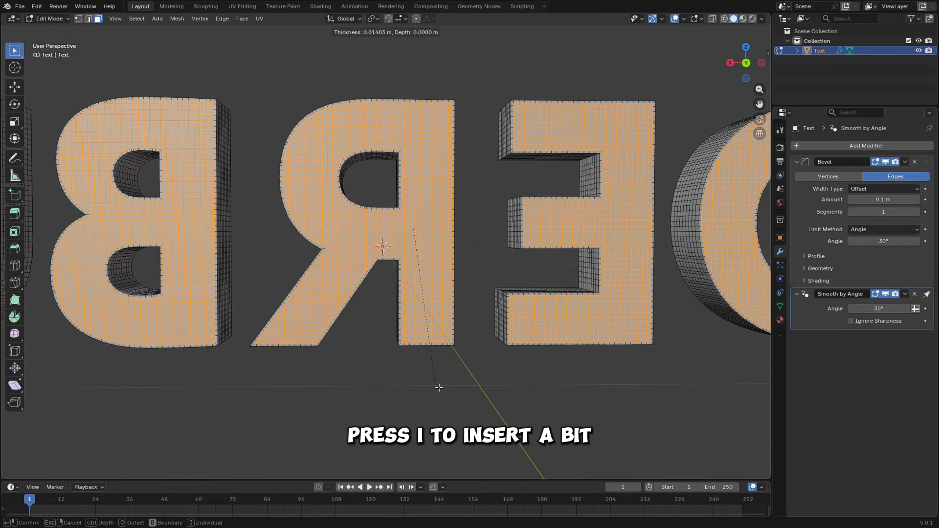
left_click(439, 387)
key("e")
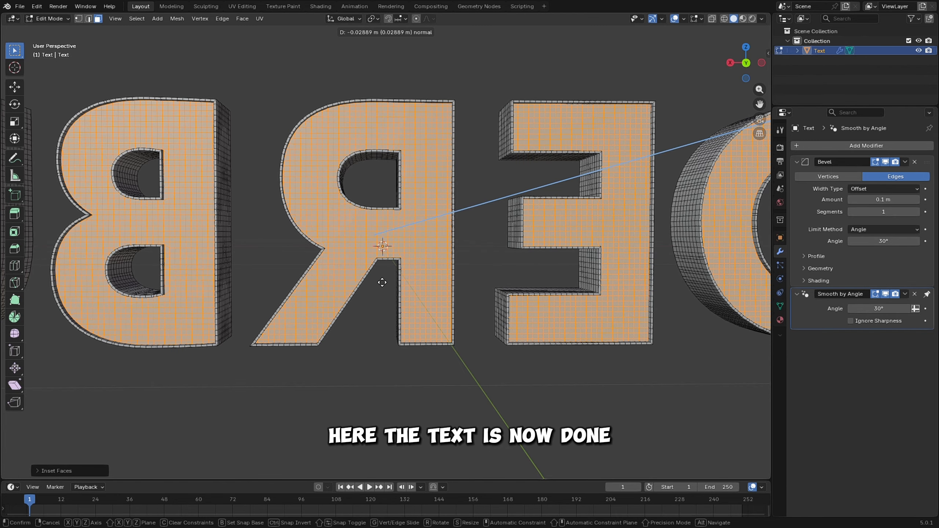
left_click(382, 282)
middle_click_drag(383, 282, 378, 259)
Step: Add a single-bone armature at the world origin and rotate it 90° about the Y axis
key("KP_1")
key("KP_1")
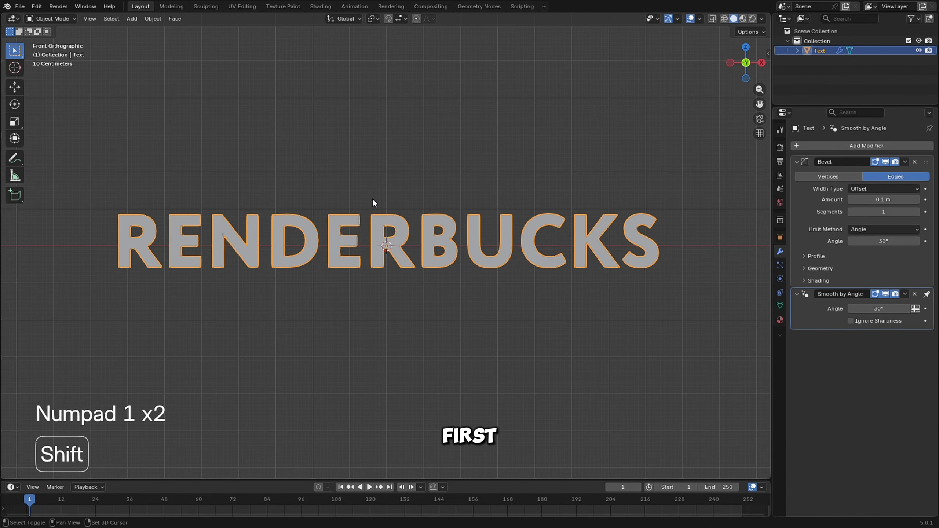
key("shift+a")
mouse_move(357, 313)
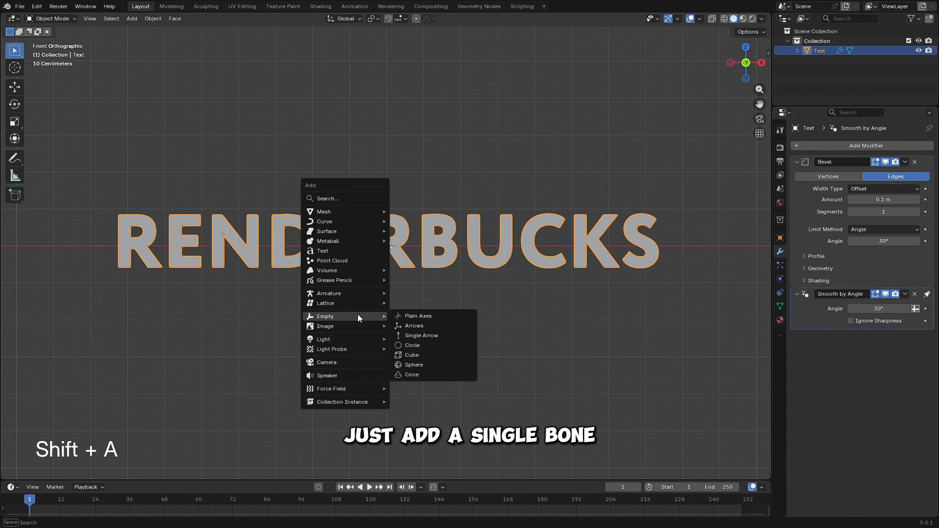
type("BO")
key("Down")
key("Return")
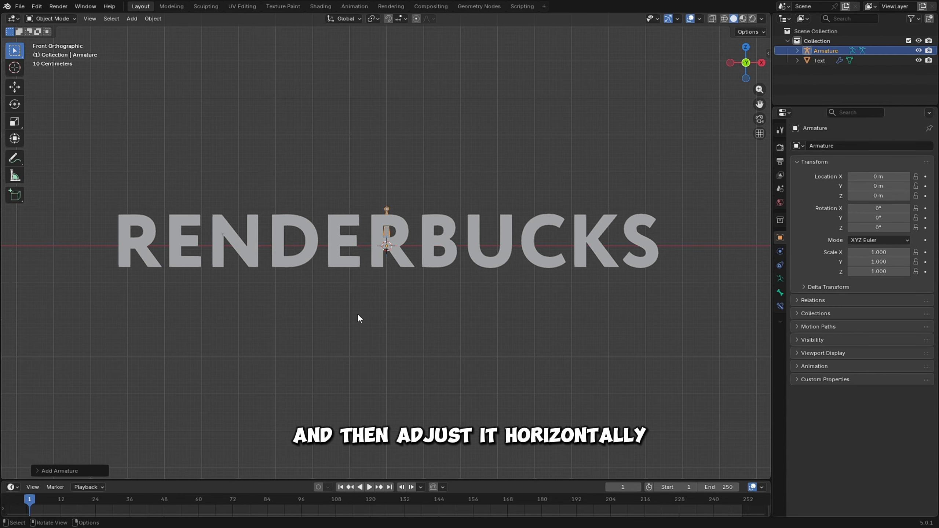
type("ry90")
key("Return")
Step: Enable In Front display for the armature and move it so the bone lies across the middle R
scroll(358, 315, "up", 3)
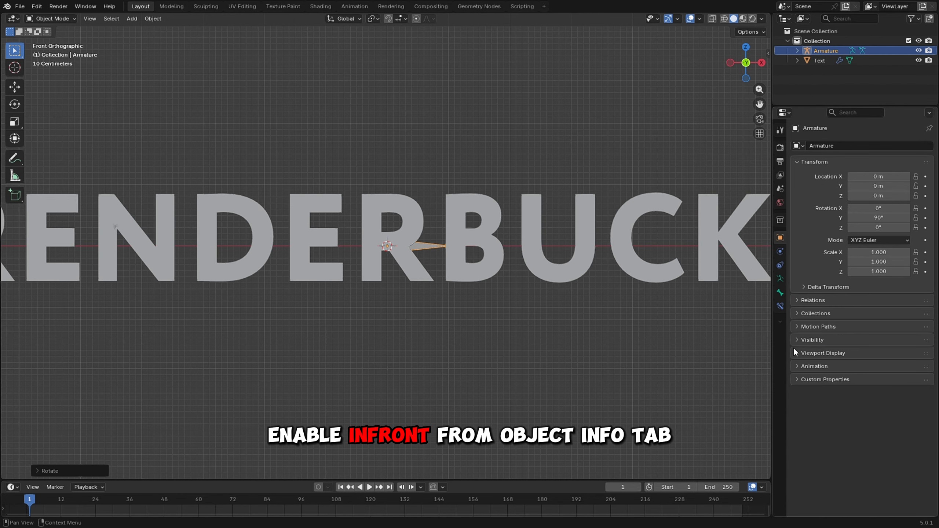
left_click(796, 352)
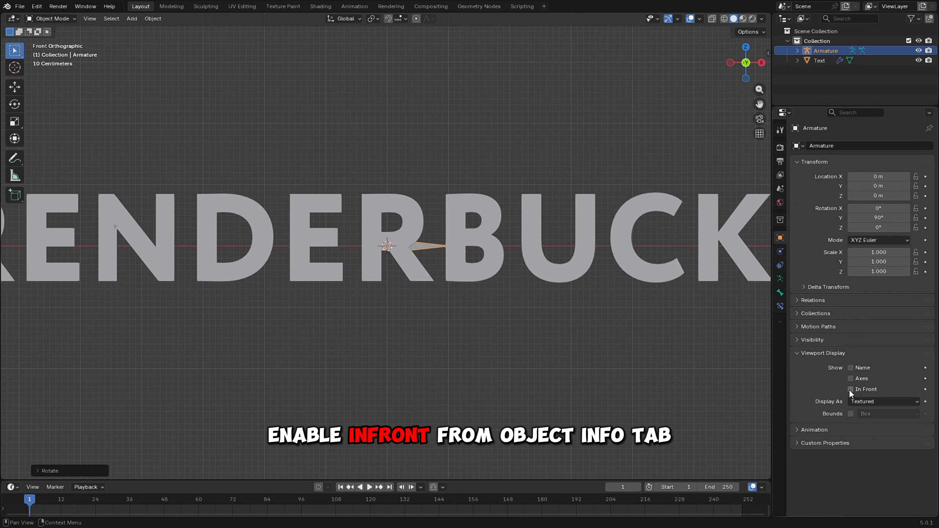
key("Tab")
key("g")
left_click(442, 260)
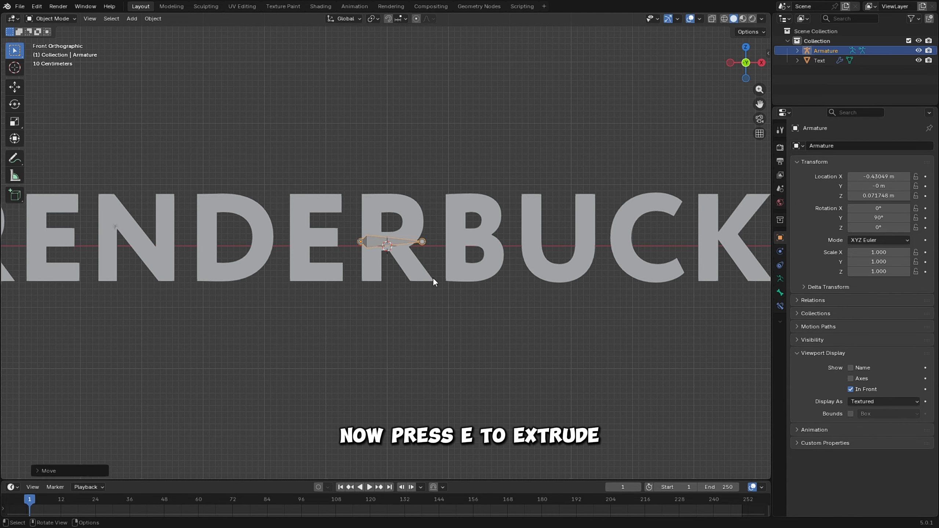
Step: Extrude three bones along the X axis from the first bone's tip, one each across B, U and C
key("e")
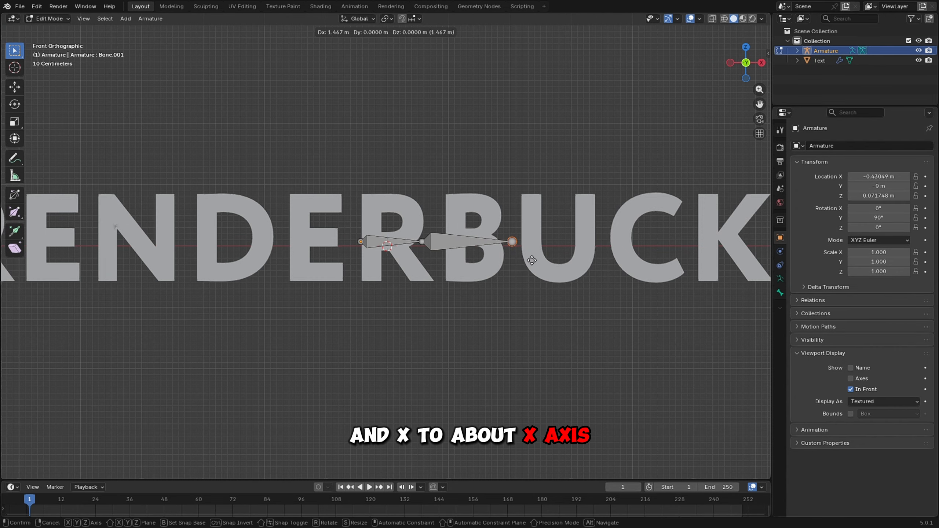
key("x")
left_click(525, 261)
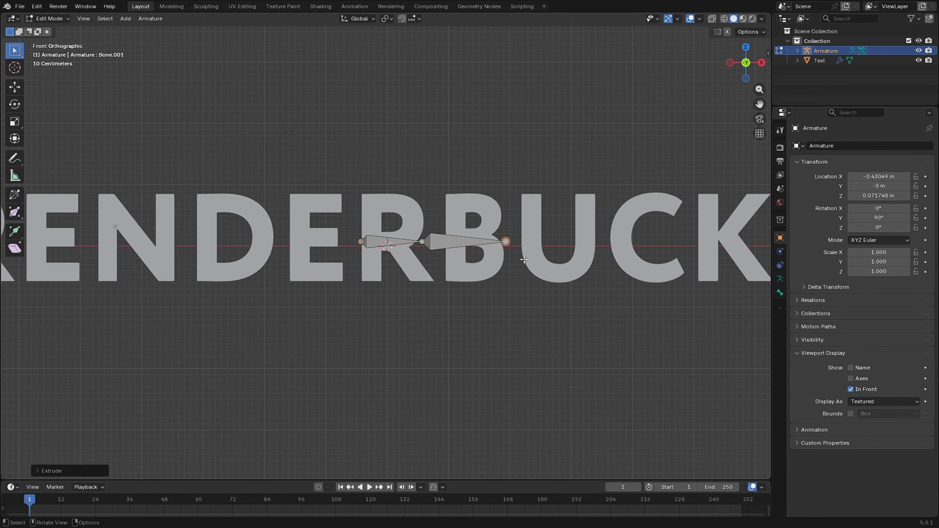
key("e")
key("x")
left_click(615, 259)
key("e")
key("x")
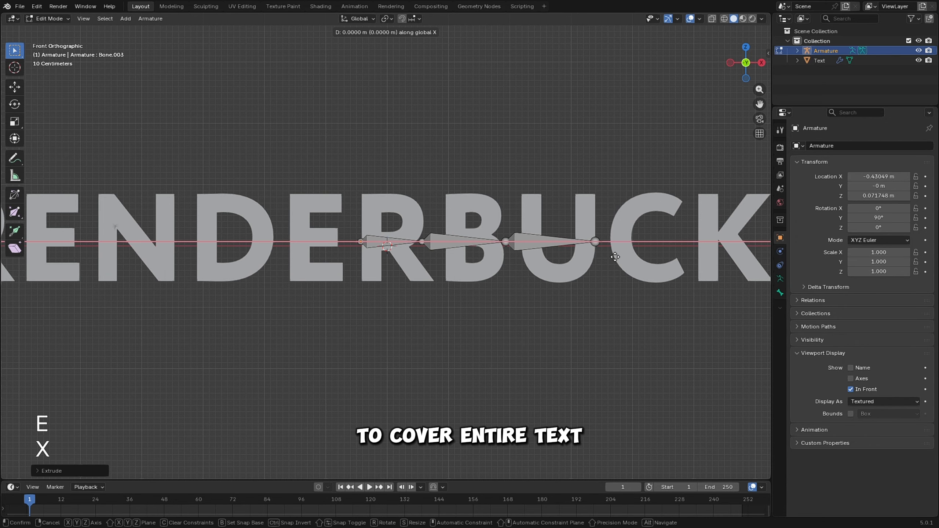
left_click(701, 256)
Step: Extrude further bones along X to cover K, S and the letters from E back to the first R
middle_click_drag(701, 257, 473, 254, "shift")
key("e")
key("x")
left_click(15, 244)
key("e")
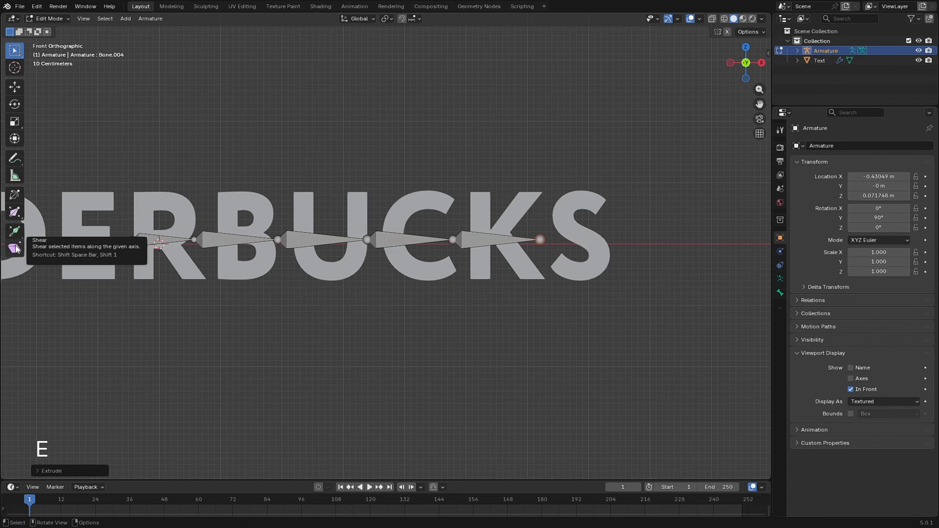
key("e")
key("x")
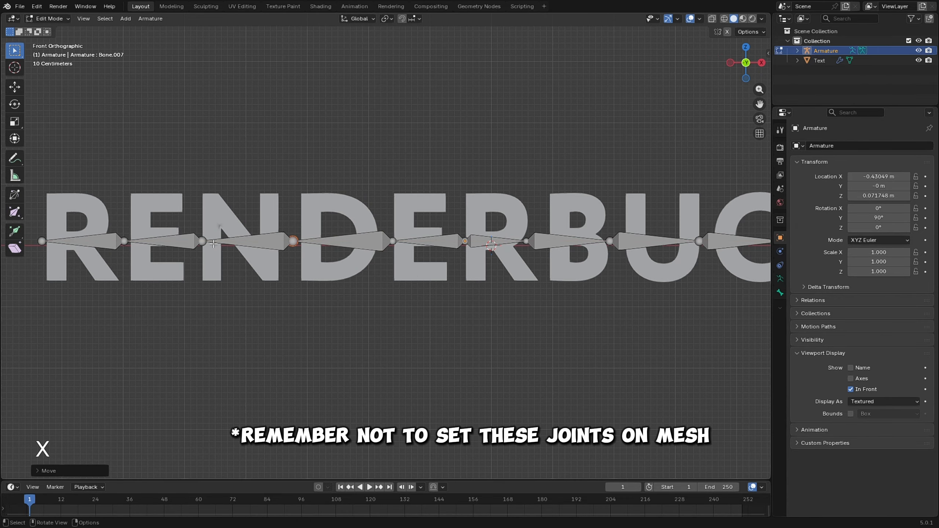
Step: Move the bone joints along X so they sit in the gaps between the letters
key("g")
key("x")
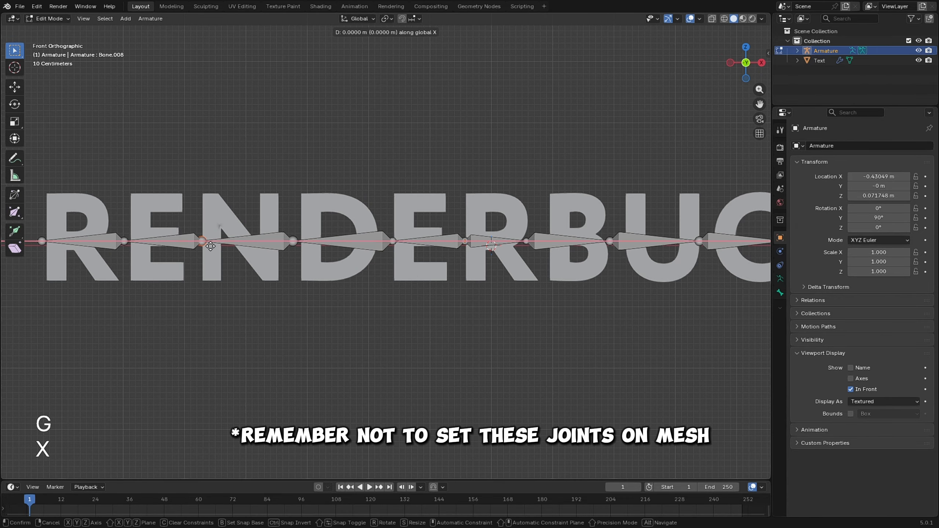
left_click(392, 241)
key("g")
key("x")
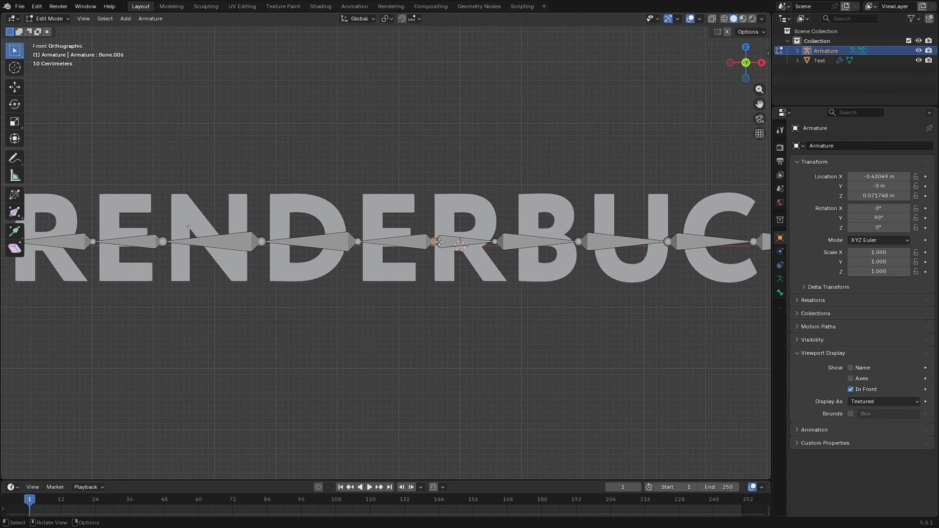
key("g")
key("x")
left_click(441, 243)
left_click(441, 244)
key("g")
key("x")
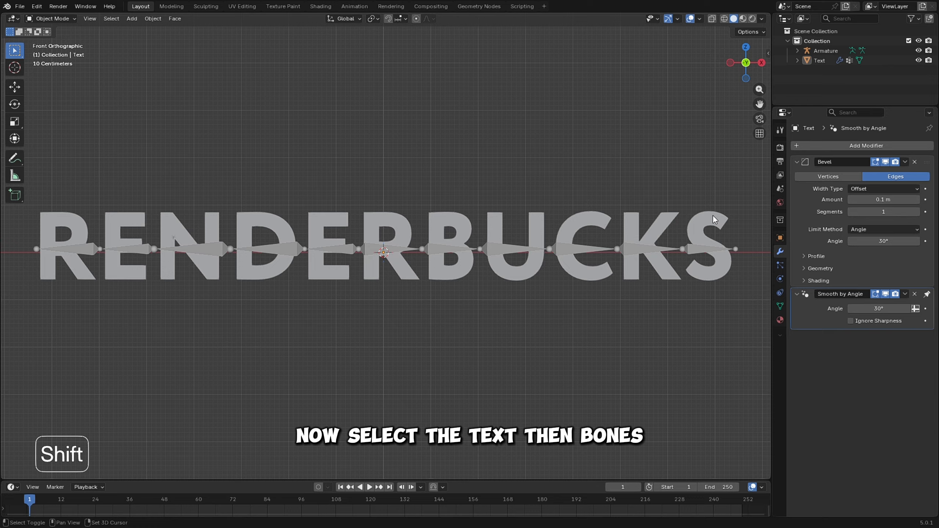
Step: Parent the text to the armature using Armature Deform With Automatic Weights
left_click(708, 216, "shift")
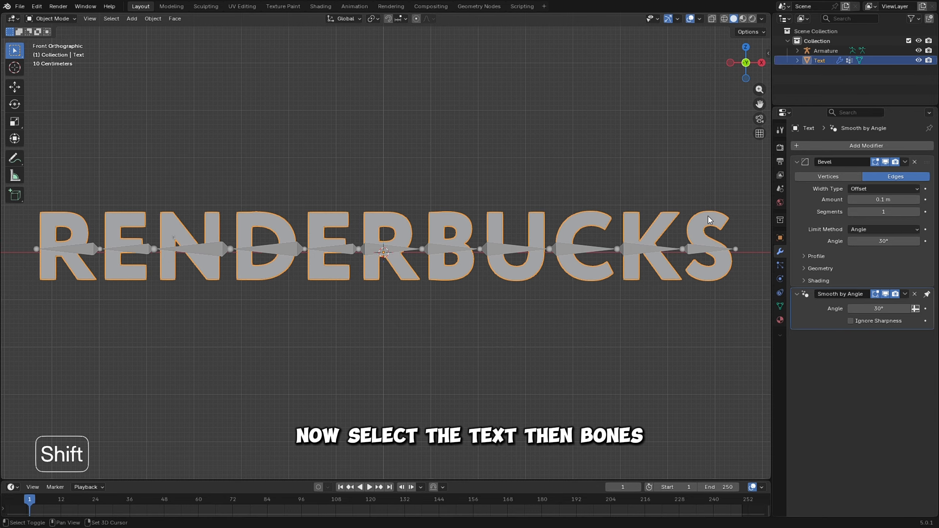
left_click(697, 249, "shift")
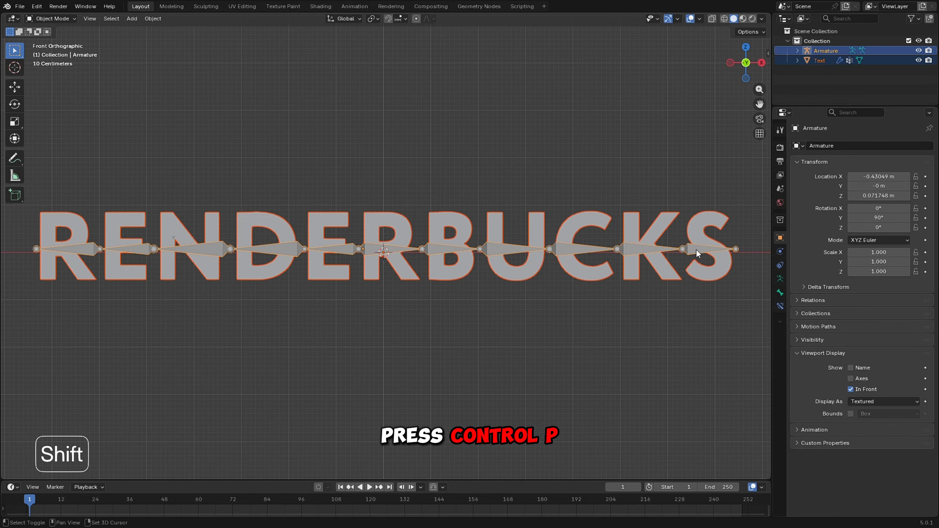
key("ctrl+p")
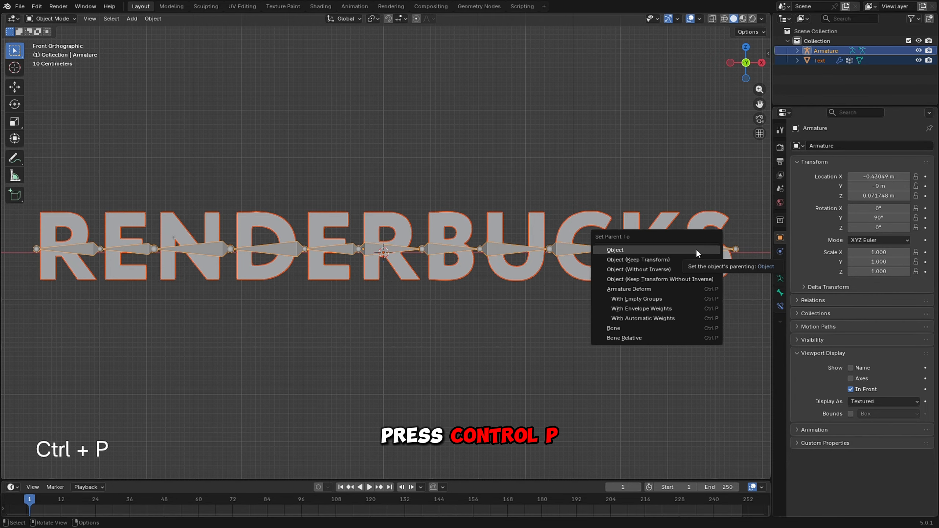
left_click(691, 322)
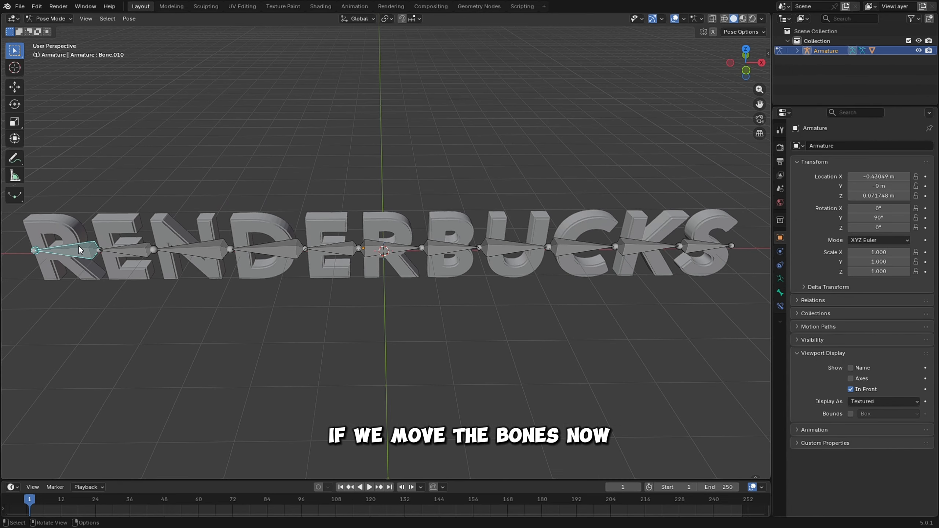
Step: Test-rotate the bones of the first R and the second E to check how the letters deform, cancelling each rotation
key("r")
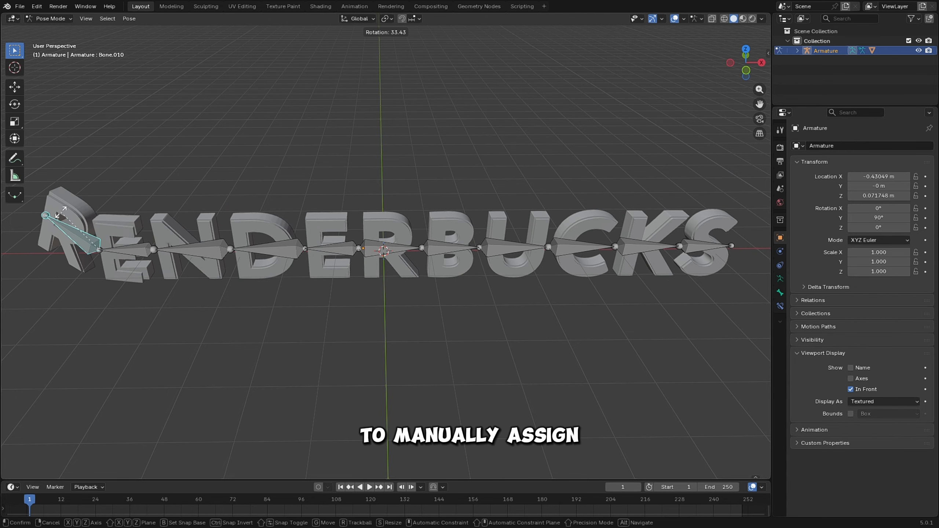
key("Escape")
left_click(333, 248)
key("r")
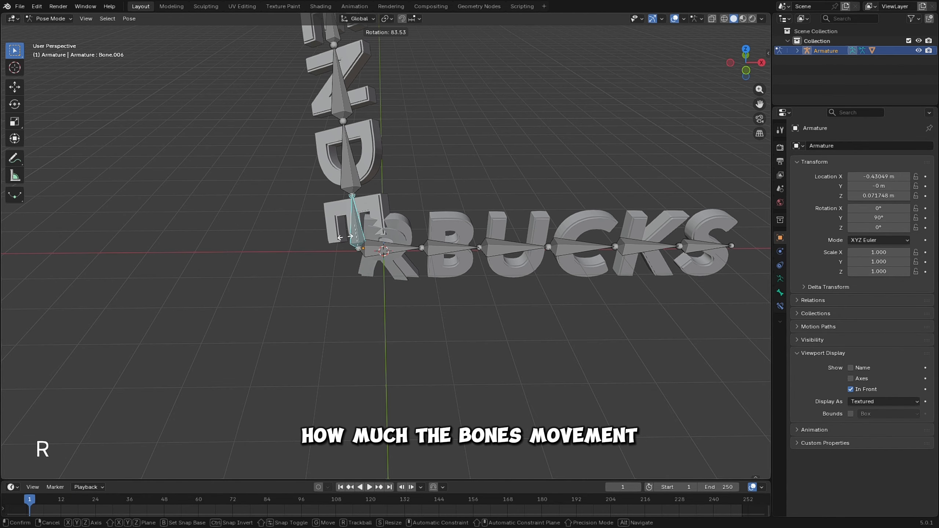
key("Escape")
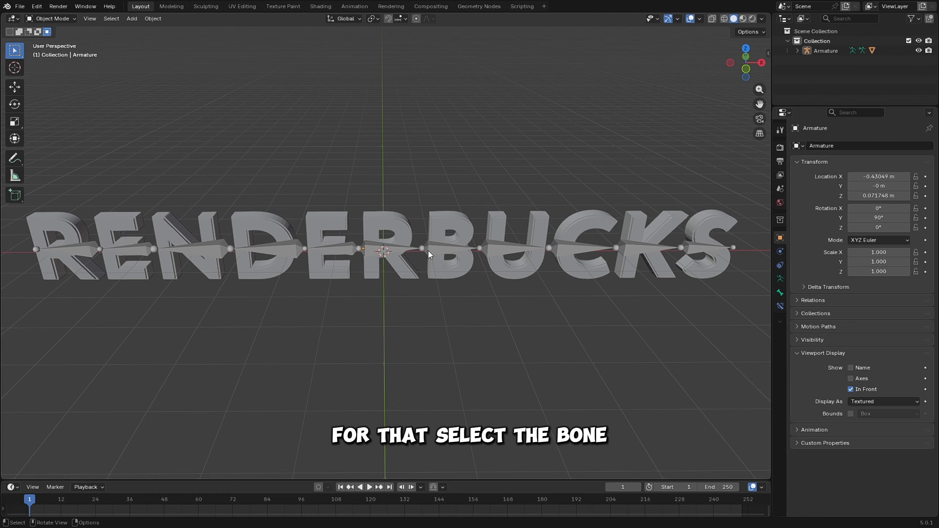
Step: Put the text into Weight Paint mode with the armature also selected, and pick the first R's bone
left_click(436, 247)
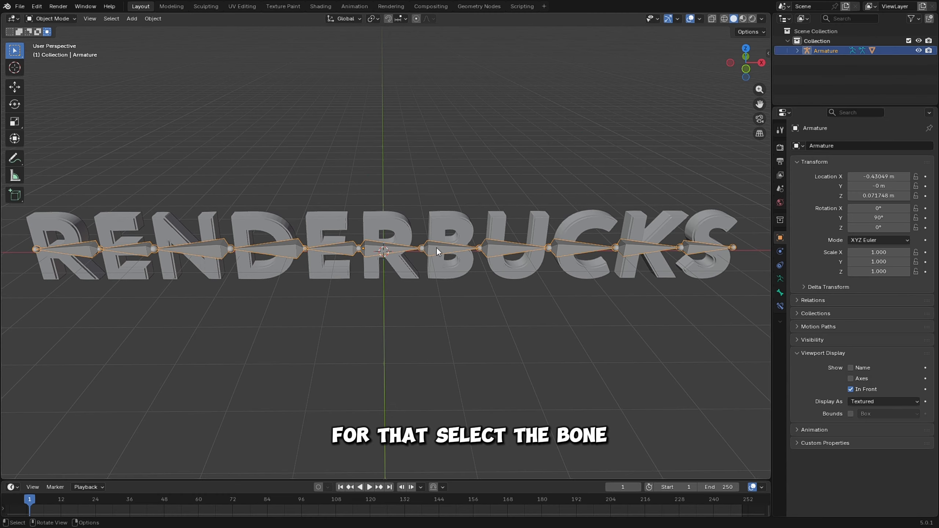
left_click(441, 226, "shift")
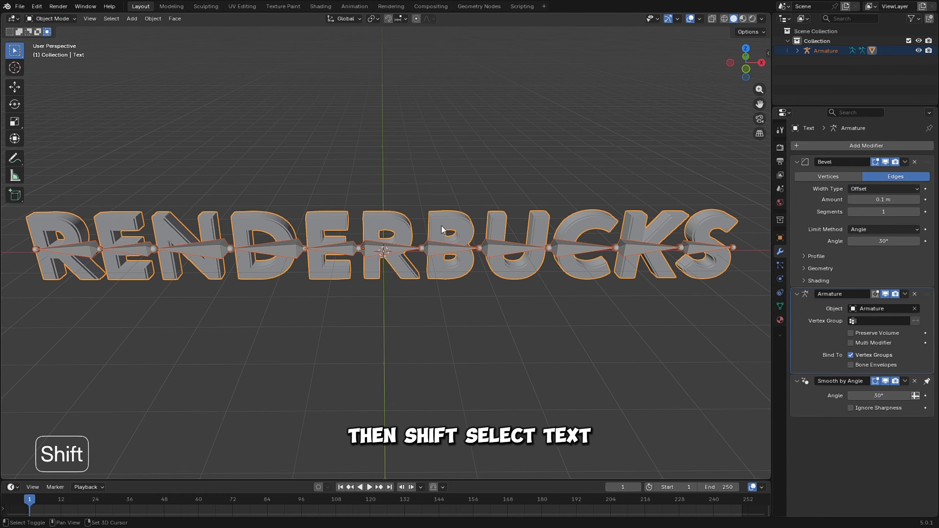
left_click(63, 20)
left_click(65, 68)
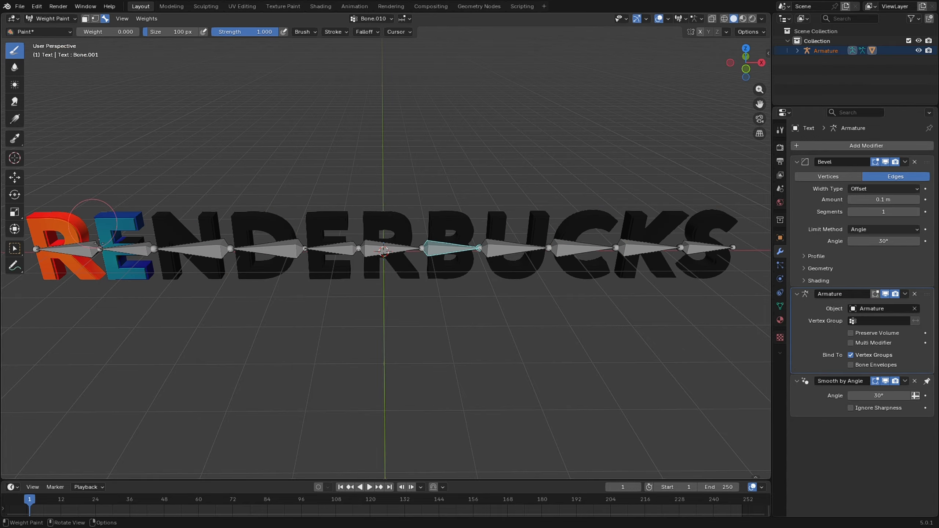
left_click(88, 252, "ctrl")
key("KP_Decimal")
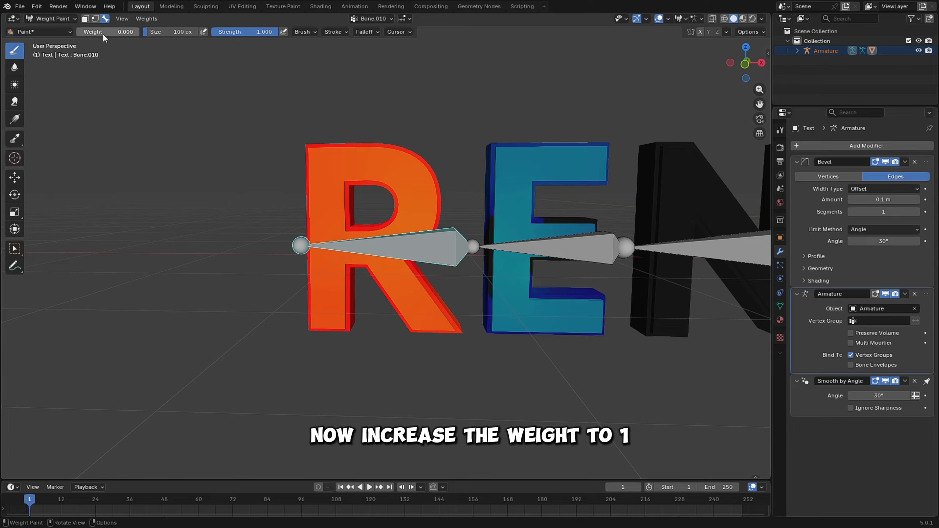
Step: Set the brush weight to 1.000, enlarge the brush to 491 px and paint the entire first R with full weight
left_click_drag(104, 35, 141, 33)
key("shift+z")
mouse_move(335, 170)
left_mouse_down()
mouse_move(317, 142)
mouse_move(337, 271)
left_mouse_up()
middle_click_drag(337, 272, 343, 279)
left_click_drag(174, 33, 180, 32)
mouse_move(339, 215)
left_mouse_down()
mouse_move(340, 183)
mouse_move(336, 360)
mouse_move(351, 252)
left_mouse_up()
left_click(357, 33)
left_click(338, 137)
key("shift+z")
Step: Set the brush weight to 0.000 and erase the first R bone's influence from the neighbouring E
middle_click_drag(352, 247, 315, 167)
left_click_drag(126, 32, 76, 32)
scroll(355, 140, "down", 3)
key("shift+z")
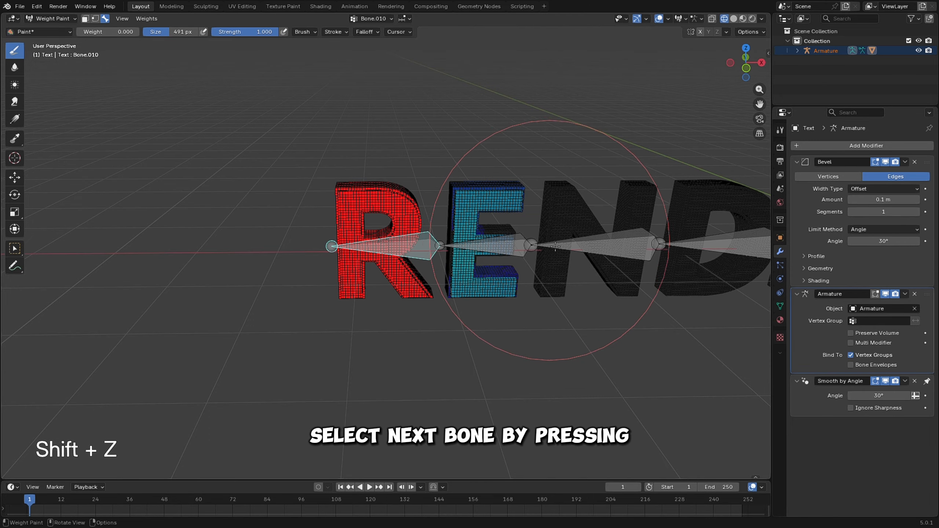
left_click_drag(551, 240, 564, 262)
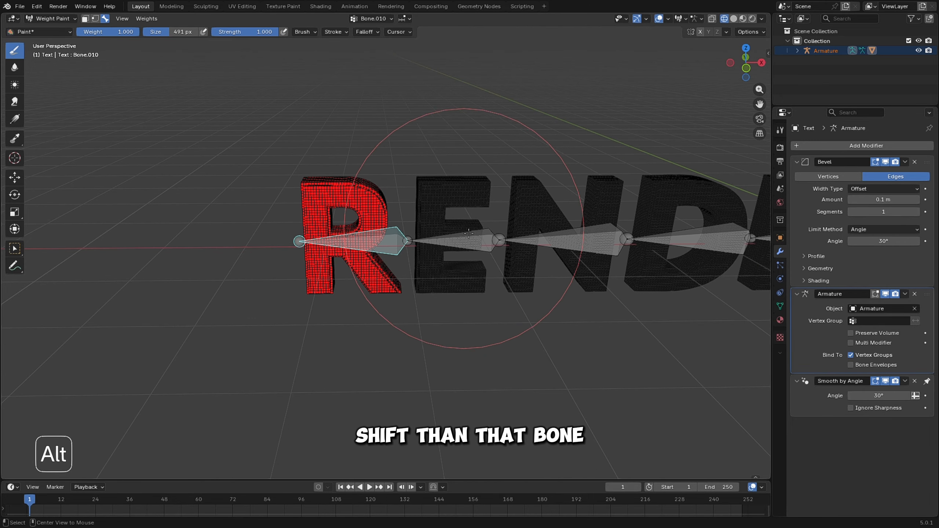
Step: Pick the first E's bone and paint its influence away from the adjacent R and N with weight 0.000
left_click(484, 245, "alt")
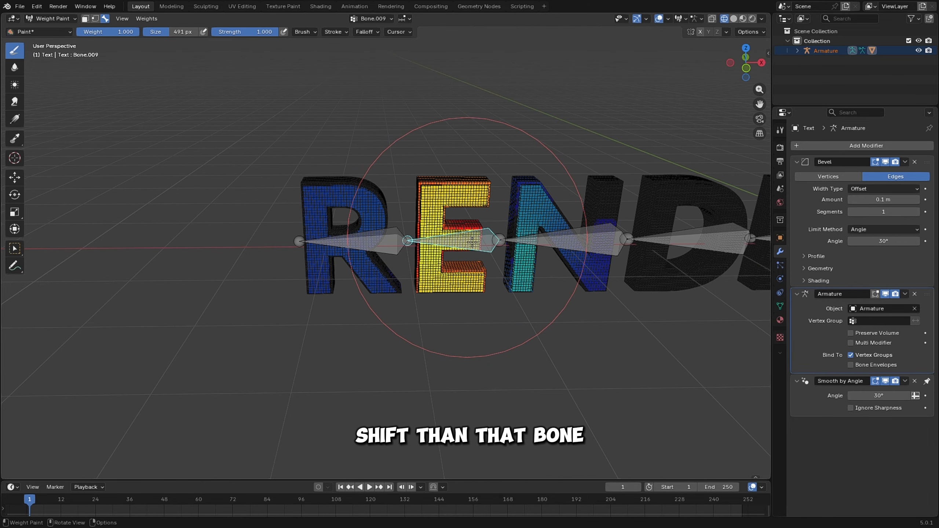
scroll(333, 259, "up", 2)
key("ctrl+z")
left_click_drag(127, 32, 76, 32)
mouse_move(281, 229)
left_mouse_down()
mouse_move(236, 274)
mouse_move(547, 243)
left_mouse_up()
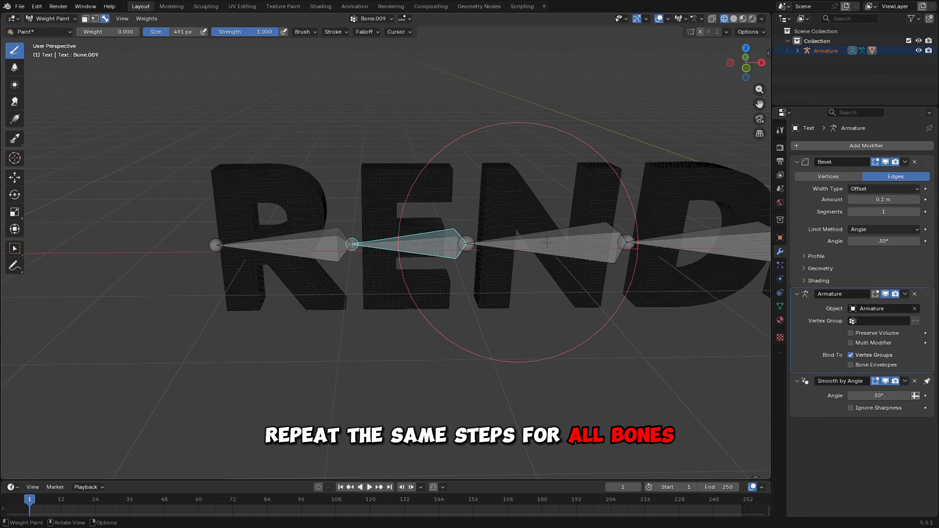
Step: Set the brush weight to 1.000 and paint the entire first E with full weight
left_click_drag(88, 32, 140, 32)
scroll(386, 248, "up", 4)
mouse_move(386, 144)
left_mouse_down()
mouse_move(390, 105)
mouse_move(453, 180)
left_mouse_up()
key("shift+z")
key("shift+z")
left_click_drag(477, 226, 444, 340)
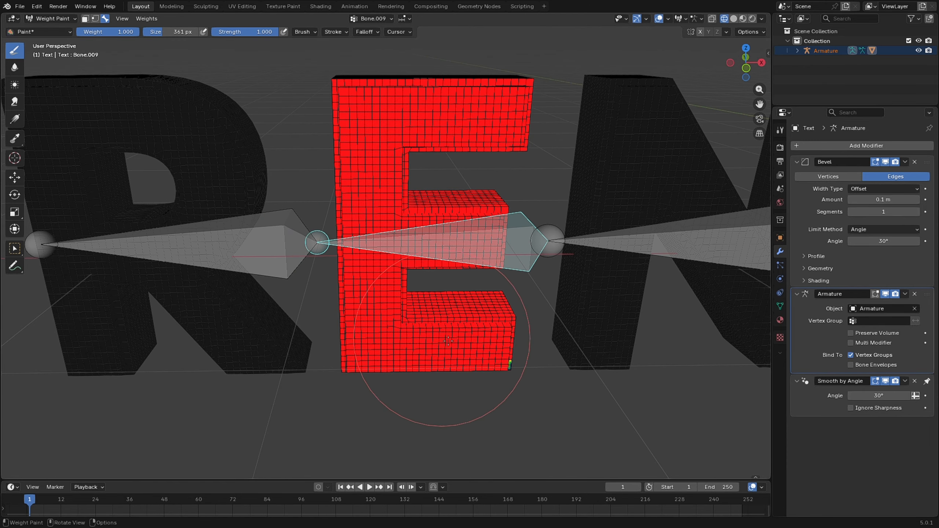
Step: Pick the N's bone and paint the letter N with full weight
mouse_move(429, 317)
middle_mouse_down()
mouse_move(377, 148)
mouse_move(314, 126)
mouse_move(314, 178)
mouse_move(352, 182)
mouse_move(281, 184)
mouse_move(518, 237)
middle_mouse_up()
left_click(512, 271, "ctrl+shift")
scroll(481, 259, "up", 2)
mouse_move(437, 281)
left_mouse_down()
mouse_move(352, 188)
mouse_move(451, 185)
left_mouse_up()
mouse_move(451, 185)
middle_mouse_down()
mouse_move(429, 302)
mouse_move(396, 278)
middle_mouse_up()
Step: Set the brush weight to 0.000 and erase the N bone's influence from the letters on both sides
left_click_drag(127, 32, 76, 32)
mouse_move(148, 140)
left_mouse_down()
mouse_move(103, 204)
mouse_move(200, 341)
left_mouse_up()
key("ctrl+z")
mouse_move(200, 340)
left_mouse_down()
mouse_move(181, 237)
mouse_move(130, 167)
left_mouse_up()
left_click_drag(599, 159, 607, 259)
scroll(606, 259, "down", 3)
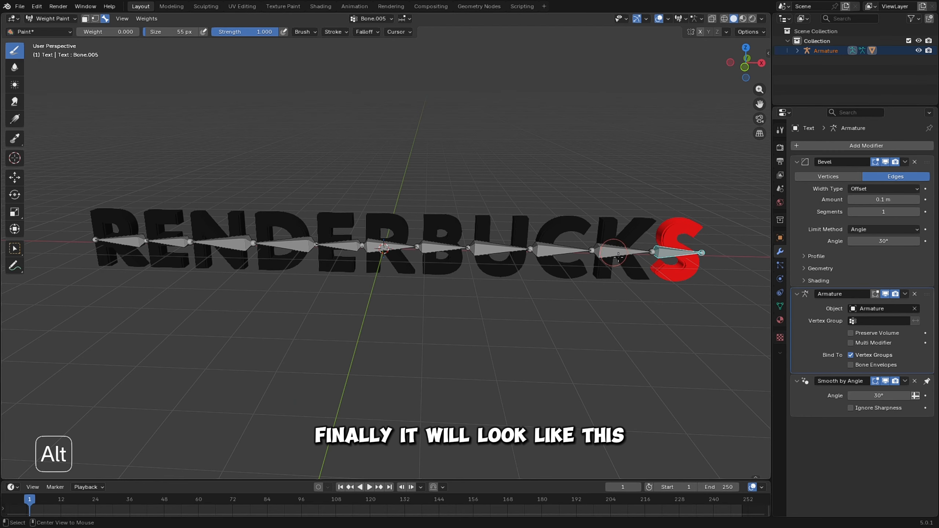
Step: Check the weights of the bones for C, U, B, the second R and N by picking each in turn
left_click(568, 252, "alt")
left_click(499, 250, "alt")
left_click(442, 247, "alt")
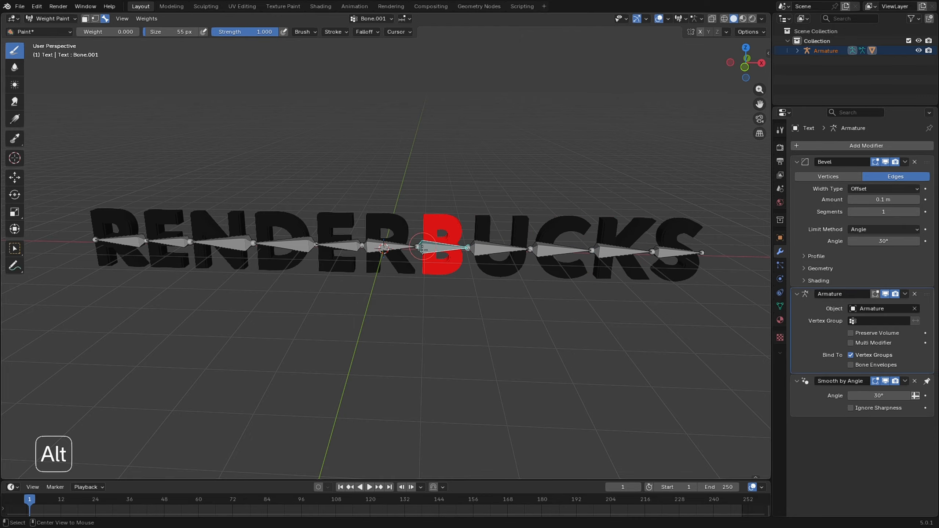
left_click(384, 247, "alt")
left_click(222, 243, "alt")
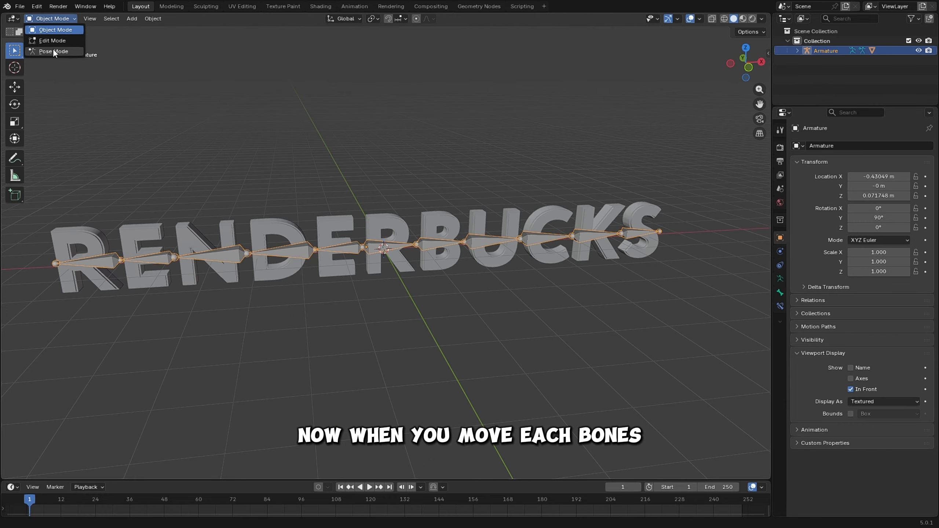
Step: In Pose Mode, test the rig by rotating the second E's bone and the D's bone about the Z axis
left_click(53, 49)
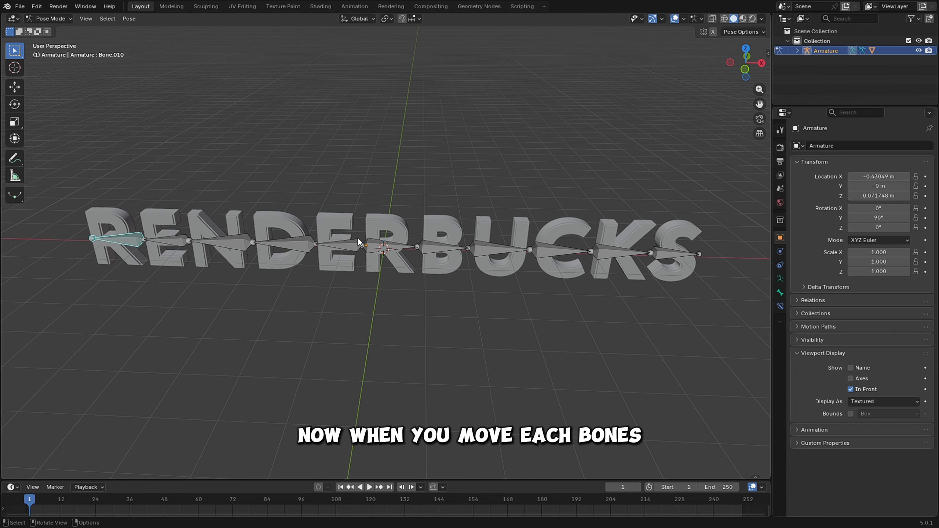
left_click(352, 244)
key("r")
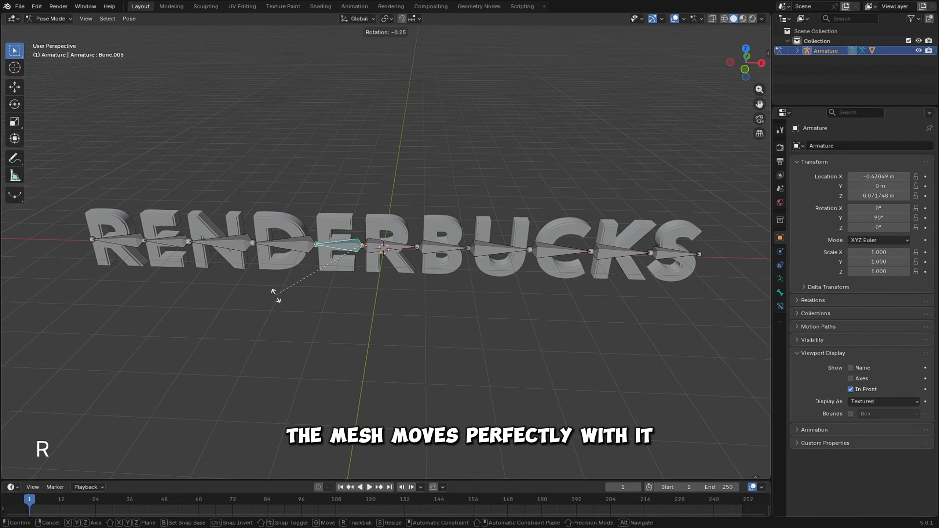
key("z")
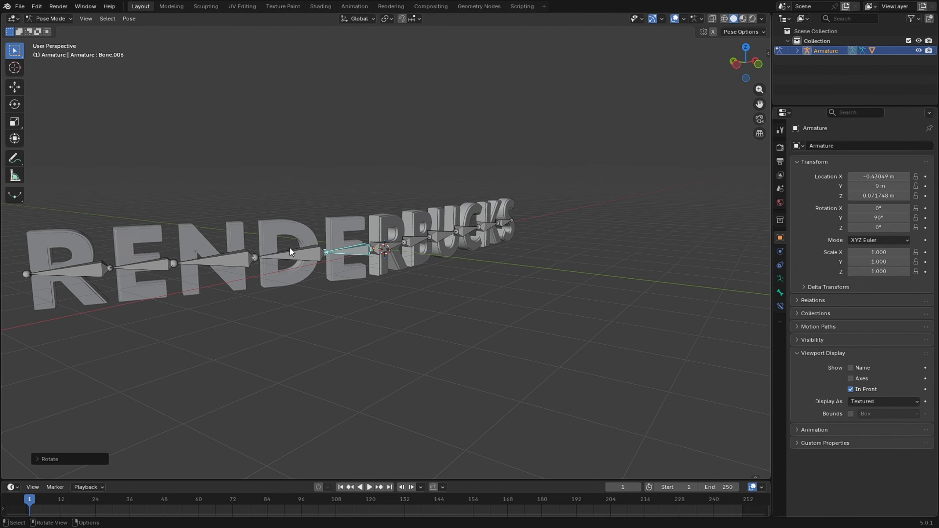
left_click(289, 252)
key("r")
key("z")
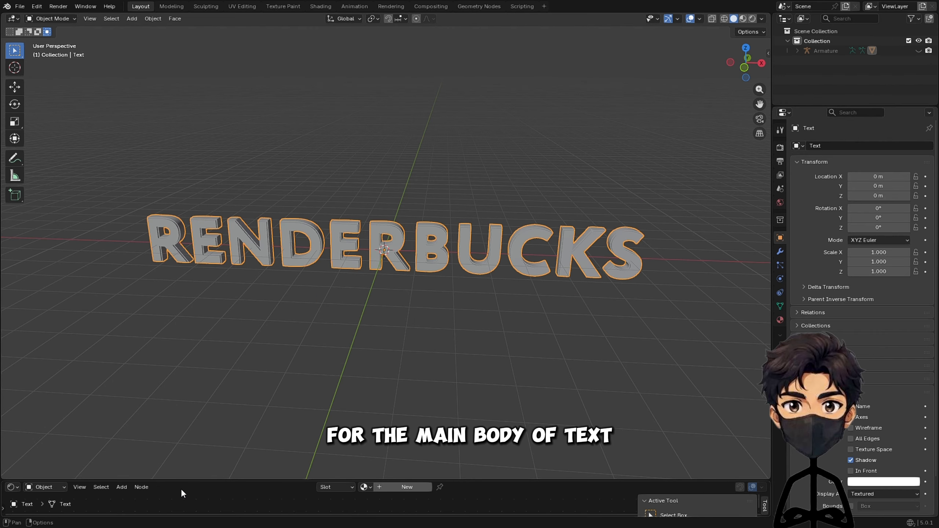
Step: Enlarge the shader editor and create a new material named SILVER on the text
left_click_drag(181, 481, 185, 252)
scroll(353, 134, "up", 4)
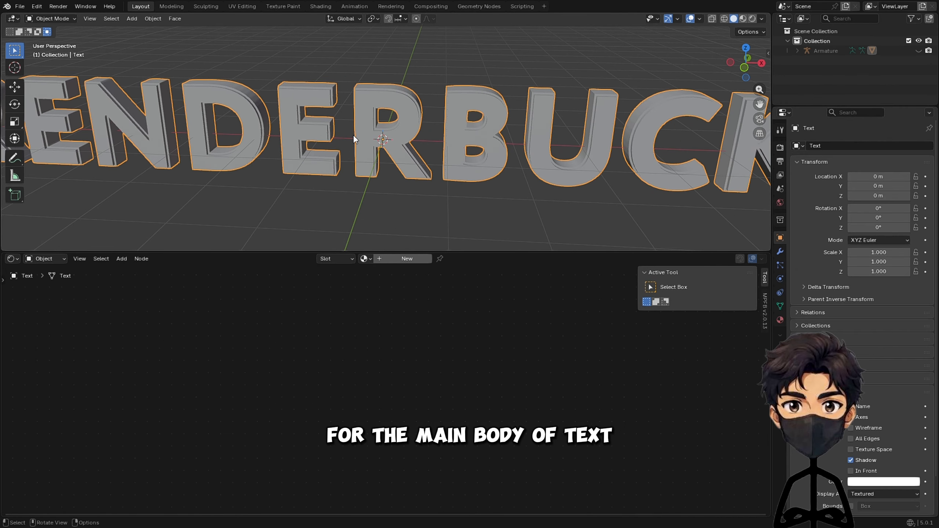
key("n")
left_click(365, 260)
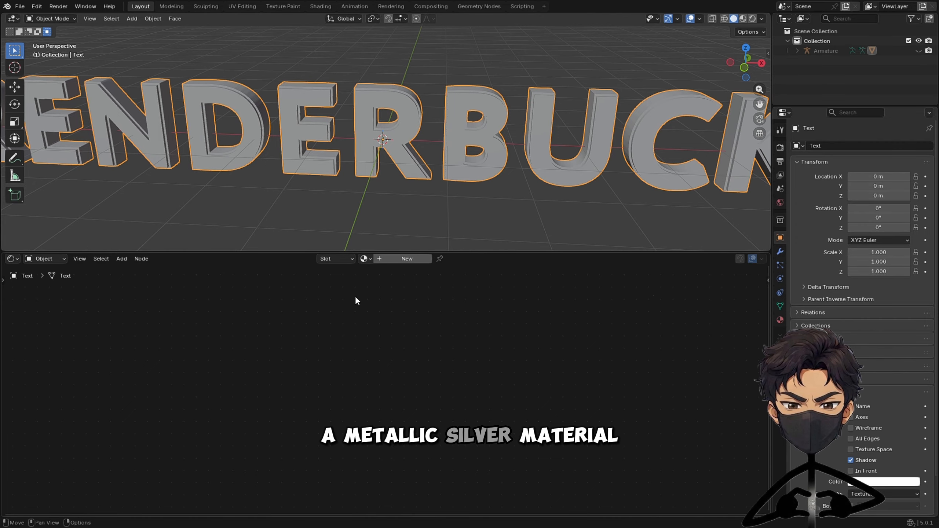
left_click(407, 258)
double_click(399, 259)
type("SILVER")
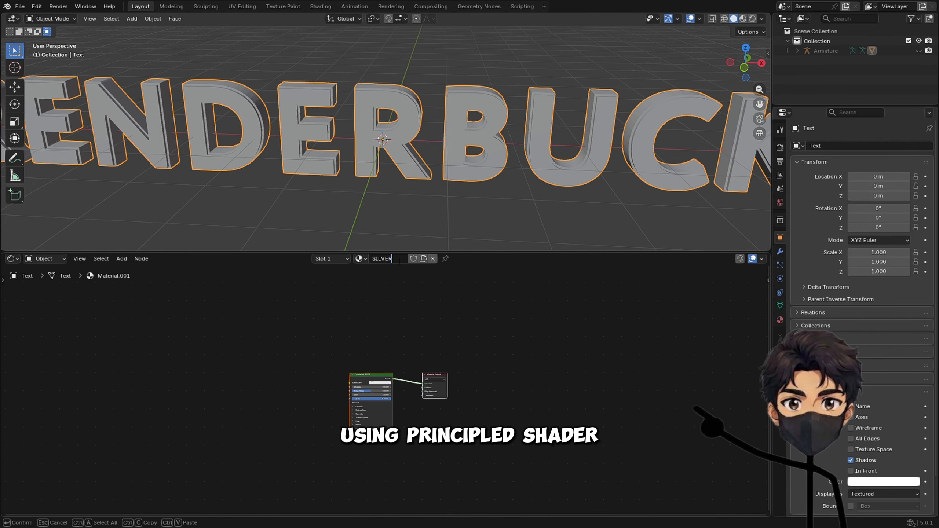
key("Return")
key("Home")
Step: Give SILVER a grey base color with value 0.657, metallic 1.000 and roughness 0.25
left_click(370, 324)
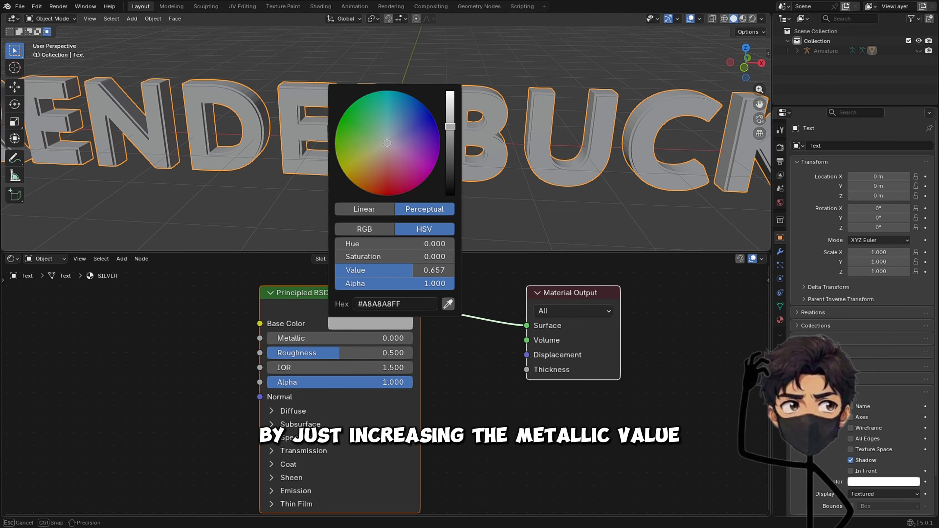
left_click_drag(284, 336, 413, 336)
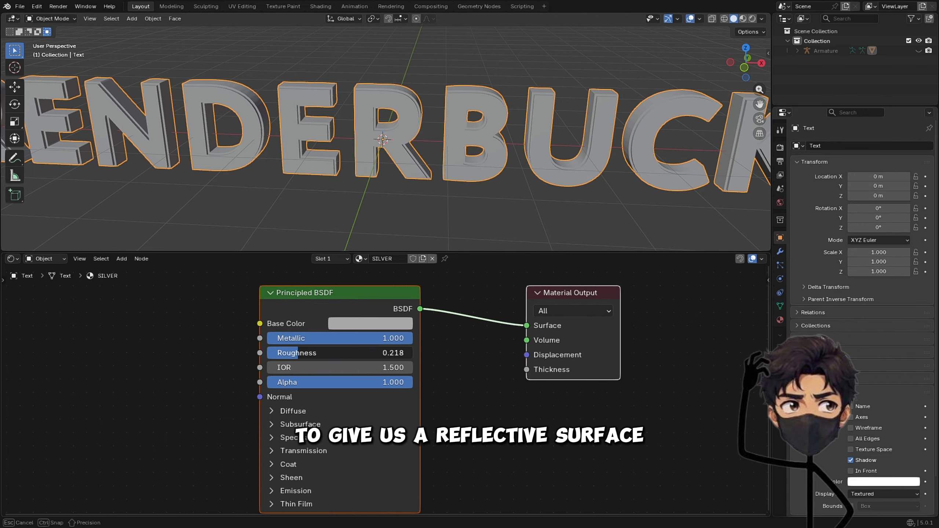
type(".2")
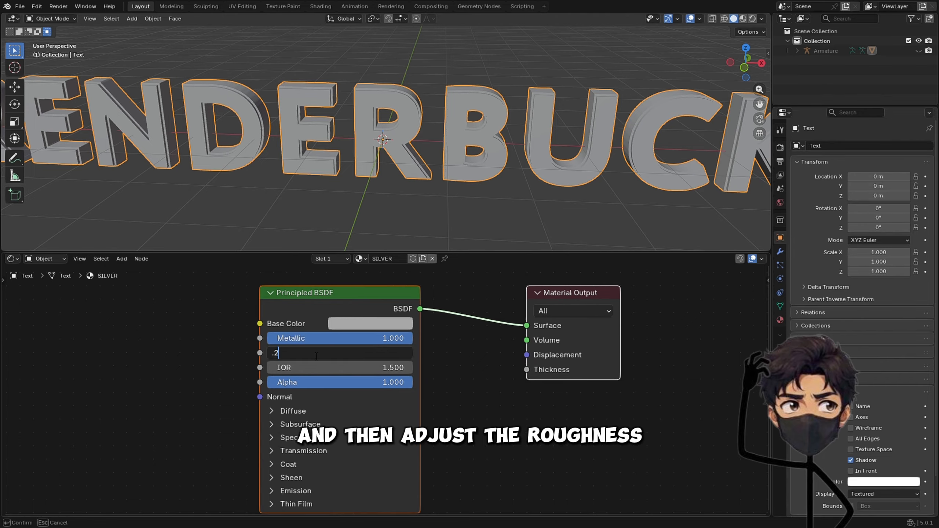
type("5")
key("Return")
Step: In the shader's specular settings, set Anisotropic to 0.777 and Anisotropic Rotation to 0.232
middle_click_drag(312, 352, 313, 324)
left_click(273, 410)
middle_click_drag(273, 423, 276, 385)
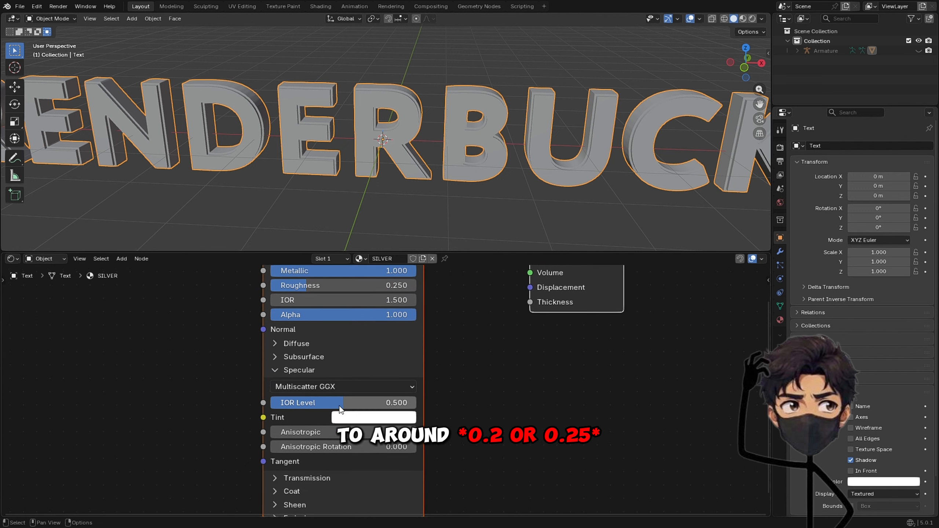
left_click_drag(282, 432, 398, 432)
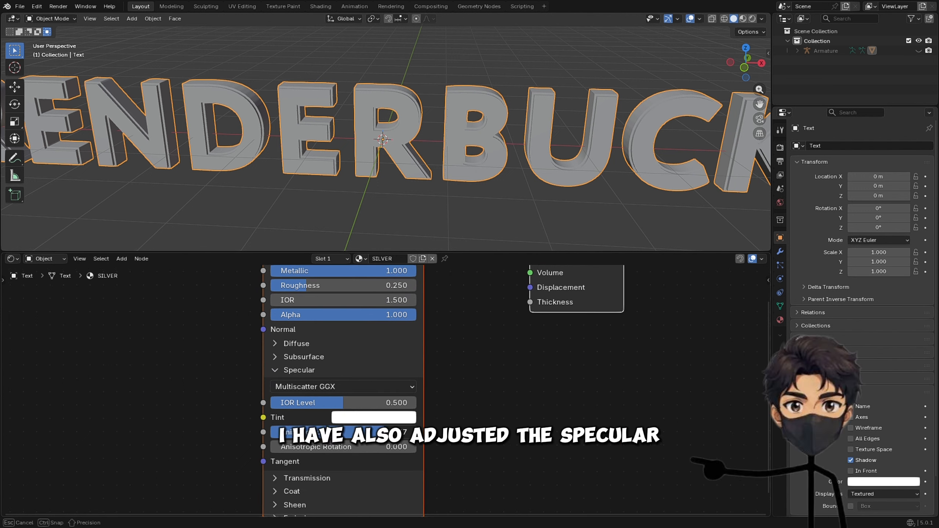
middle_click_drag(294, 451, 295, 423)
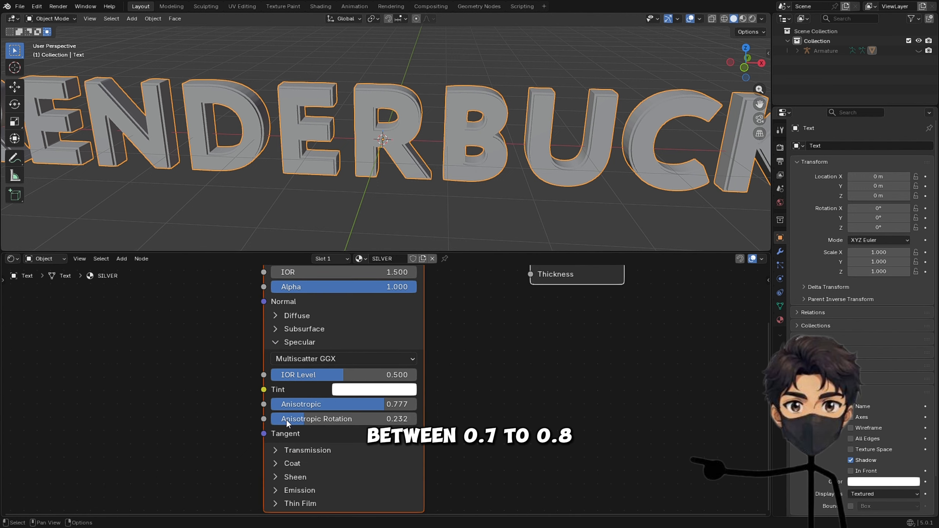
left_click(281, 343)
scroll(281, 343, "up", 4, "ctrl")
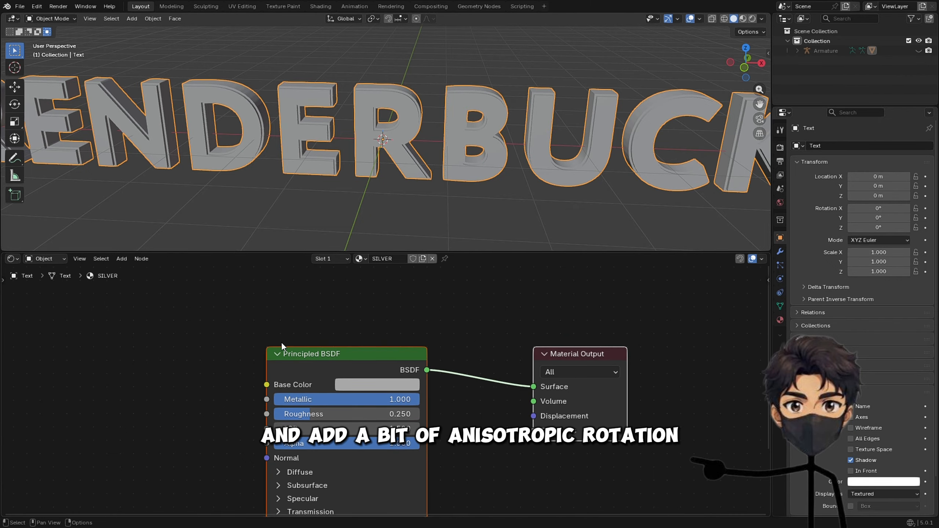
Step: Unlink SILVER from the text, create a new material named GOLD, and clear out its default nodes
scroll(281, 342, "down", 2, "ctrl")
key("ctrl+c")
left_click(432, 259)
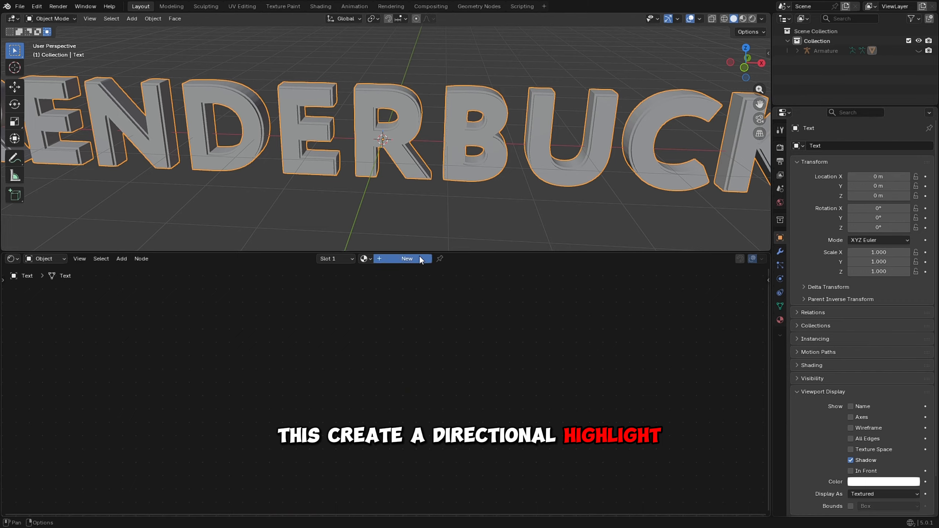
left_click(374, 259)
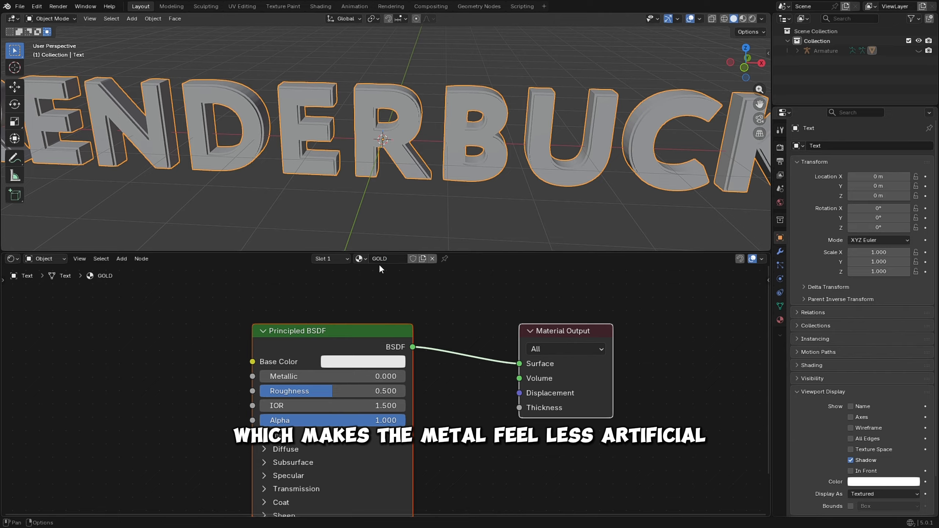
key("Delete")
key("ctrl+v")
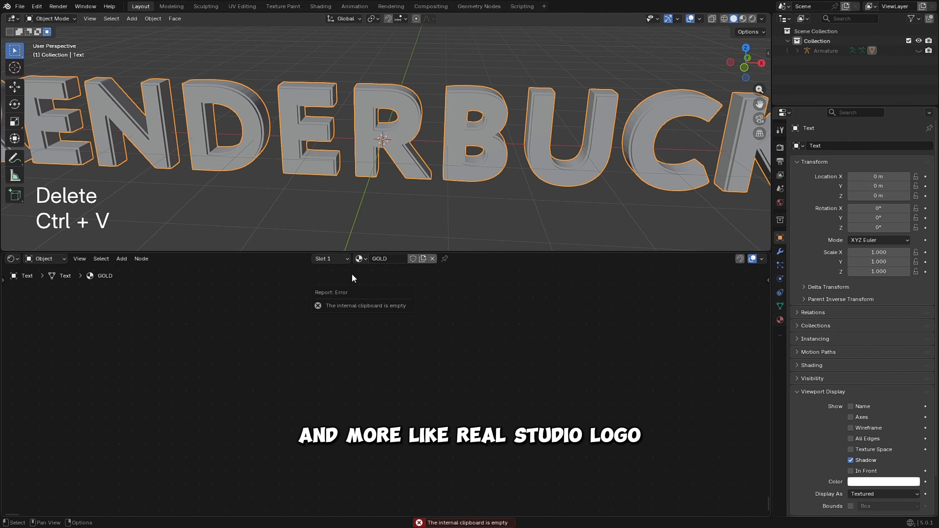
Step: Copy the SILVER material's nodes into GOLD and set GOLD's base color to hex FFB700
left_click(361, 259)
left_click(382, 294)
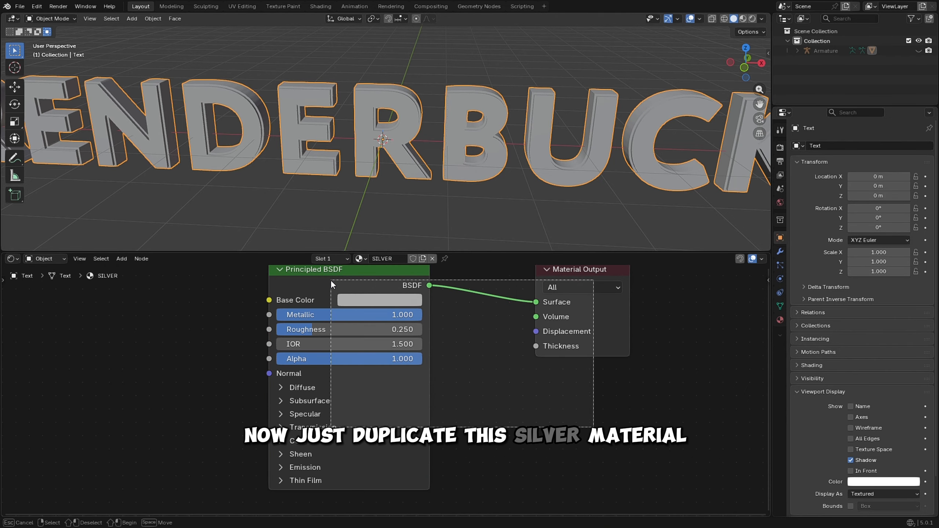
key("ctrl+c")
key("ctrl+c")
key("ctrl+c")
left_click(361, 259)
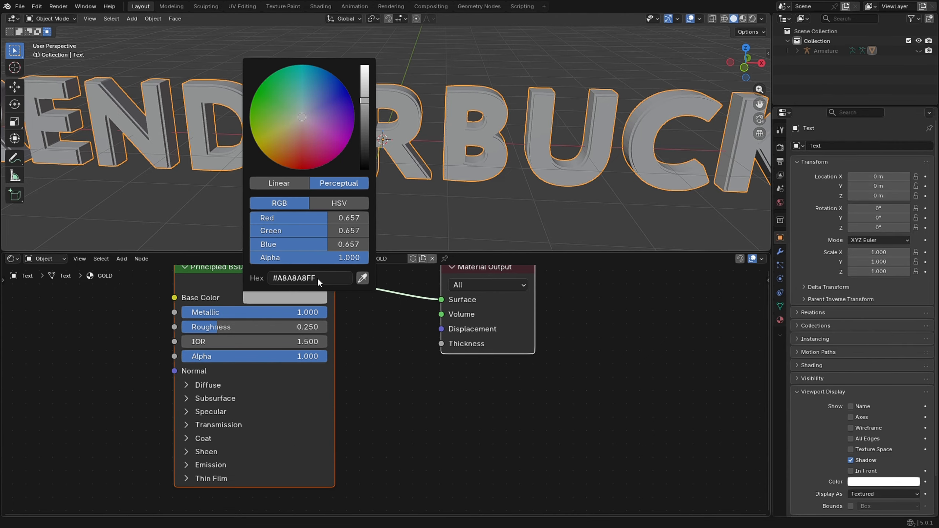
type("FFB700")
key("Return")
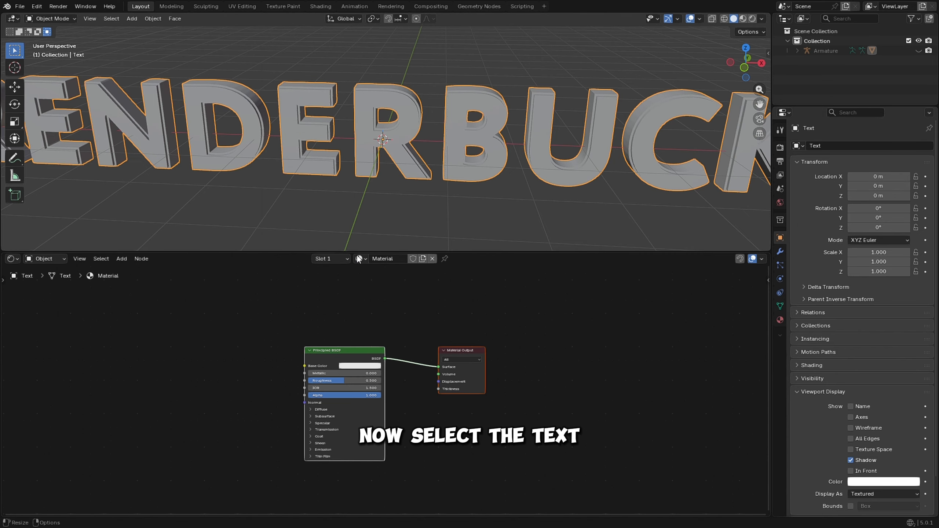
Step: Assign the SILVER material to the text and display it in material preview
left_click(358, 259)
left_click(382, 293)
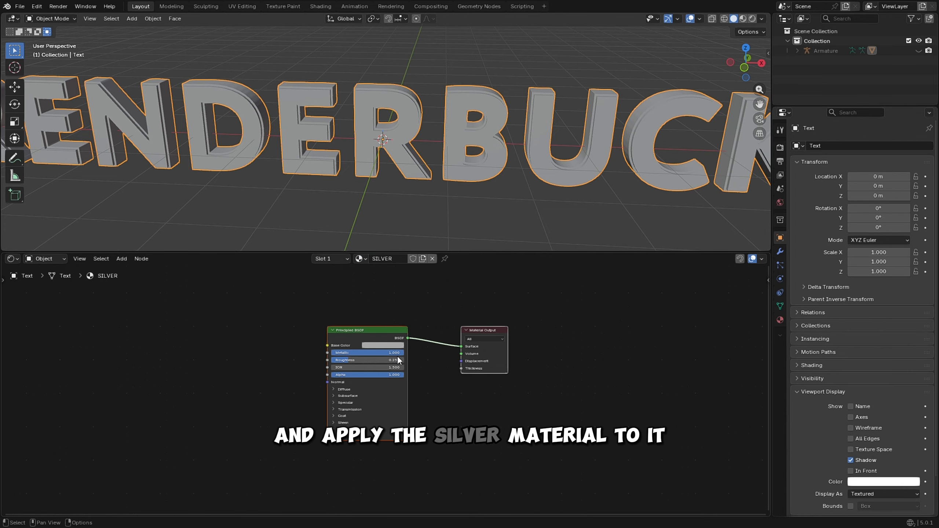
left_click(745, 19)
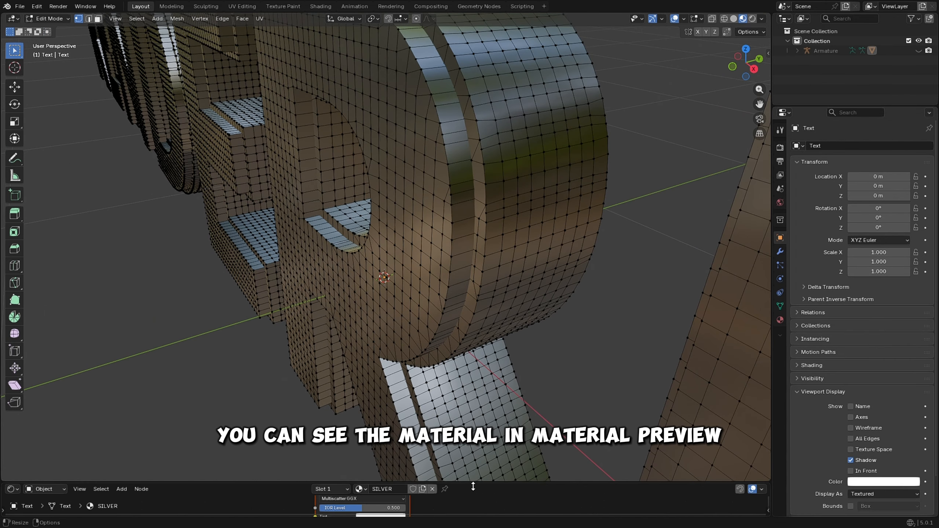
Step: Return to solid shading, duplicate the text object and hide the original, with the duplicate in Edit Mode
left_click(736, 19)
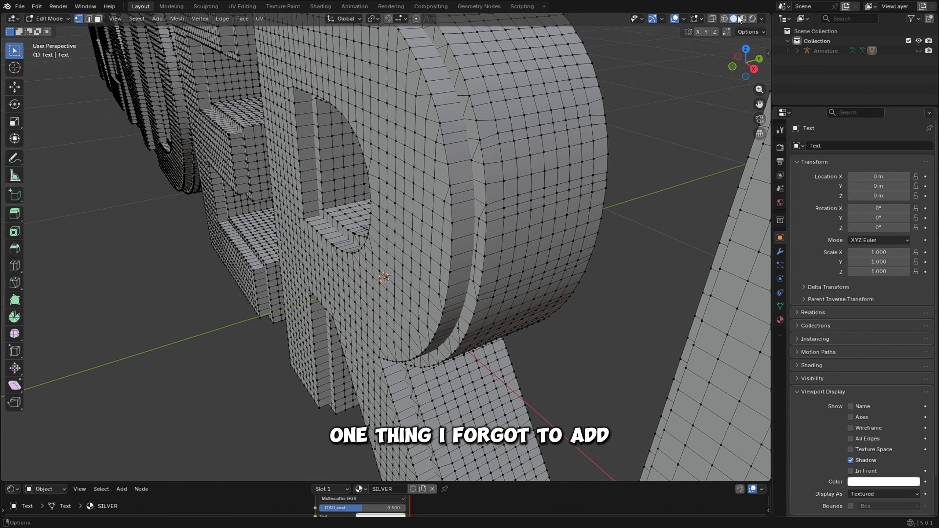
key("Tab")
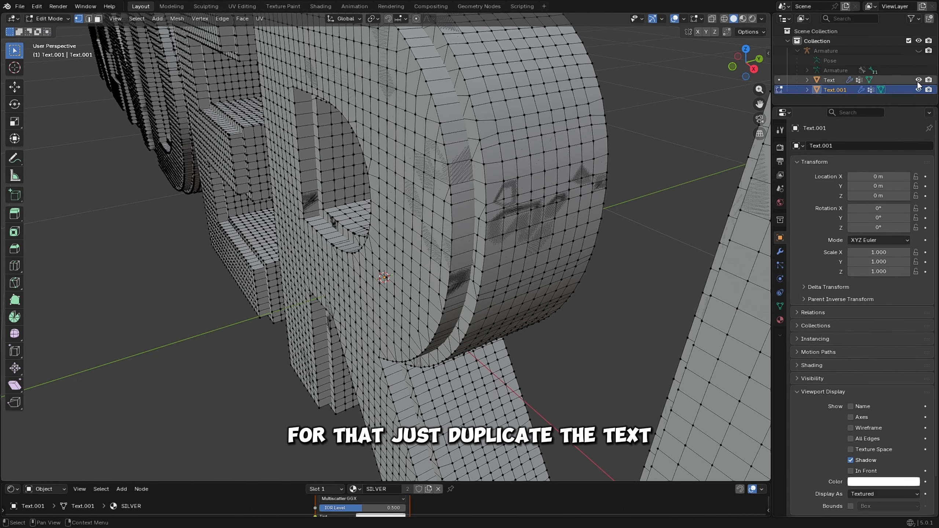
left_click(919, 80)
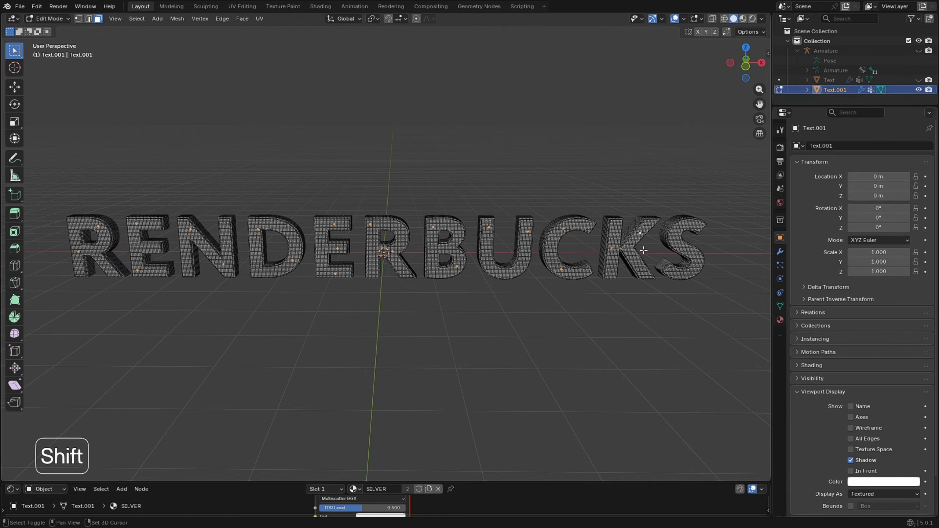
Step: Grow the face selection on the duplicate from the picked front faces until every letter's whole front is selected
key("ctrl+KP_Add")
key("ctrl+KP_Add")
key("ctrl+KP_Add")
key("ctrl+KP_Add")
key("ctrl+KP_Add")
key("ctrl+KP_Add")
key("ctrl+KP_Add")
key("ctrl+KP_Add")
key("ctrl+KP_Add")
key("ctrl+KP_Add")
key("ctrl+KP_Add")
key("ctrl+KP_Add")
key("ctrl+KP_Add")
key("ctrl+KP_Add")
key("ctrl+KP_Add")
key("ctrl+KP_Add")
key("ctrl+KP_Add")
key("ctrl+KP_Add")
key("ctrl+KP_Add")
key("ctrl+KP_Add")
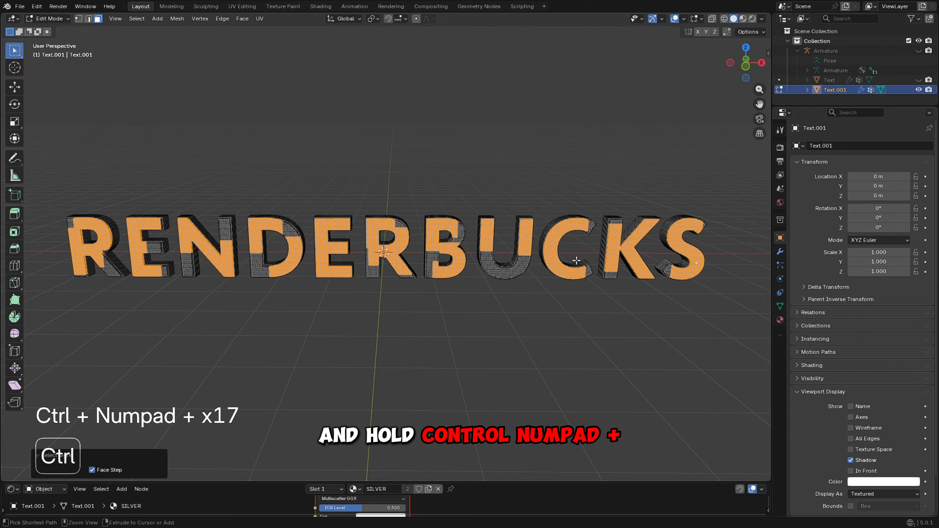
key("ctrl+KP_Add")
key("ctrl+KP_Add")
key("ctrl+KP_Add")
key("ctrl+KP_Add")
key("ctrl+KP_Add")
key("ctrl+KP_Add")
key("ctrl+KP_Add")
key("ctrl+KP_Add")
key("ctrl+KP_Add")
key("ctrl+KP_Add")
key("ctrl+KP_Add")
key("ctrl+KP_Add")
key("ctrl+KP_Add")
key("ctrl+KP_Add")
key("ctrl+KP_Add")
key("ctrl+KP_Add")
key("ctrl+KP_Add")
key("ctrl+KP_Add")
key("ctrl+KP_Add")
key("ctrl+KP_Add")
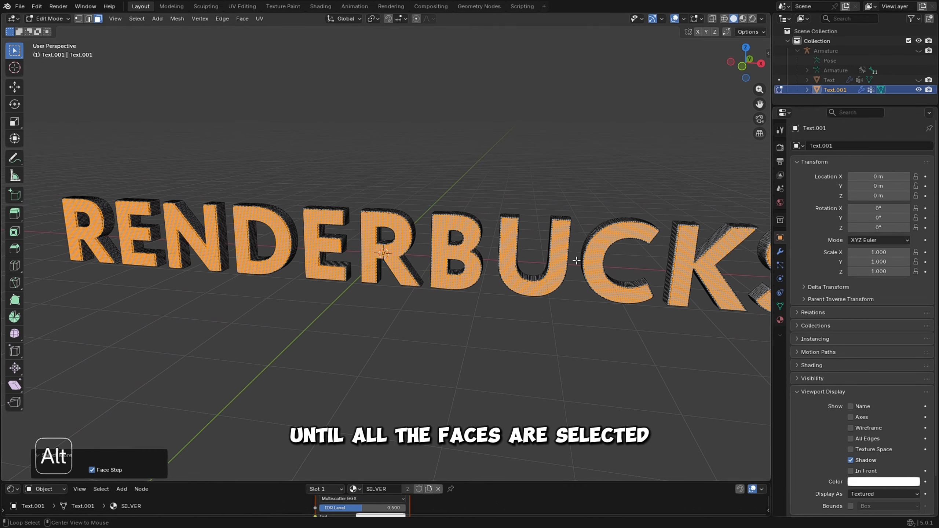
Step: Separate the selected front faces into their own object and return to Object Mode
key("p")
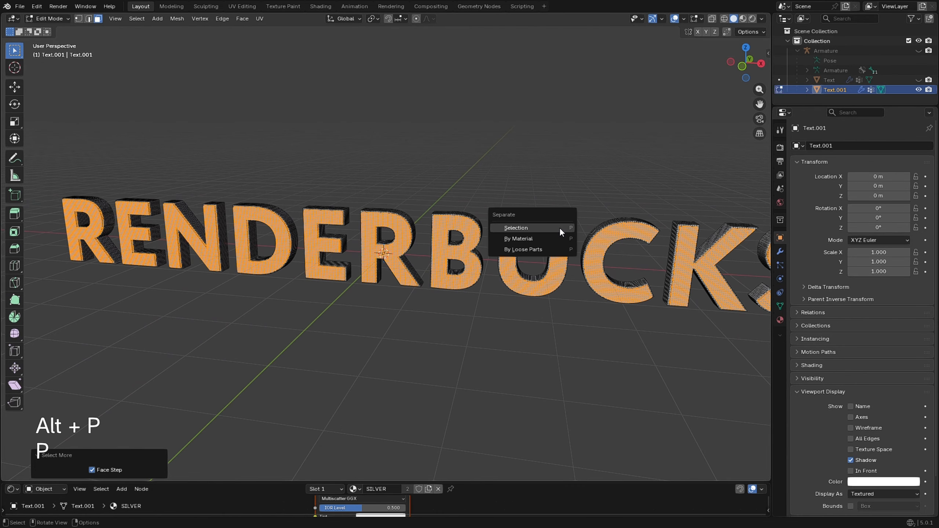
left_click(534, 228)
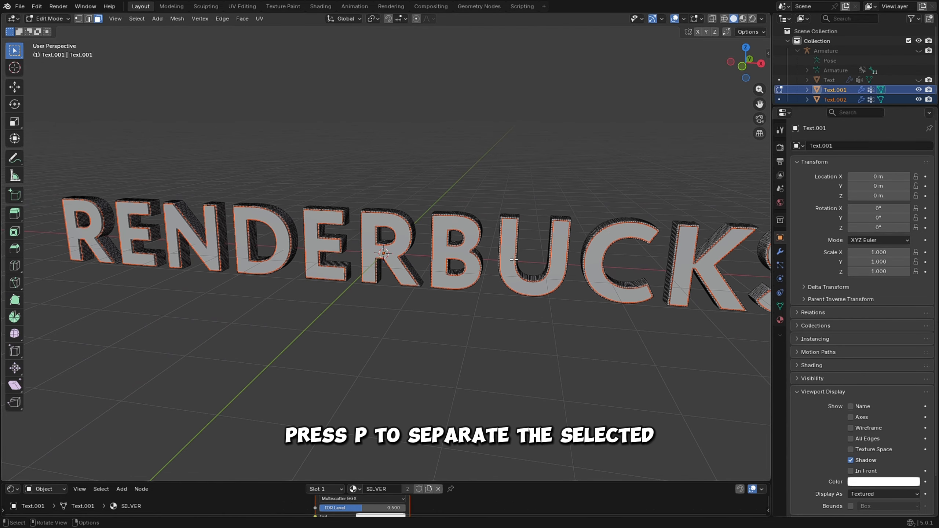
key("Tab")
Step: Select the whole mesh of the separated front piece and fatten it by about 0.0176 m
left_click(837, 99)
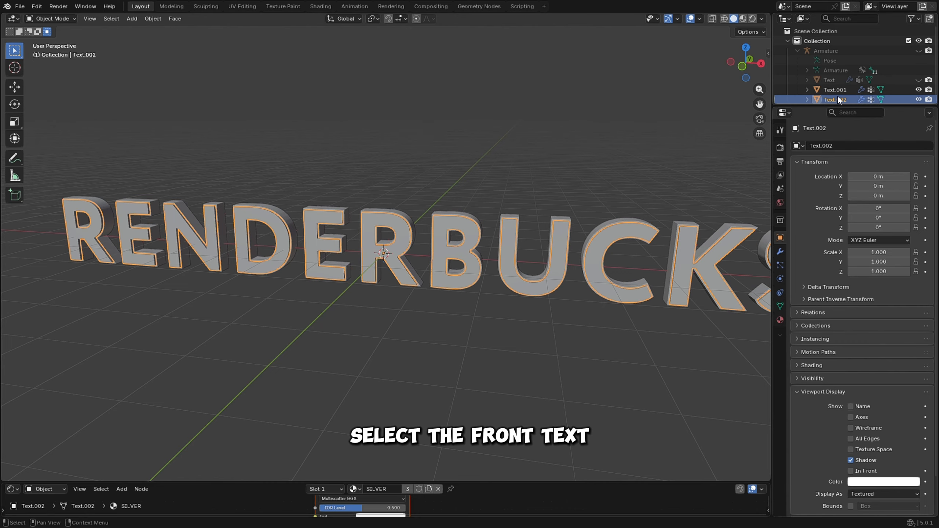
scroll(467, 264, "up", 5)
key("Tab")
key("a")
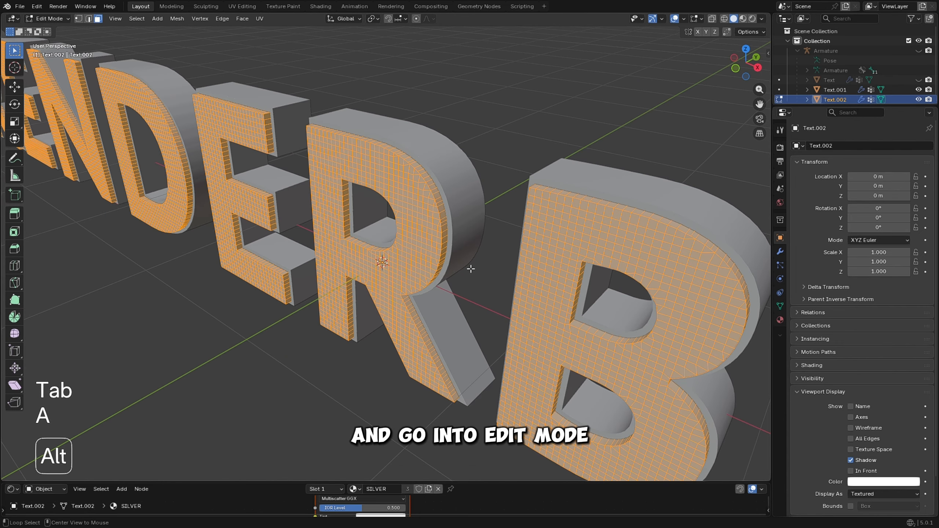
key("alt+s")
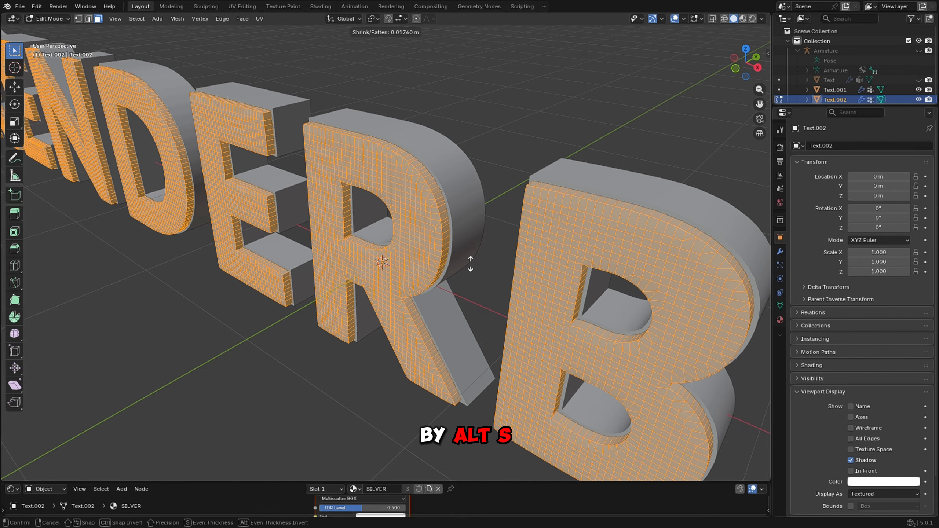
key("Escape")
key("alt+s")
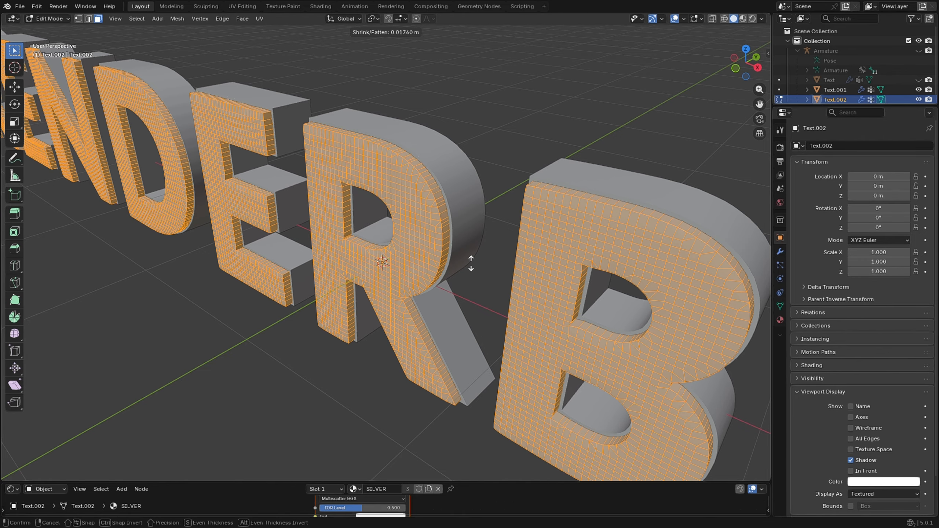
left_click(471, 263)
Step: Scale the front piece's mesh along the Y axis and leave Edit Mode
middle_click_drag(471, 263, 403, 195)
key("s")
key("y")
left_click(413, 251)
key("Tab")
Step: Delete the duplicate's leftover body and unhide the original text
left_click(841, 89)
key("Delete")
left_click(919, 80)
Step: Move the front piece back into the original text along the Y axis by about 0.014 m
scroll(399, 203, "up", 2)
left_click(401, 203)
key("g")
key("y")
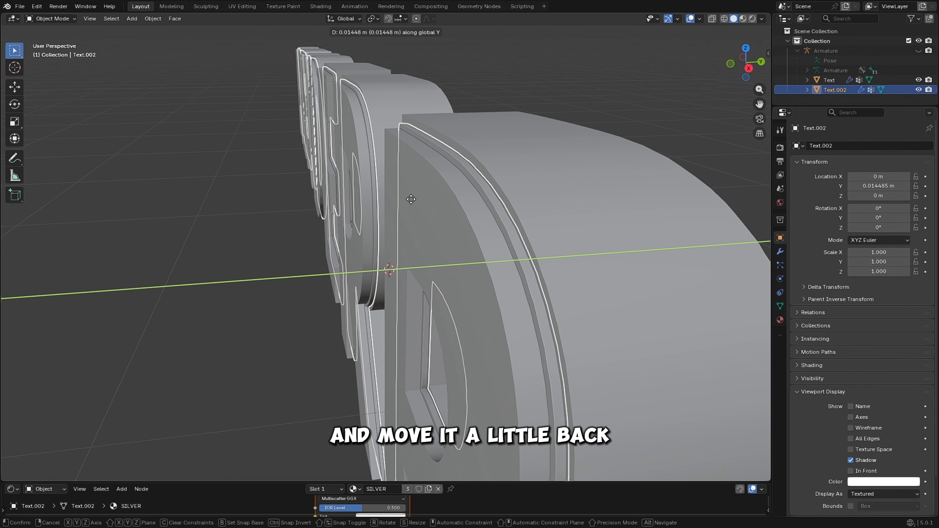
left_click(406, 195)
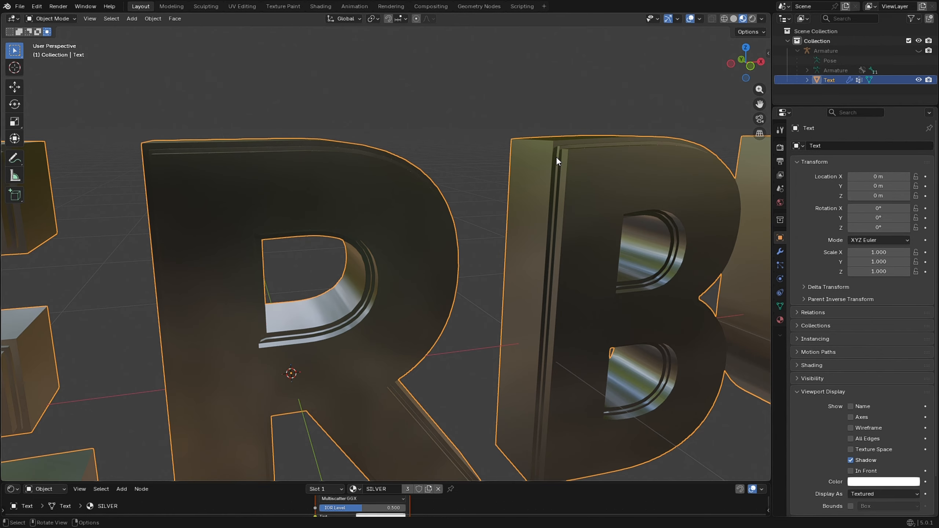
Step: Add a second material slot to the text, assign it to the selected narrow rim faces and set its material to GOLD
key("Tab")
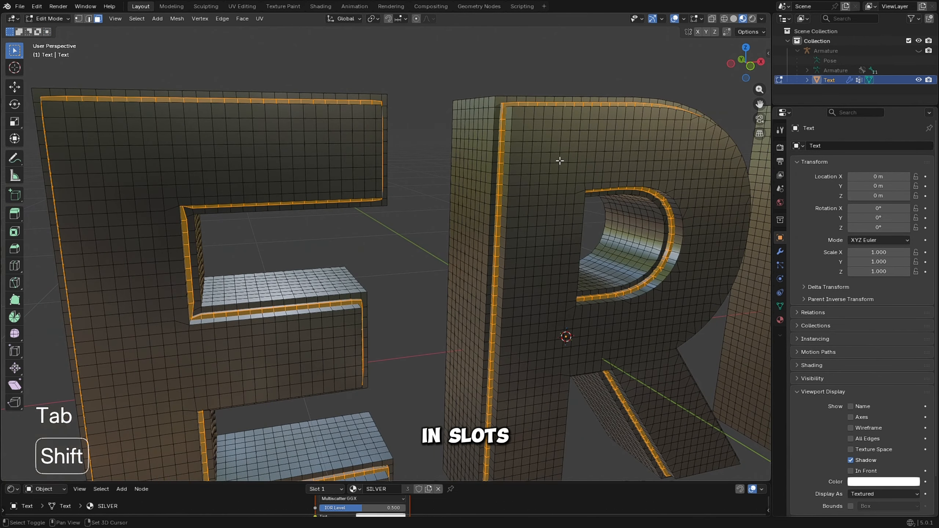
scroll(560, 161, "down", 4)
middle_click_drag(560, 160, 586, 160)
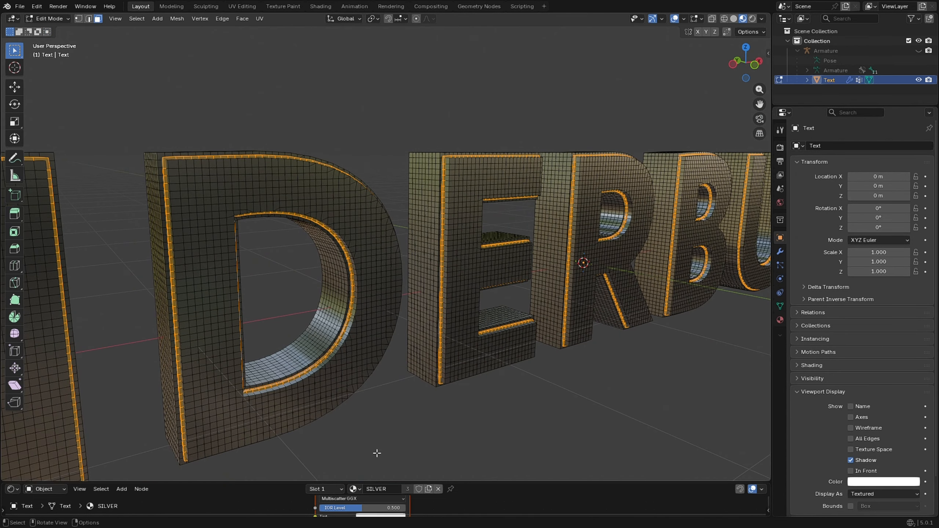
left_click_drag(363, 482, 333, 406)
left_click(332, 412)
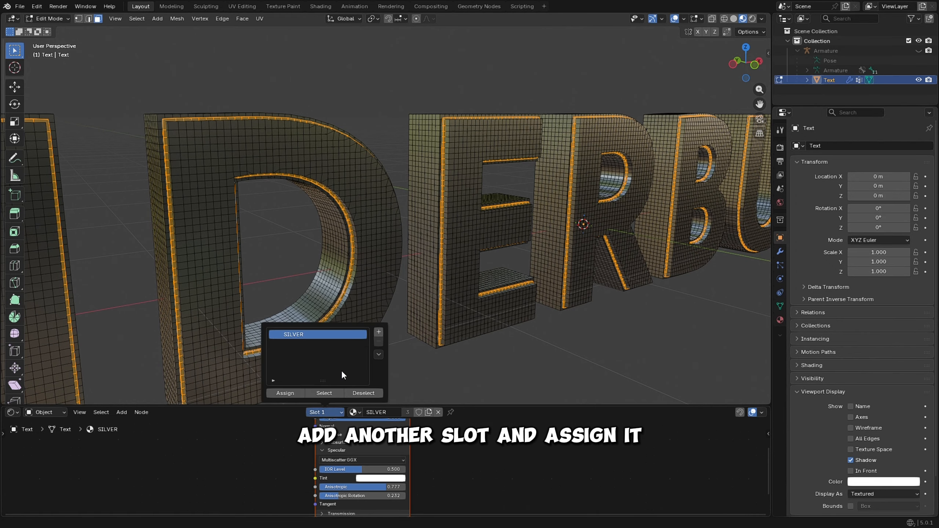
left_click(379, 332)
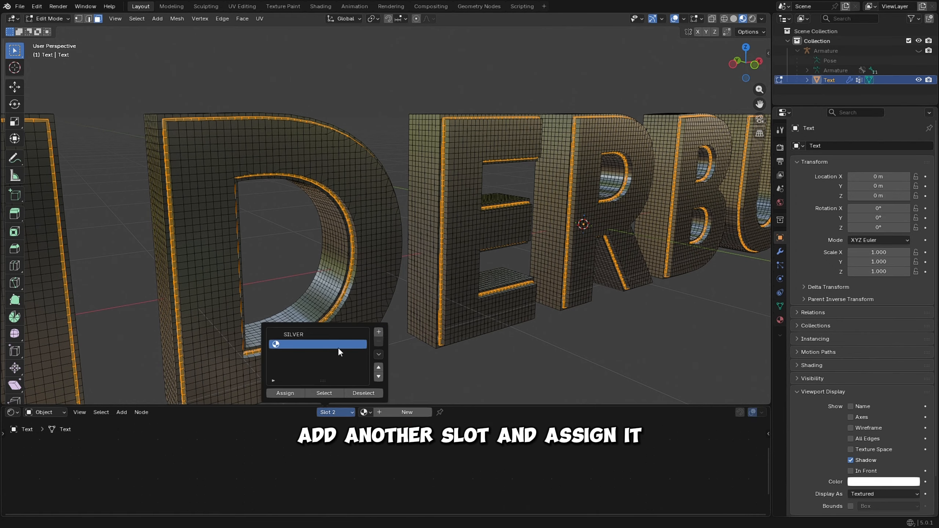
left_click(285, 393)
left_click(366, 411)
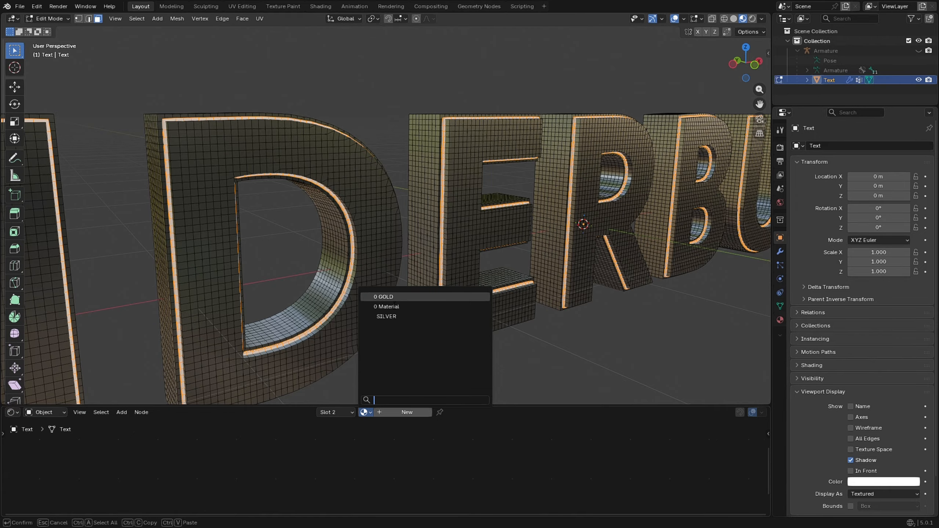
left_click(384, 297)
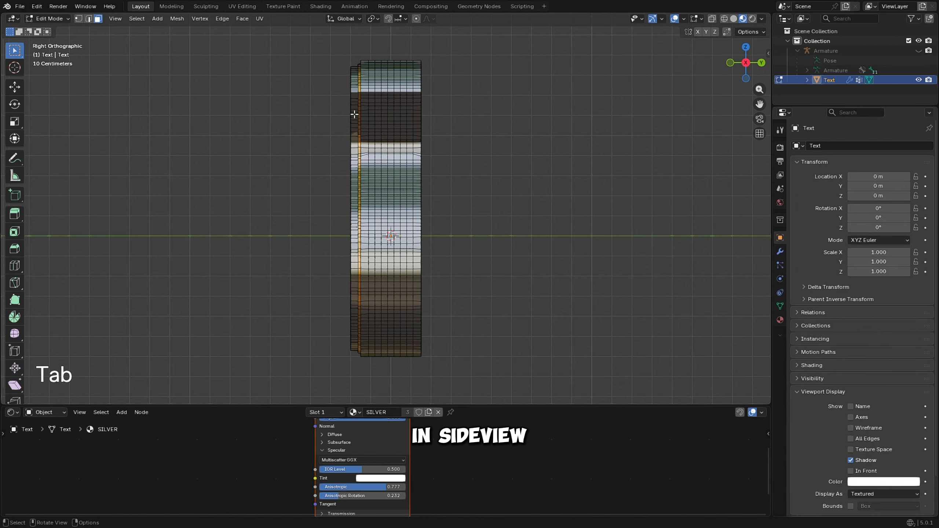
Step: Select the side faces of the raised front layer on all letters, working through the mesh in a wireframe side view
key("shift+z")
scroll(351, 76, "up", 6)
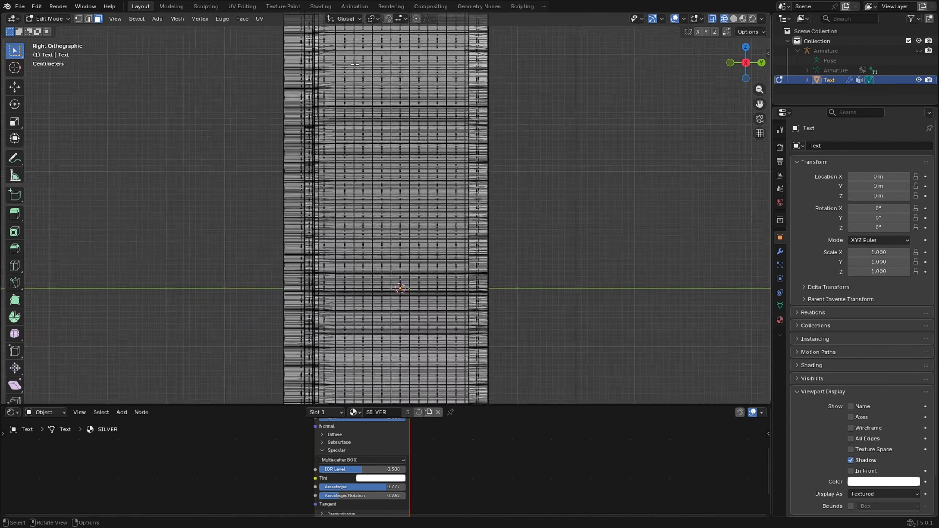
scroll(347, 62, "down", 5)
scroll(344, 51, "up", 5)
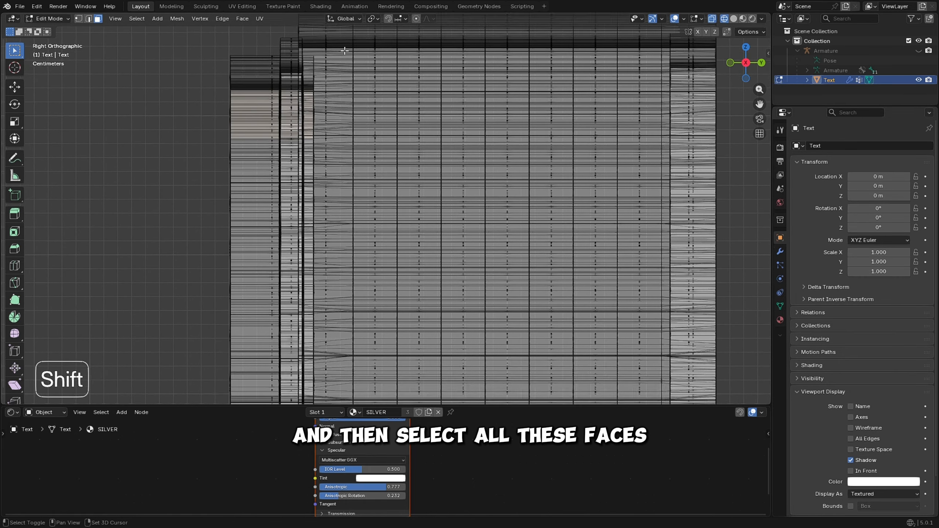
left_click_drag(297, 99, 298, 393)
scroll(248, 277, "down", 3, "shift")
key("Escape")
scroll(248, 276, "down", 10, "shift")
left_click_drag(293, 155, 295, 373)
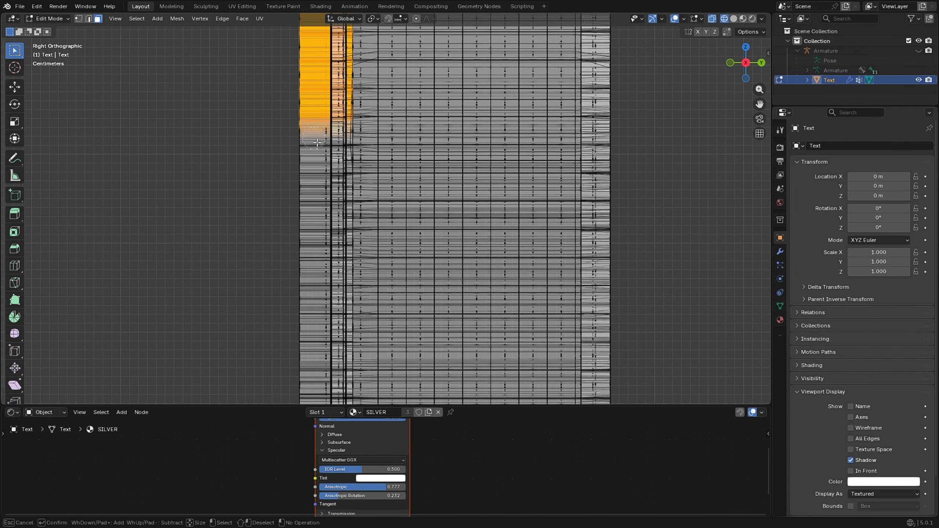
left_click_drag(315, 137, 314, 229)
left_click_drag(315, 229, 314, 396)
left_click_drag(310, 81, 311, 95)
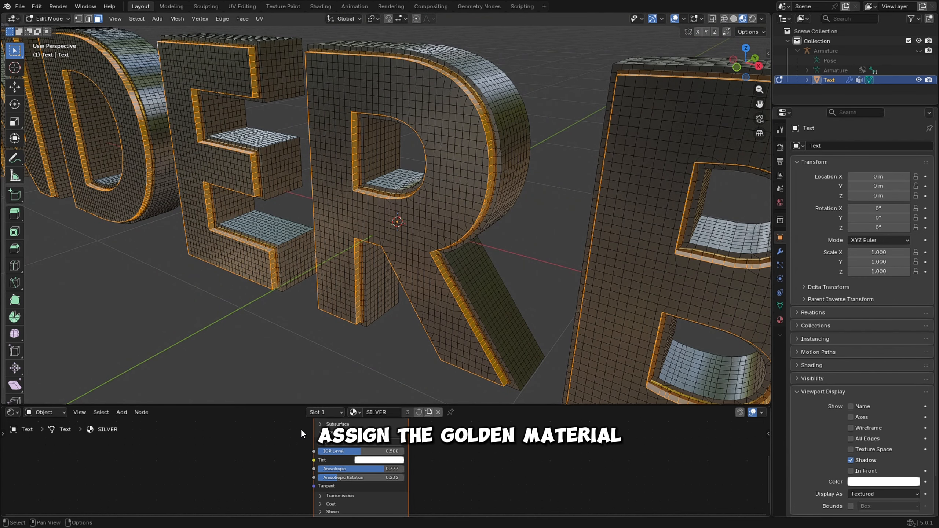
Step: Assign the GOLD material to the selected front-layer side faces and leave Edit Mode
left_click(315, 412)
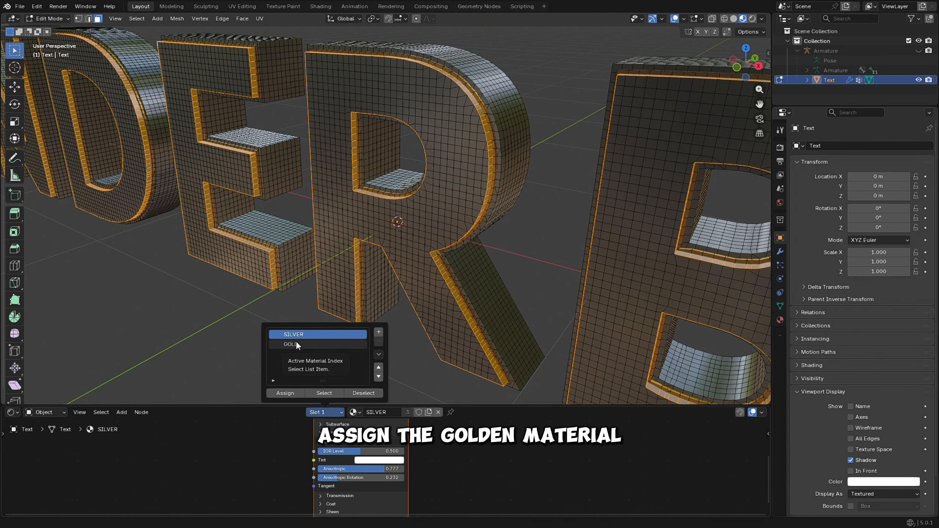
left_click(296, 344)
left_click(281, 393)
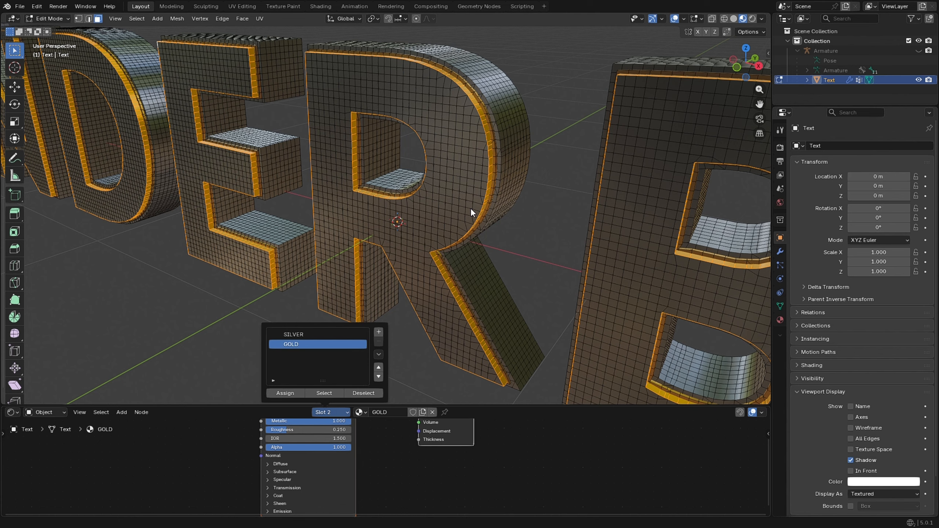
key("Tab")
middle_click_drag(493, 236, 500, 180)
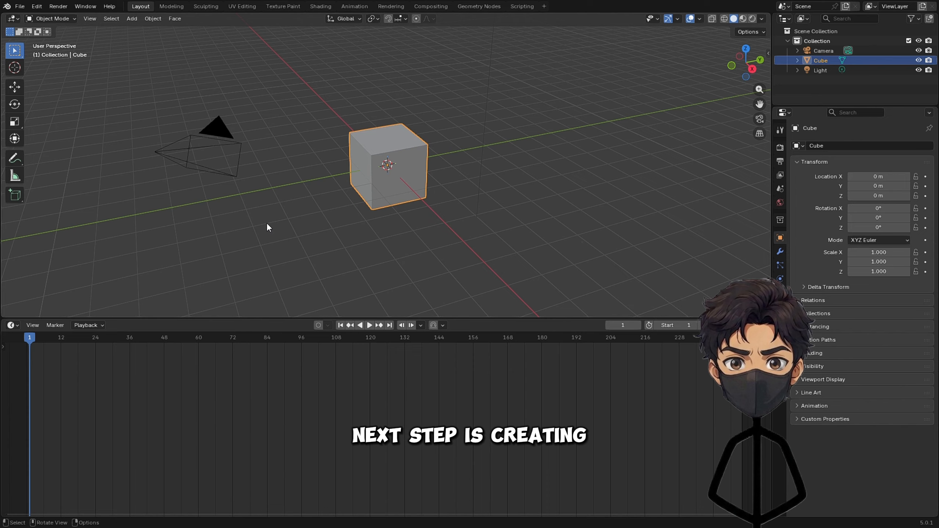
Step: Delete all the default objects and replace the timeline area with the Shader Editor
key("Delete")
left_click(12, 325)
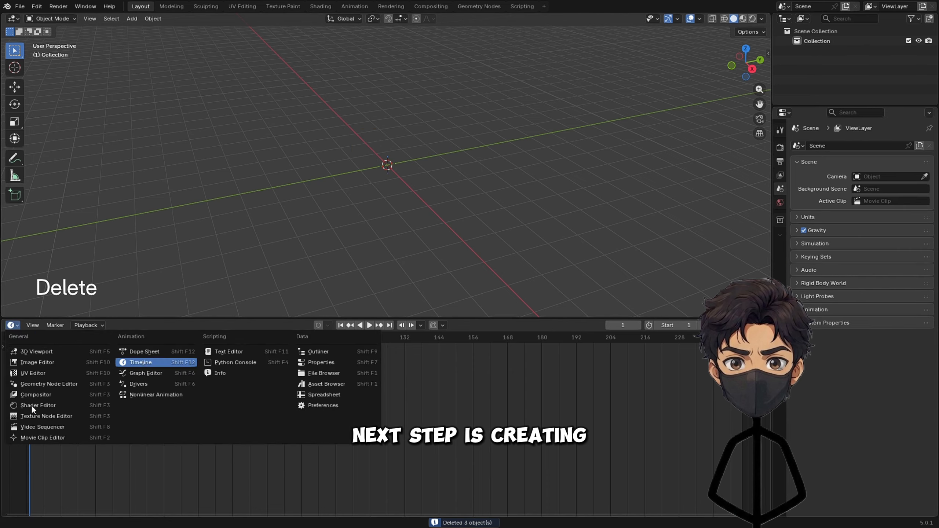
left_click(32, 406)
Step: Add a Color Ramp feeding the world Background's color and give its Noise Texture the Texture Coordinate and Mapping nodes
middle_click_drag(263, 397, 333, 398)
left_click_drag(288, 432, 110, 427)
type("ram")
key("Return")
left_click(251, 385)
scroll(156, 463, "down", 3)
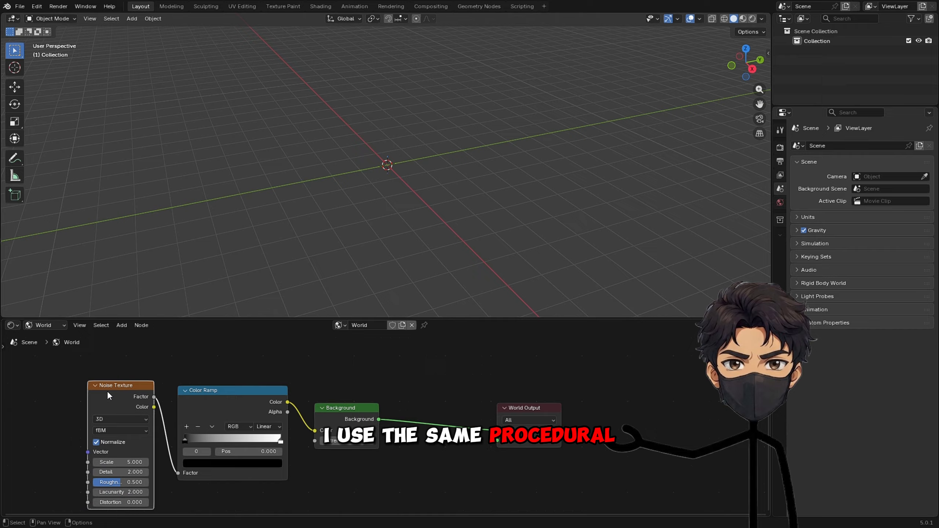
key("ctrl+t")
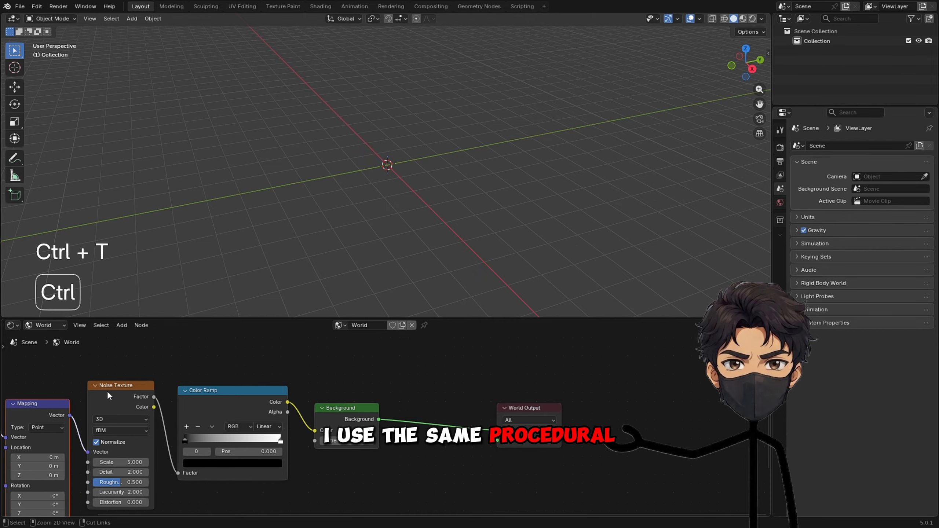
scroll(339, 379, "down", 4)
mouse_move(107, 392)
middle_mouse_down()
mouse_move(339, 379)
mouse_move(330, 357)
middle_mouse_up()
Step: Show the viewport in rendered shading and change the Color Ramp's white stop to a blue colour
left_click(743, 18)
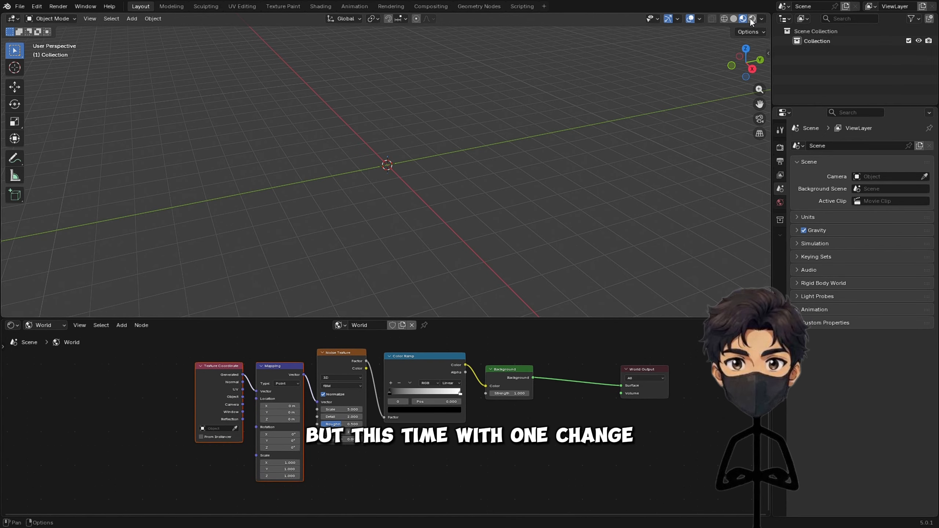
left_click(752, 19)
scroll(388, 423, "up", 3)
left_click(458, 398)
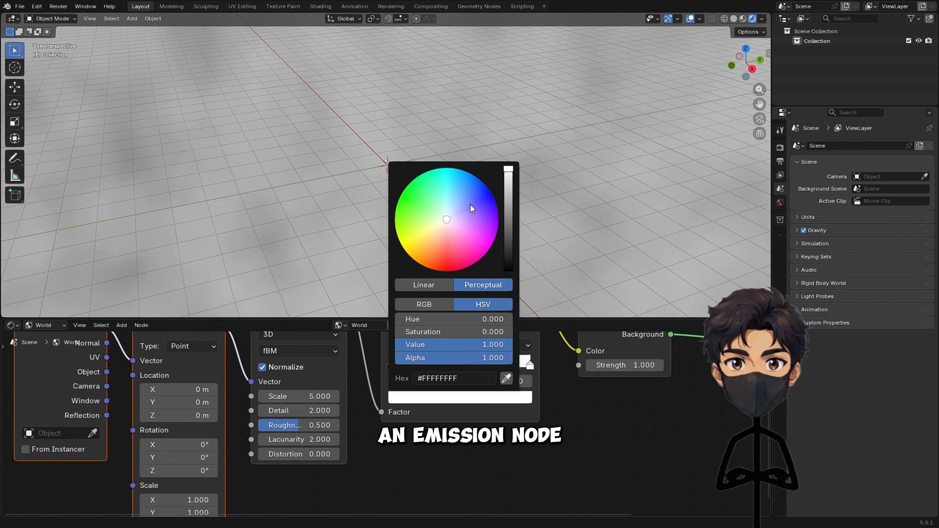
left_click(472, 209)
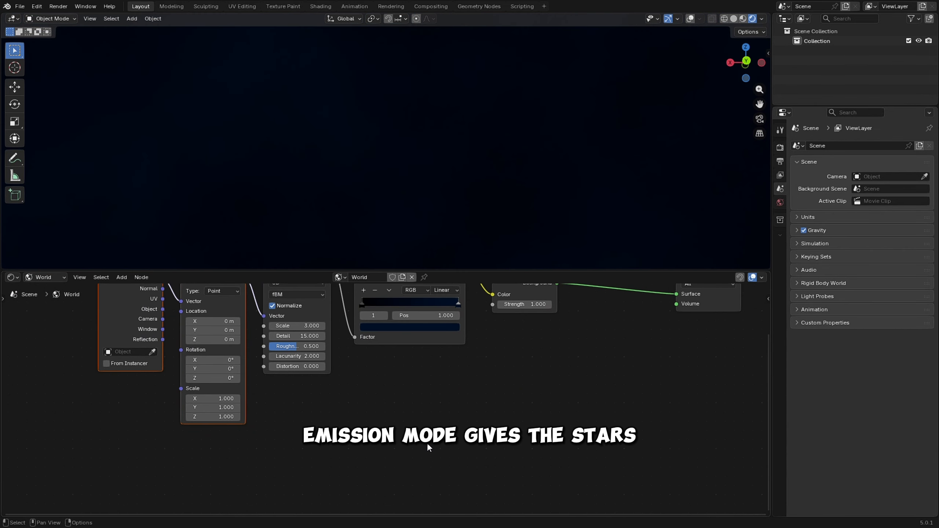
Step: Add another Noise Texture below the existing nodes and connect its Factor output to a new Color Ramp
key("shift+a")
type("noise")
key("Return")
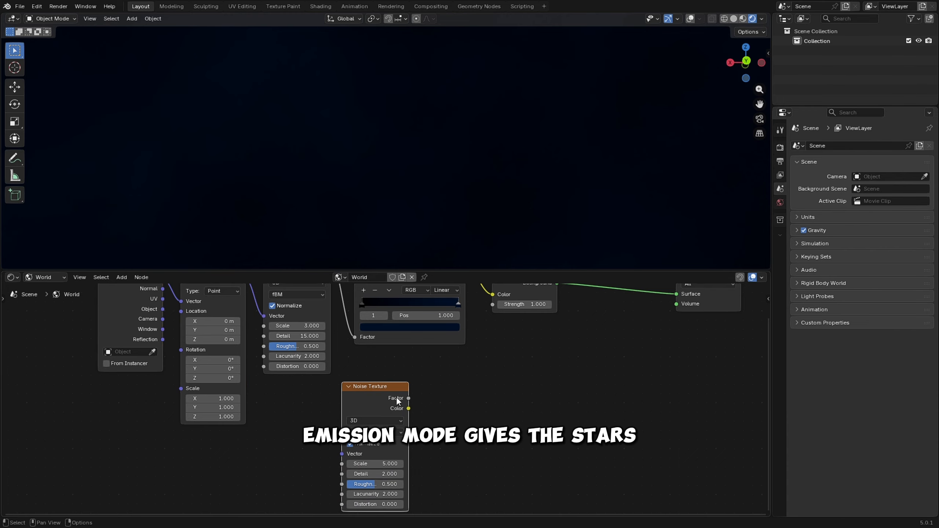
left_click_drag(409, 398, 451, 406)
type("co")
key("Return")
left_click(429, 389)
Step: Add an Emission shader fed by the new Color Ramp's Color output
left_click_drag(536, 396, 559, 404)
type("em")
key("Return")
left_click(557, 395)
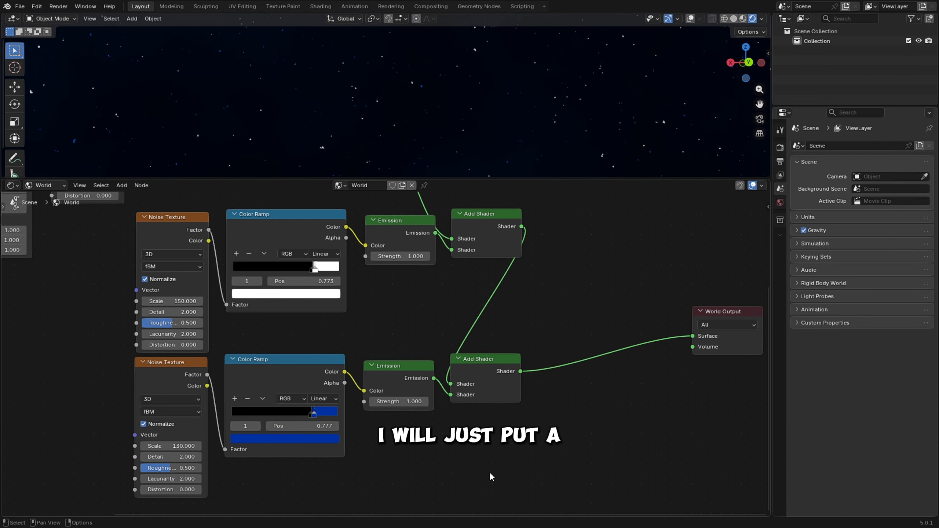
Step: Duplicate nodes in the world's star shader to extend the node tree
key("shift+d")
left_click(439, 394)
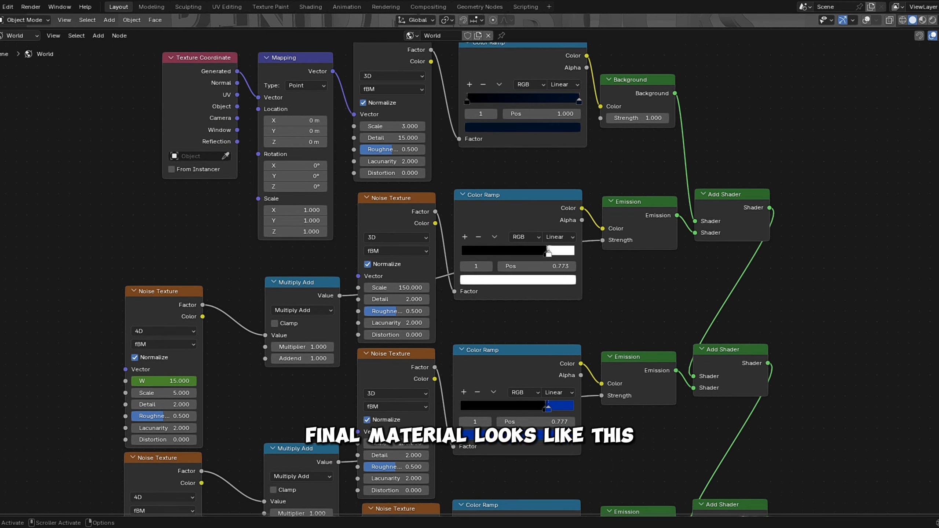
left_click_drag(937, 83, 937, 335)
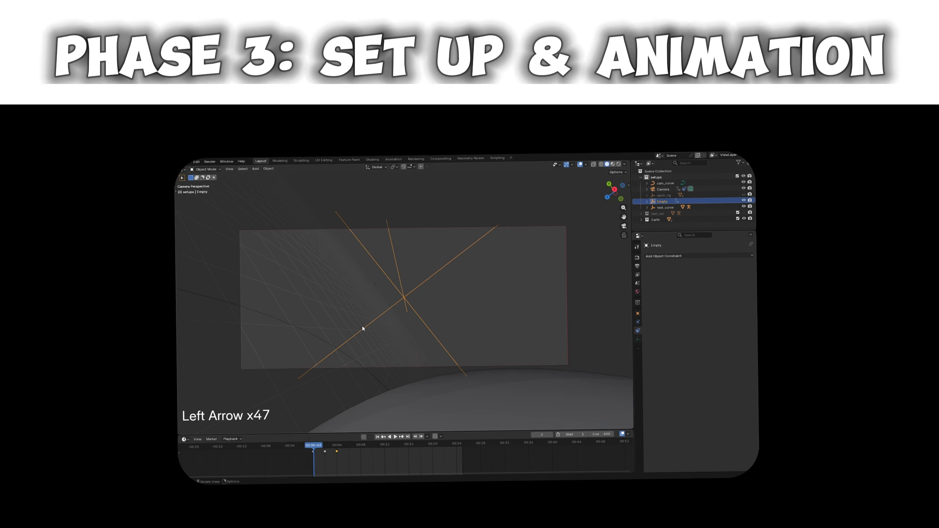
Step: Undo the last six changes made in the Empty's animation setup
key("ctrl+z")
key("ctrl+z")
key("ctrl+z")
key("ctrl+z")
key("ctrl+z")
key("ctrl+z")
Step: Step the timeline forward 13 frames and back 11 frames to check the Empty's animation through the camera
key("Right")
key("Right")
key("Right")
key("Right")
key("Right")
key("Right")
key("Right")
key("Right")
key("Right")
key("Right")
key("Right")
key("Right")
key("Right")
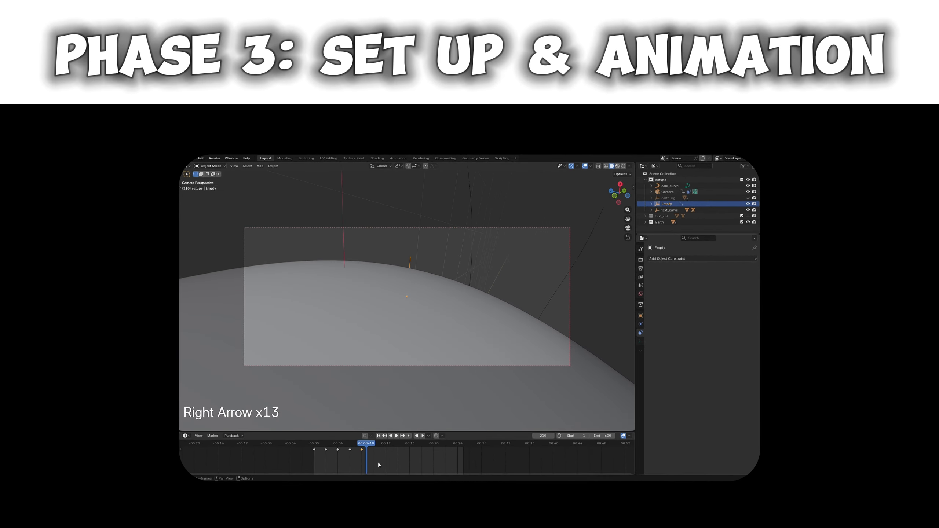
key("Left")
key("Left")
key("Left")
key("Left")
key("Left")
key("Left")
key("Left")
key("Left")
key("Left")
key("Left")
key("Left")
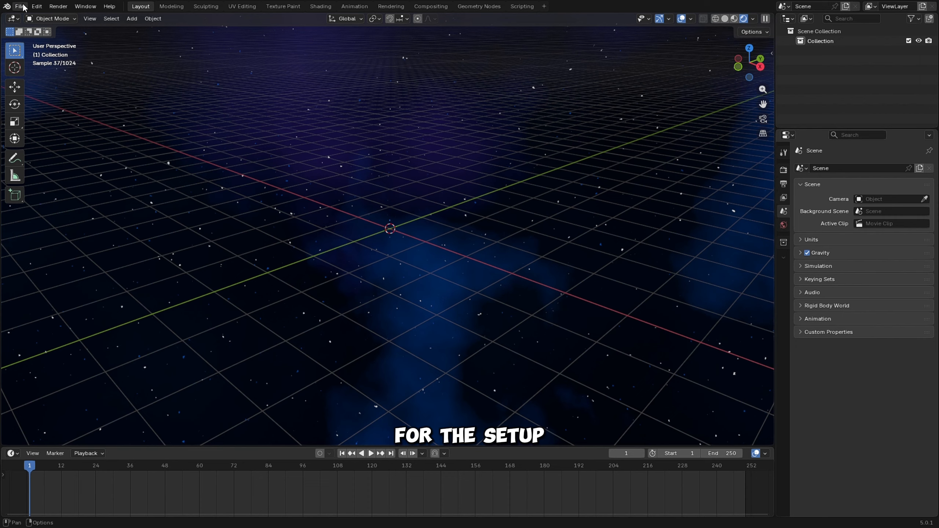
Step: Append the collection with the rigged RENDERBUCKS text and move it directly under the Scene Collection
left_click(19, 6)
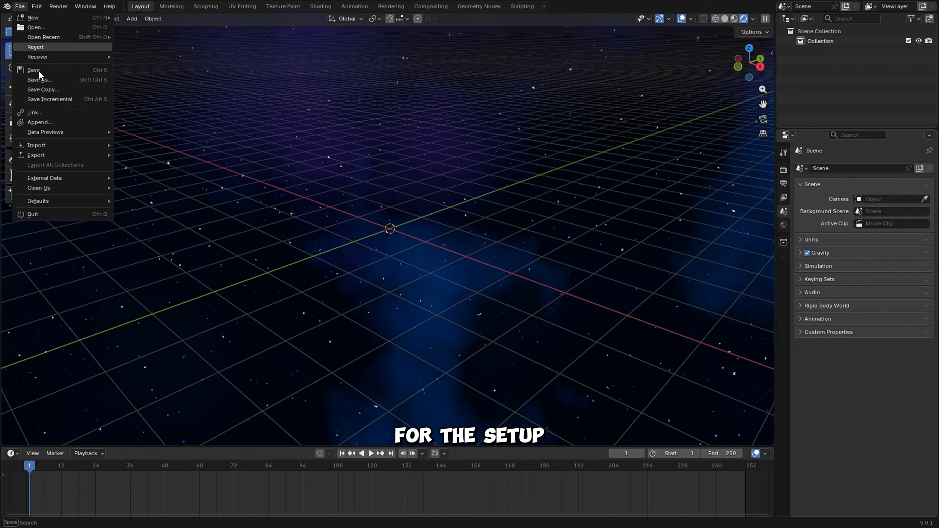
left_click(49, 121)
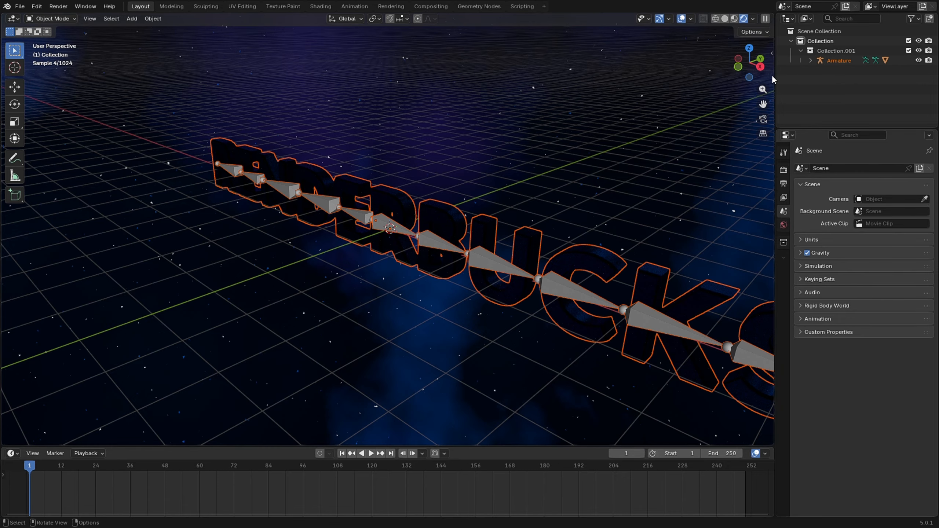
left_click_drag(831, 51, 824, 32)
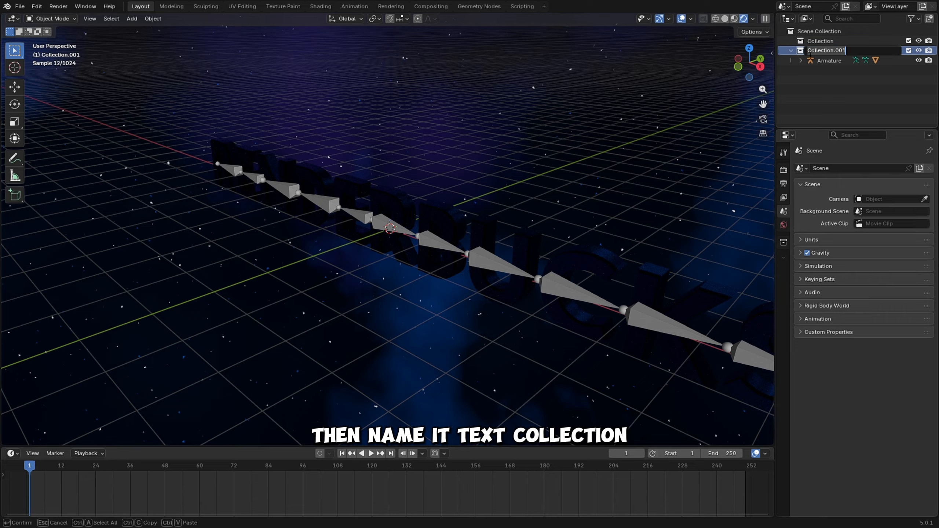
Step: Rename the appended text collection as text_col and the empty default collection as setups
type("_col")
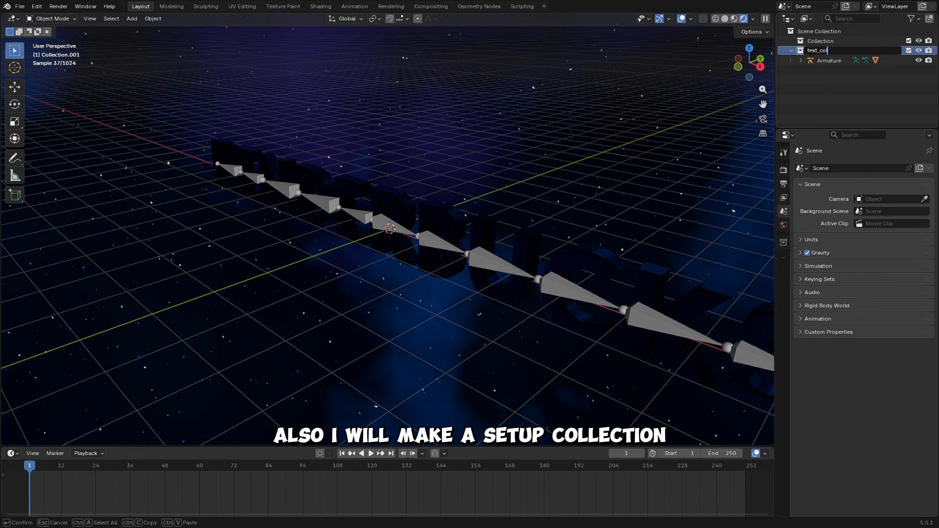
double_click(820, 41)
type("setups")
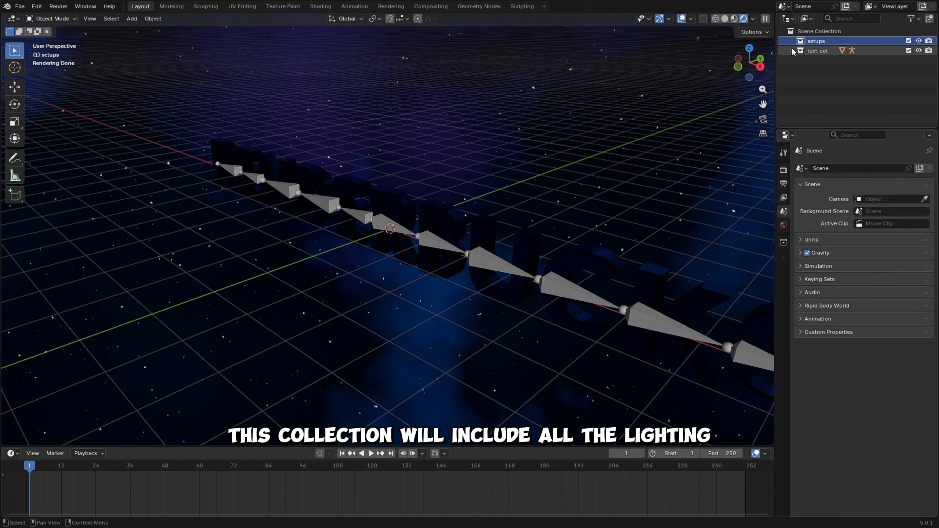
Step: Append the Earth collection directly under the Scene Collection and snap the Earth model to the 3D cursor
left_click(812, 34)
left_click(19, 6)
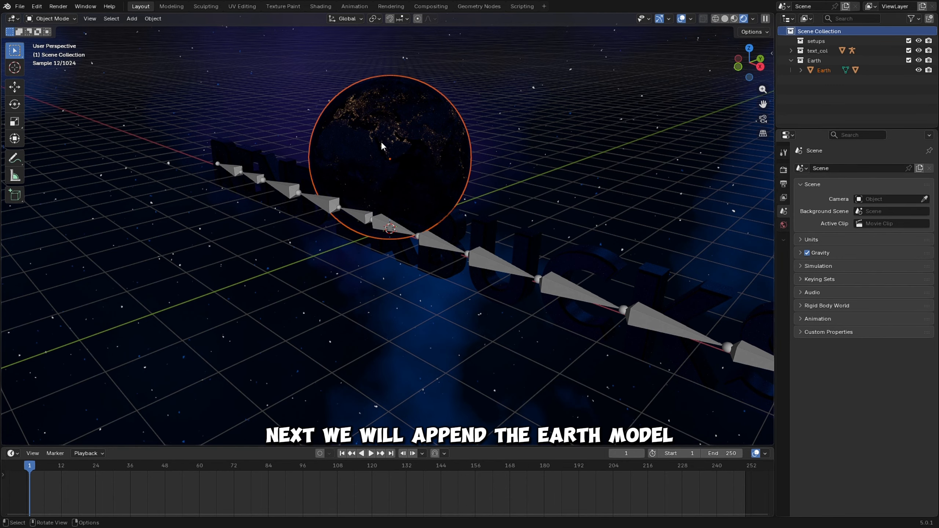
left_click(381, 142)
key("g")
key("Escape")
key("shift+s")
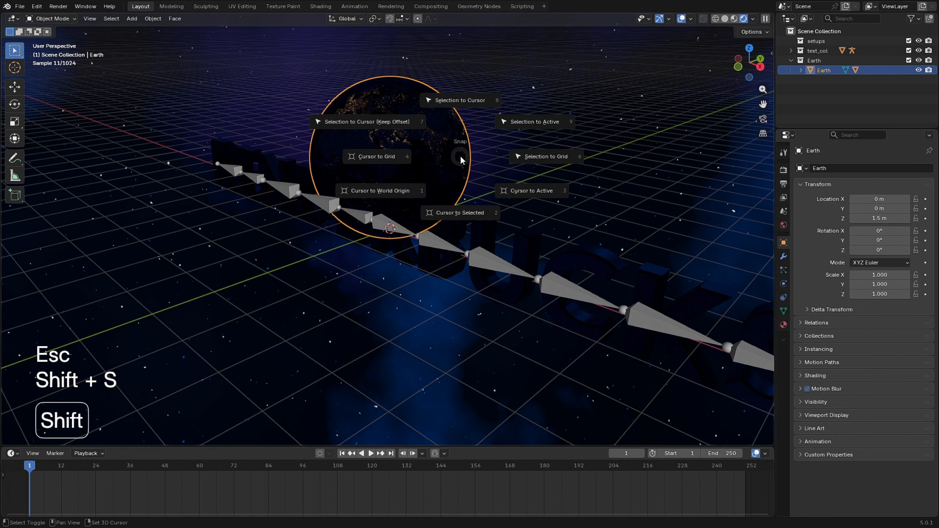
left_click(457, 109)
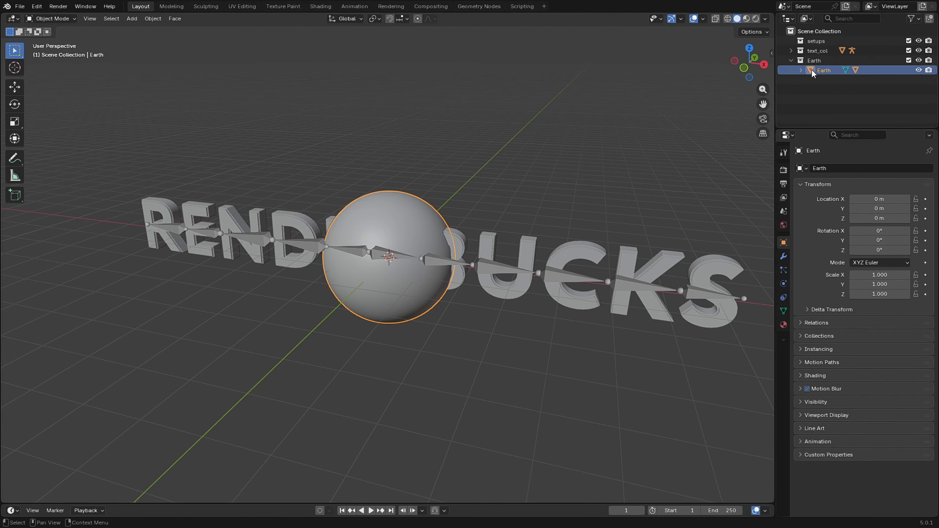
Step: Scale the Earth up uniformly to about 2.611 in the front view
key("KP_1")
key("s")
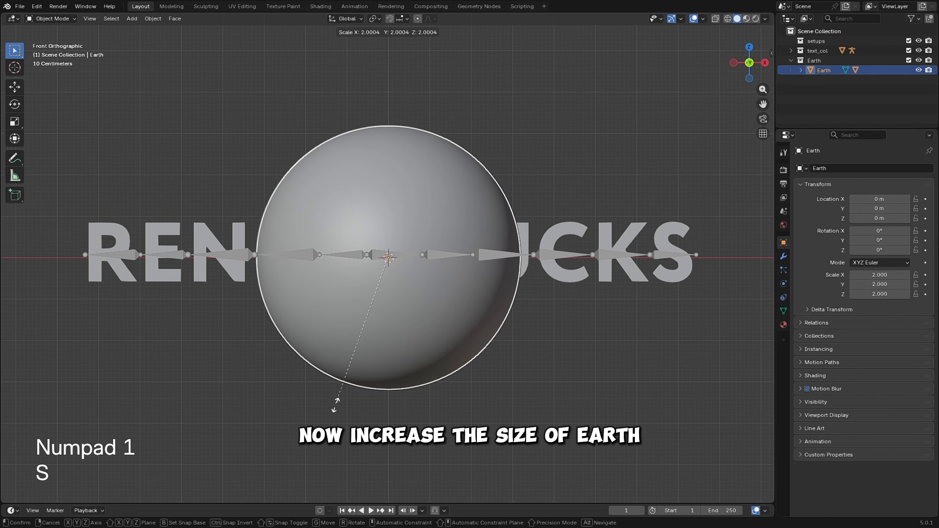
left_click(304, 444)
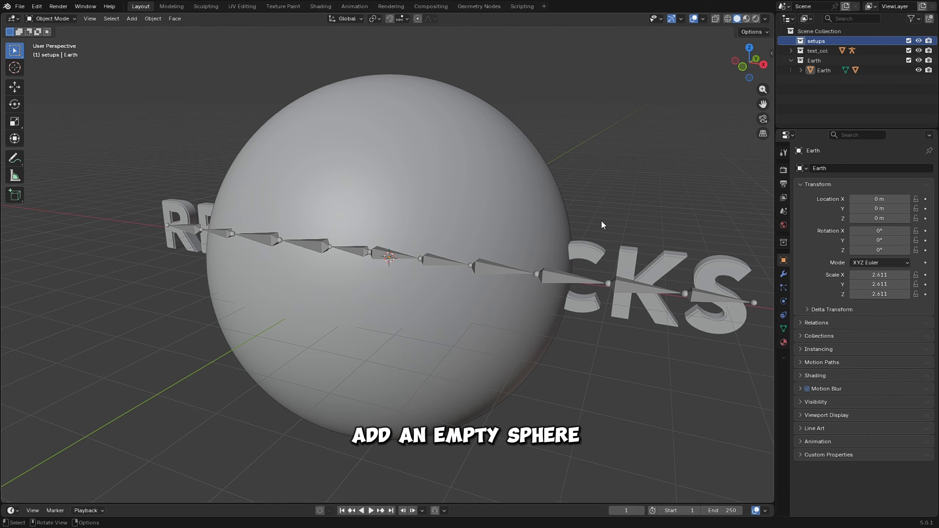
Step: Add a sphere empty scaled up to enclose the Earth and apply its scale
key("shift+a")
mouse_move(601, 220)
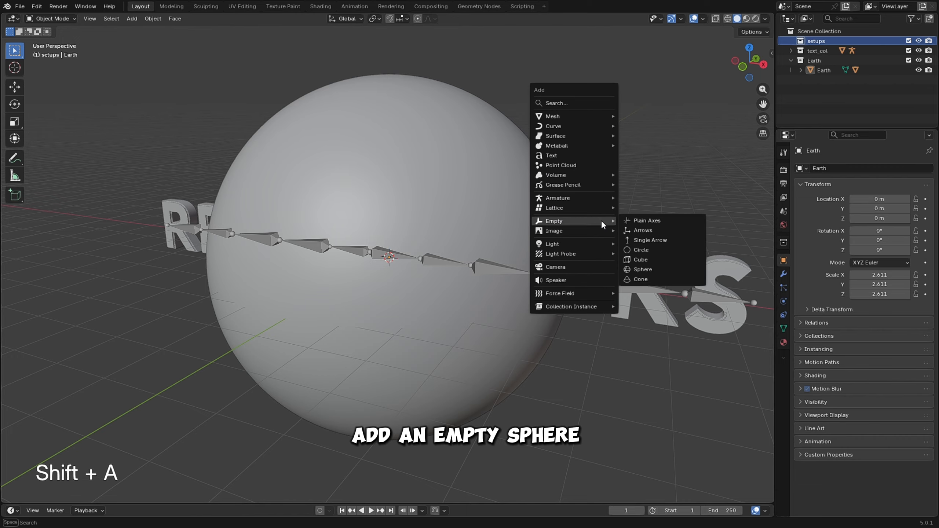
left_click(641, 267)
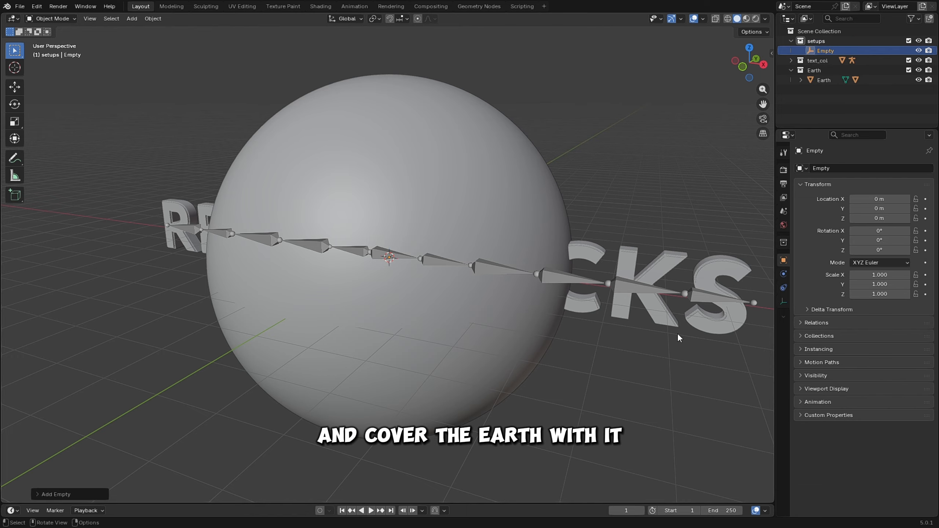
key("s")
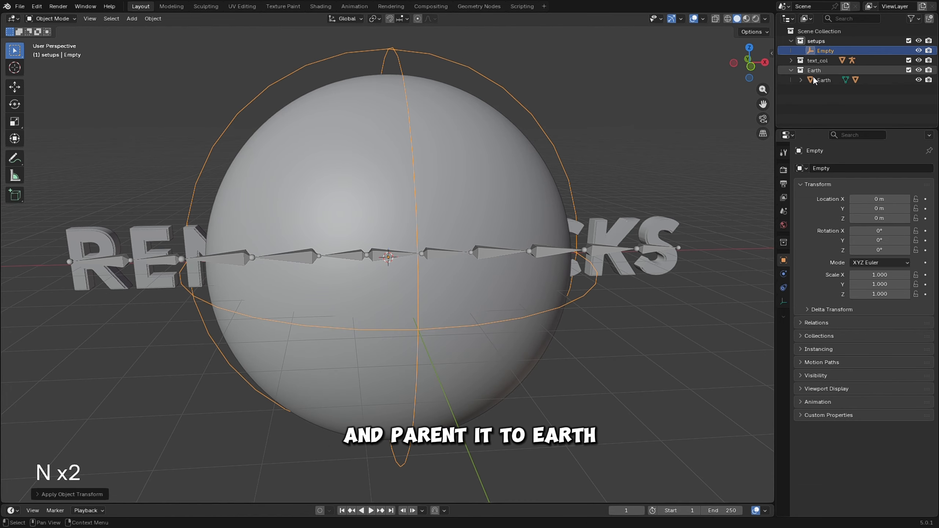
Step: Parent the Earth model to the sphere empty as its object parent
left_click(815, 80)
left_click(550, 140, "shift")
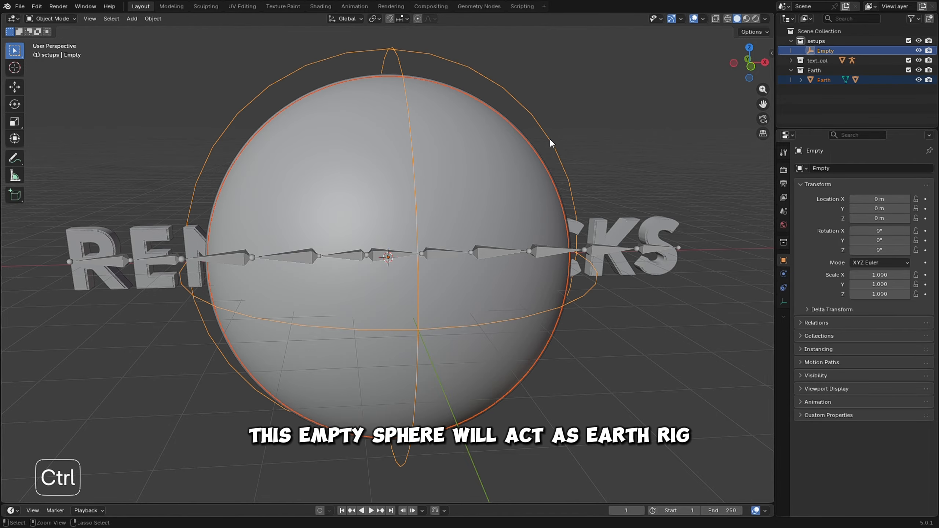
key("ctrl+p")
left_click(551, 140)
Step: Show the viewport in Material Preview and try rotating the sphere empty about the global Z axis
key("z")
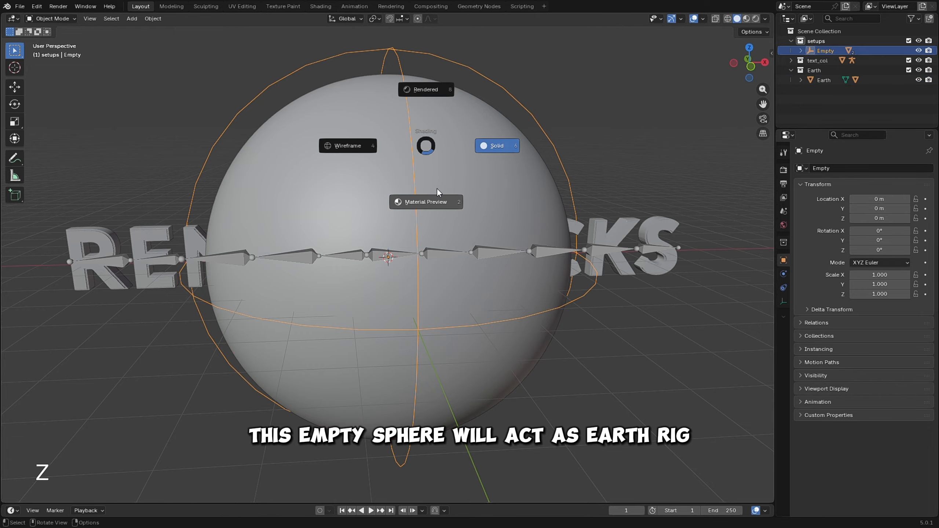
left_click(425, 89)
key("r")
key("z")
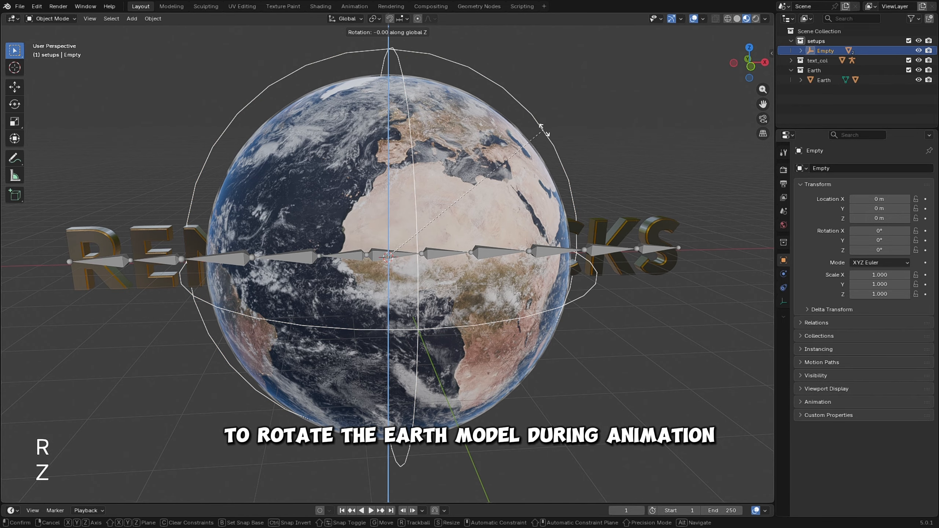
key("Escape")
Step: Rename the sphere empty as earth_rig
double_click(829, 52)
type("earth_rig")
key("Return")
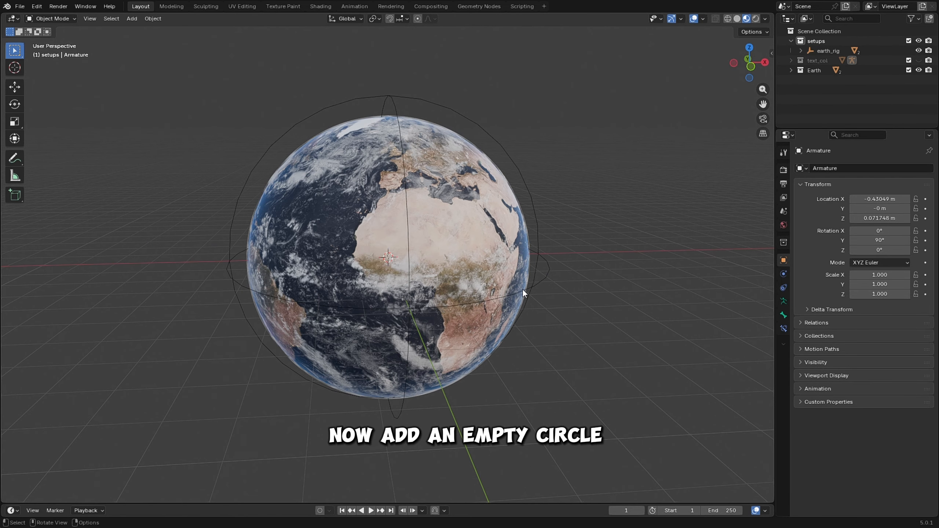
Step: Add a circle empty at the Earth's centre and scale it up to about 5.245
key("shift+a")
mouse_move(180, 393)
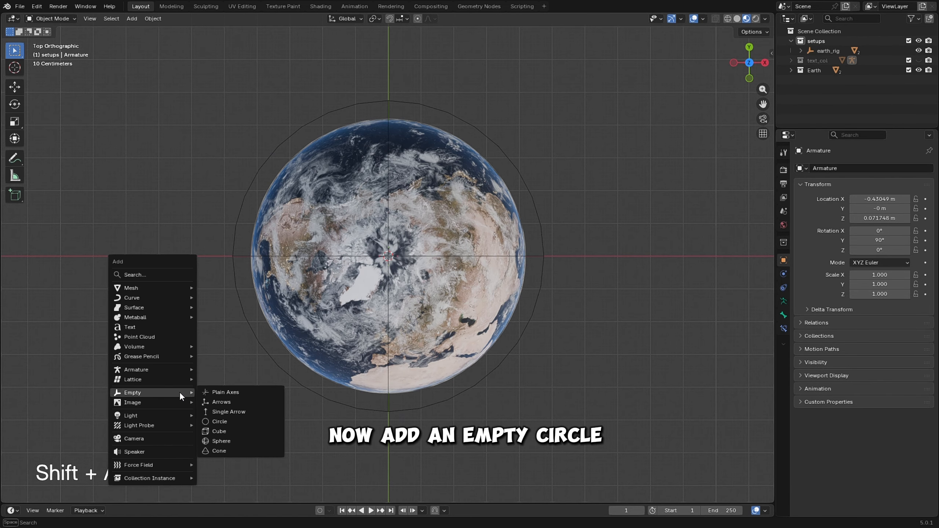
left_click(235, 421)
key("s")
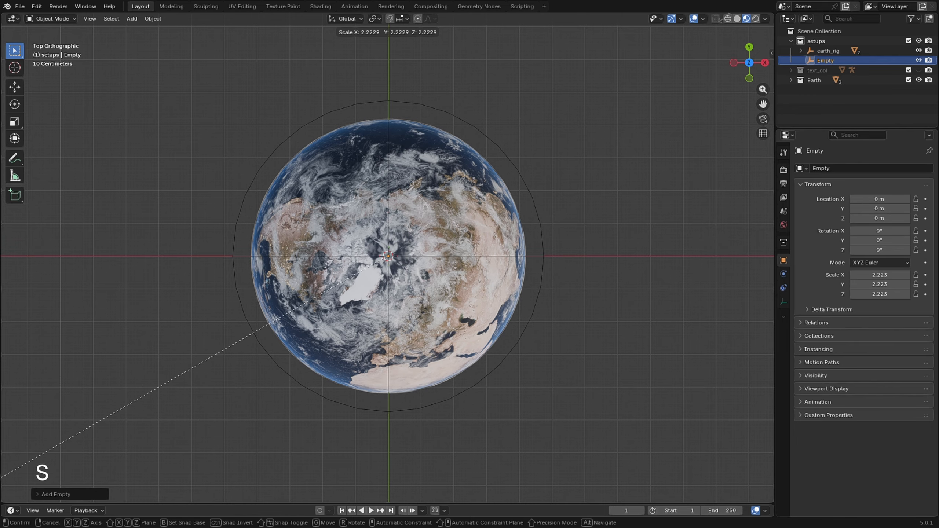
left_click(96, 285)
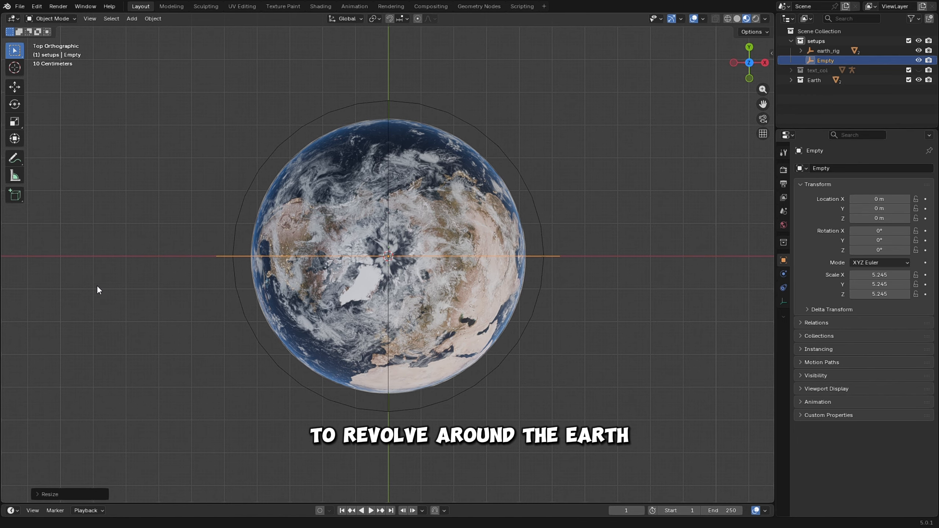
Step: Rotate the circle empty 90° about X and enlarge it to a scale of about 5.424 so it rings the Earth
type("rx90")
key("Return")
key("s")
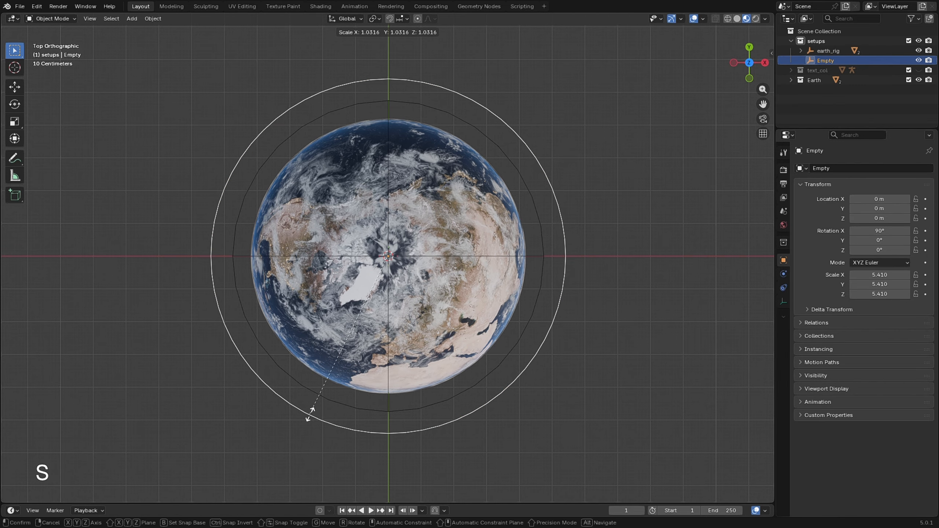
left_click(306, 417)
key("KP_7")
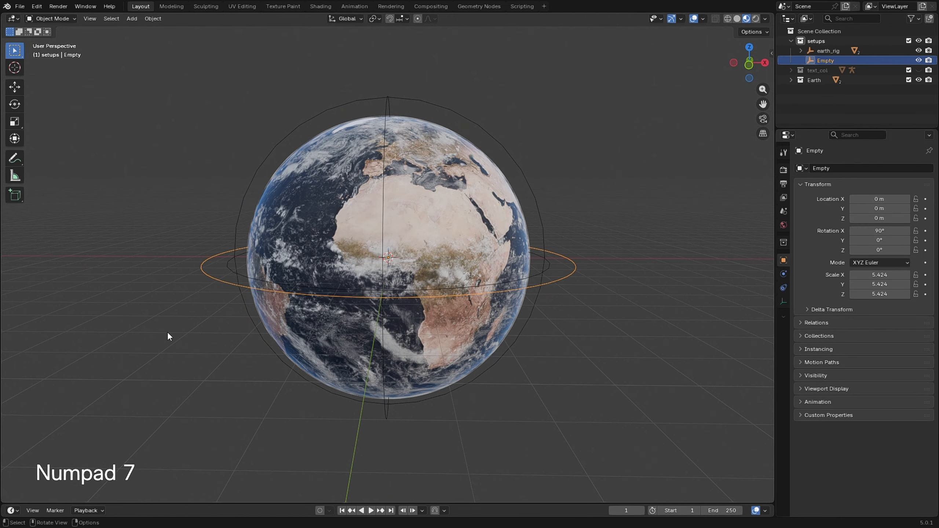
Step: Apply the circle empty's scale while keeping its rotation
key("ctrl+a")
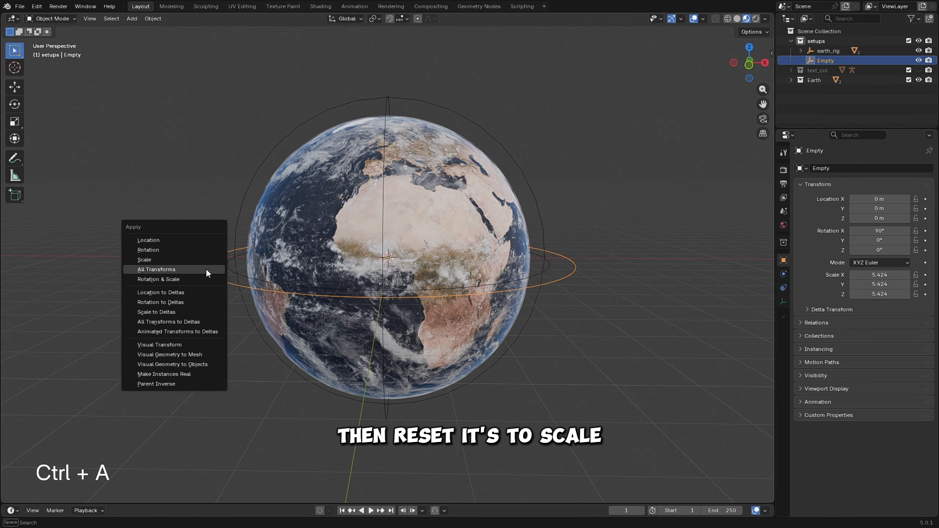
left_click(201, 263)
key("n")
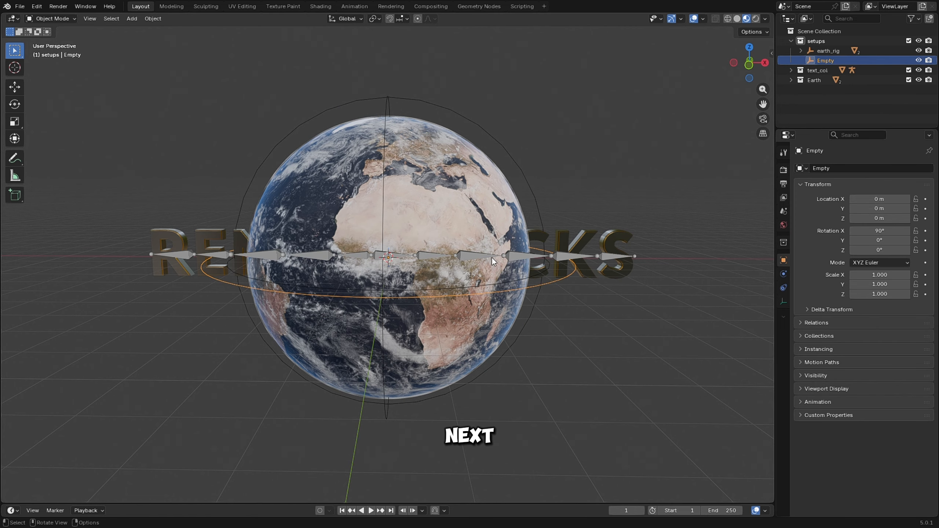
Step: Move the text armature along Y to about -5.4464 m, in front of the Earth
left_click(473, 256)
key("KP_7")
key("g")
key("y")
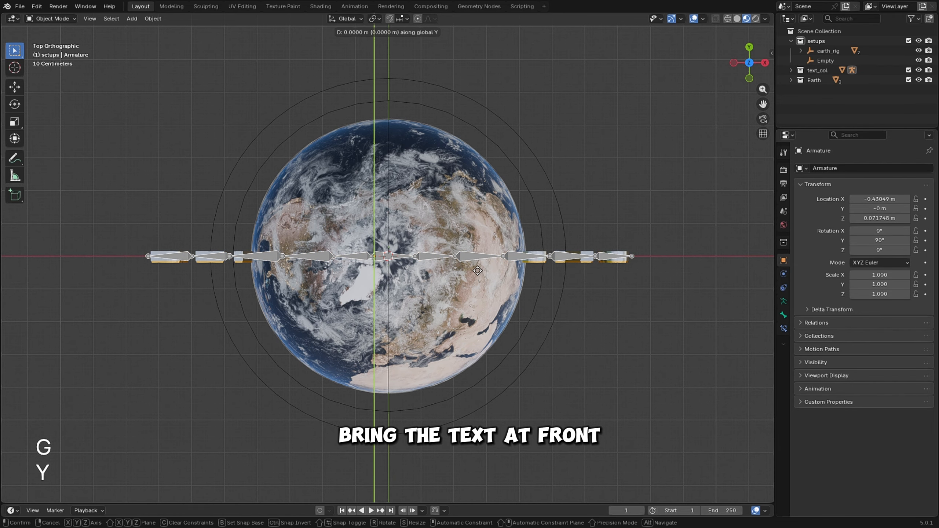
left_click(461, 435)
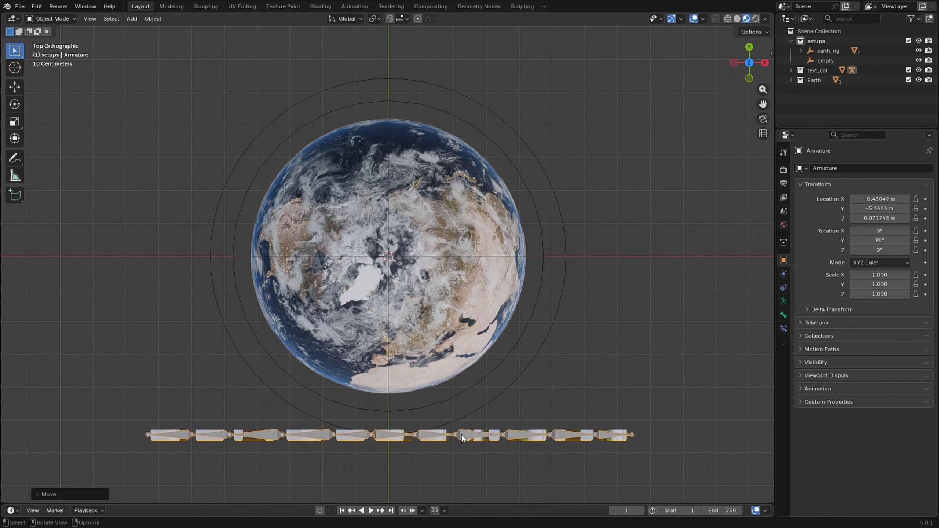
middle_click_drag(461, 435, 462, 435)
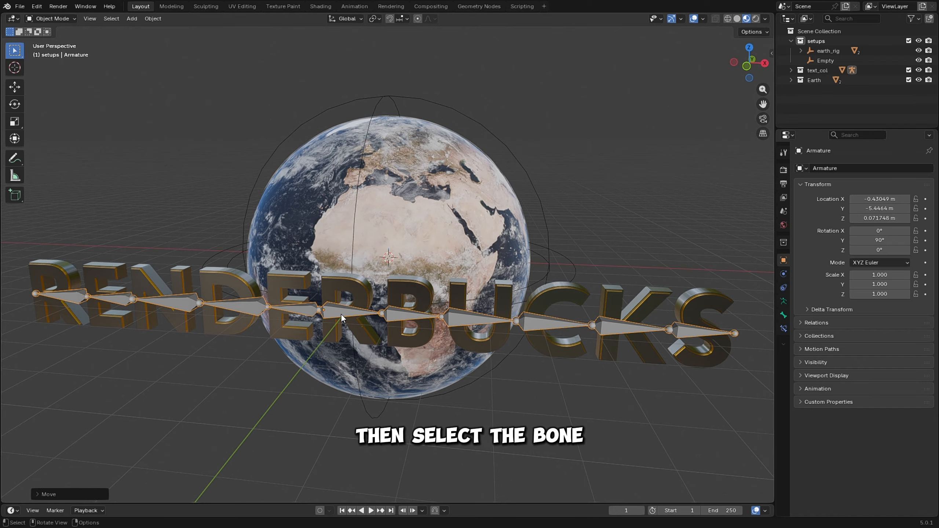
Step: Parent the text armature to the circle empty as an object and rename that empty as text_curve
left_click(341, 315)
left_click(572, 263, "shift")
middle_click_drag(572, 262, 572, 262)
key("ctrl+p")
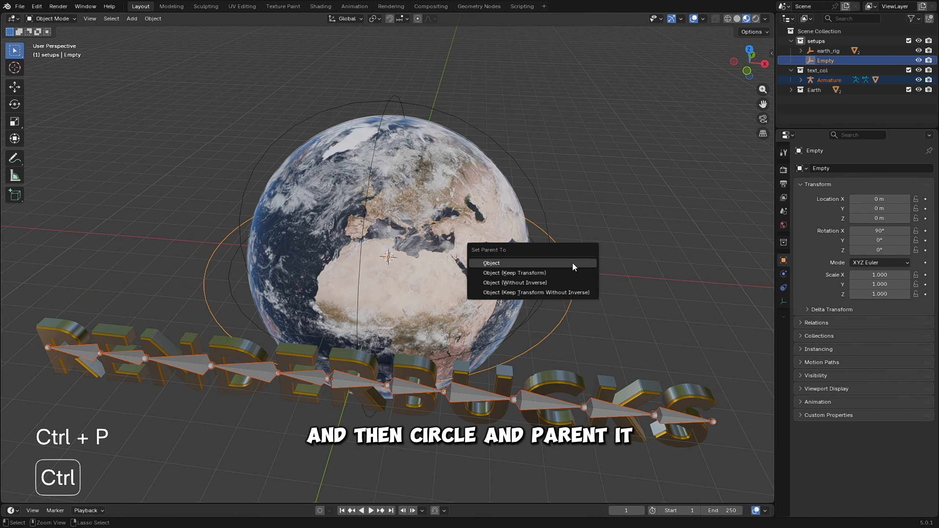
left_click(572, 262)
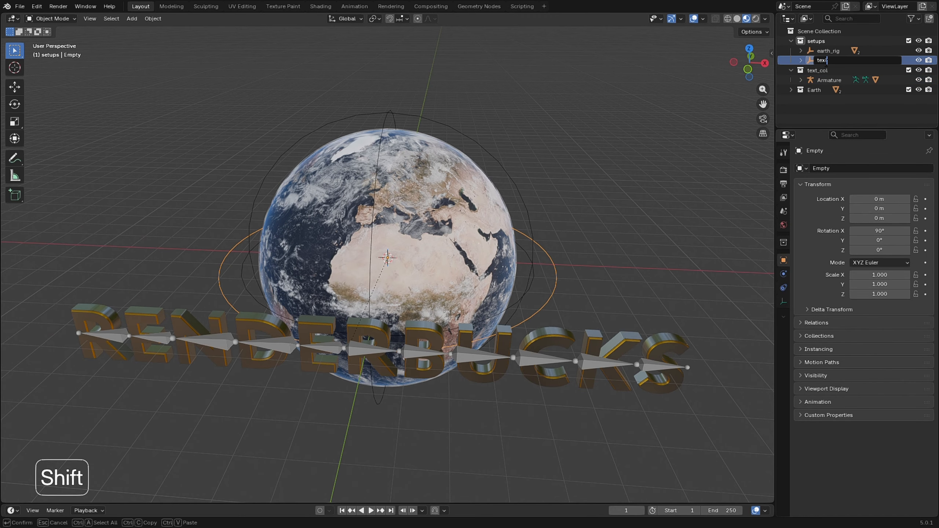
type("rve")
double_click(824, 61)
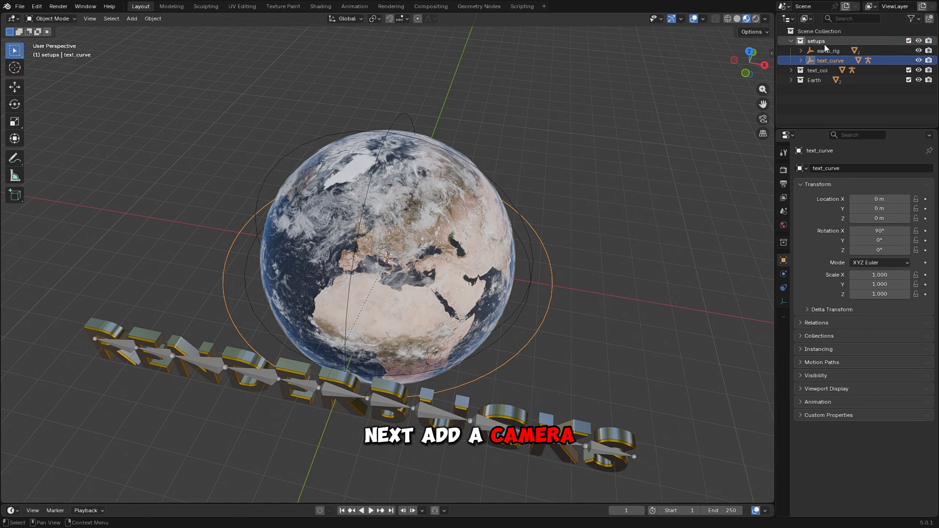
Step: Add a camera and move it along Y to about -9.5872 m, in front of the text
key("shift+a")
left_click(609, 295)
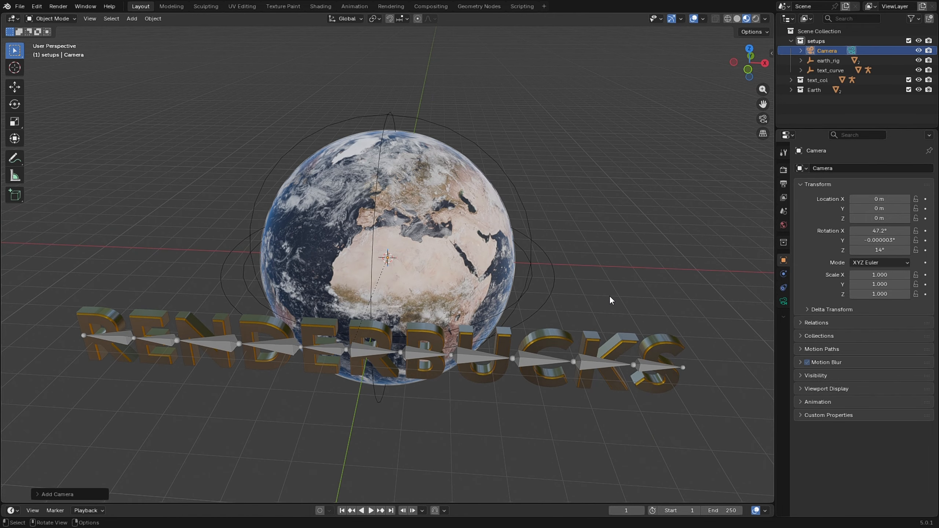
key("g")
key("y")
left_click(532, 39)
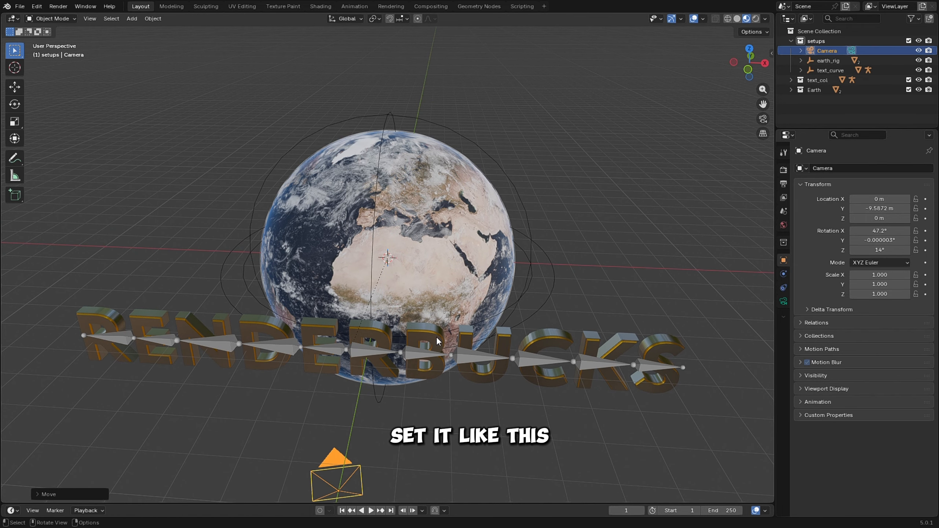
Step: Set the camera's rotation to X 90°, Y 0°, Z 0° and move it back along Y to about -28.797 m in camera view
key("n")
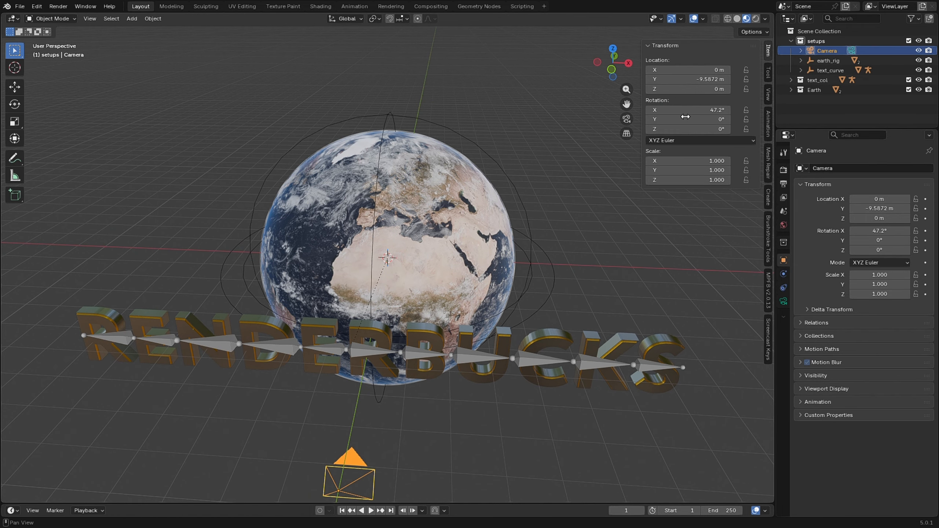
key("KP_0")
key("g")
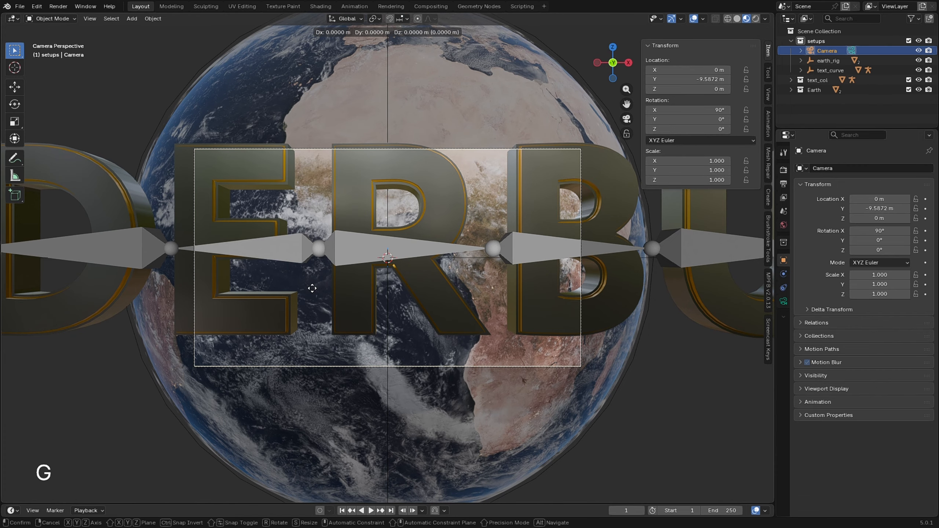
key("y")
left_click(325, 126)
Step: Set the render output's Aspect X to 1.33 and double the resolution to 3840 × 2160 px
left_click(783, 185)
type("1.33")
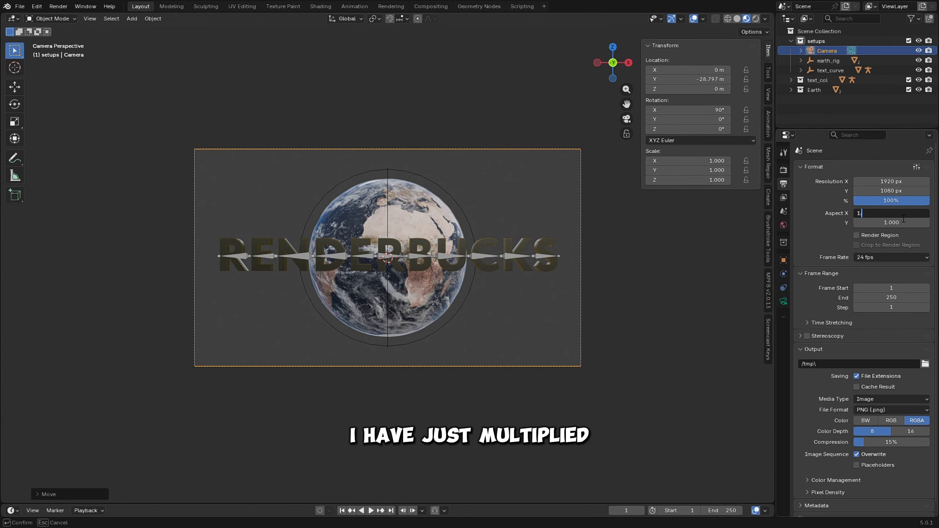
key("Return")
left_click(892, 181)
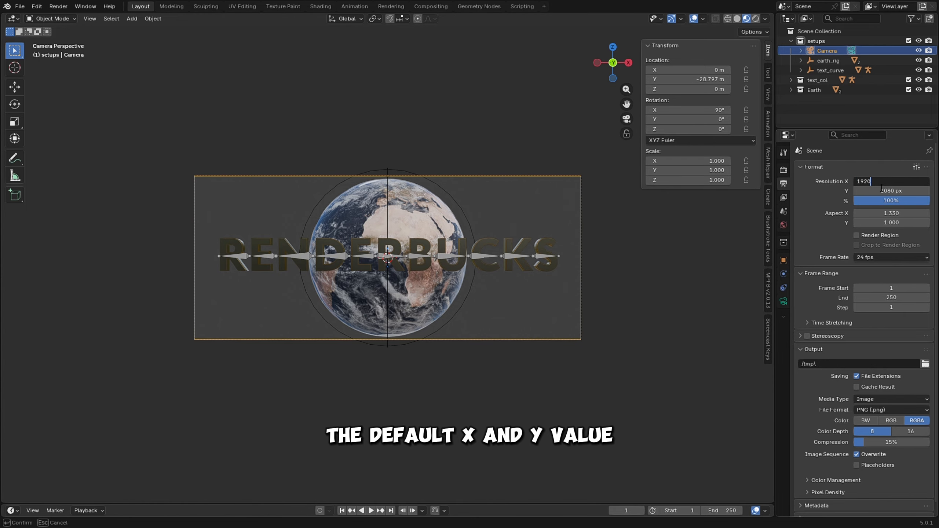
type("*2")
key("Tab")
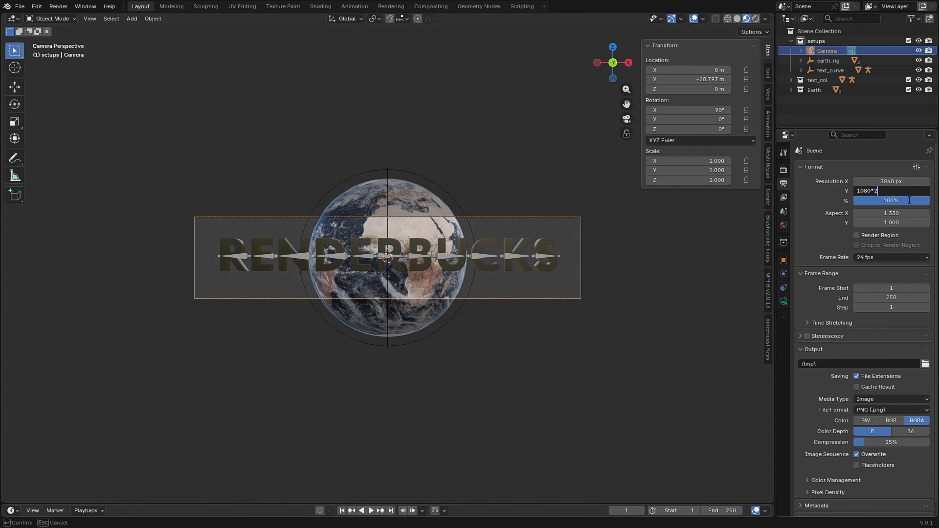
key("Return")
Step: Enlarge the timeline, go to frame 600 and set the scene's end frame to 600
left_click_drag(467, 503, 464, 341)
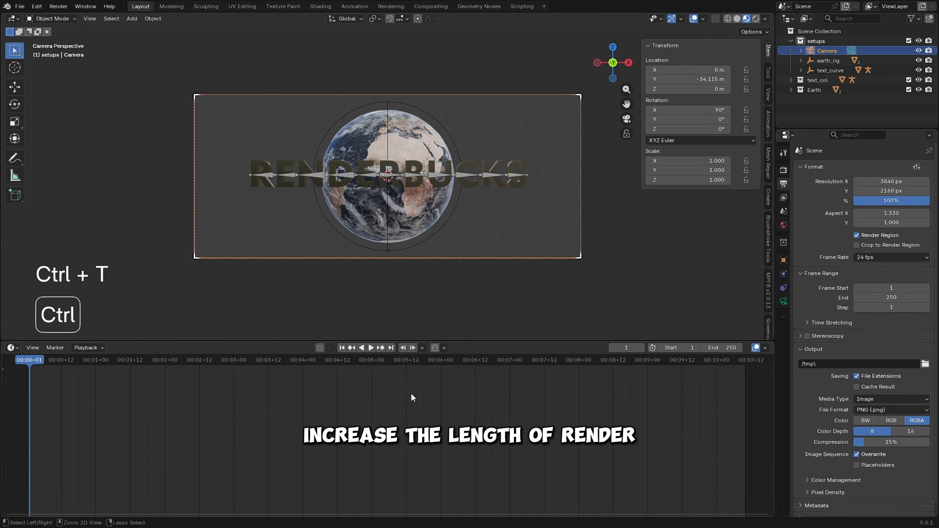
scroll(621, 386, "down", 6)
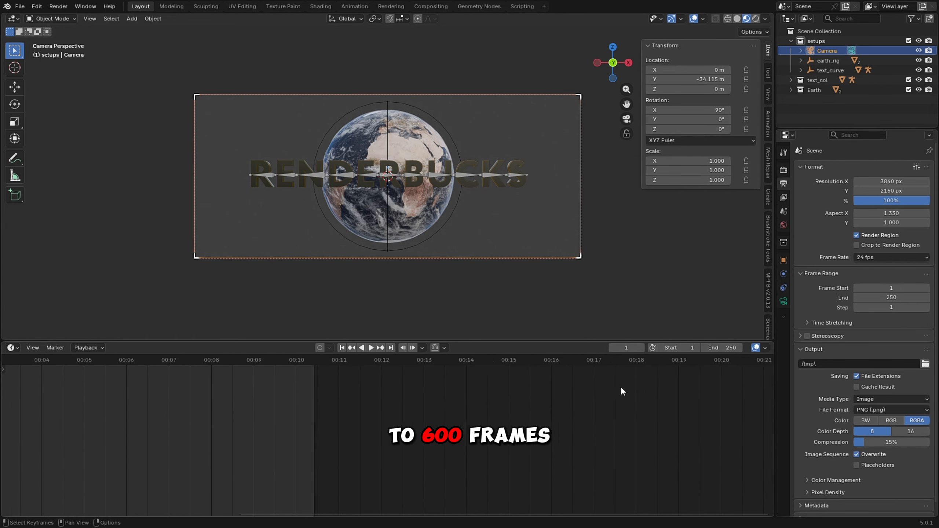
scroll(641, 380, "down", 6, "ctrl")
left_click(643, 361)
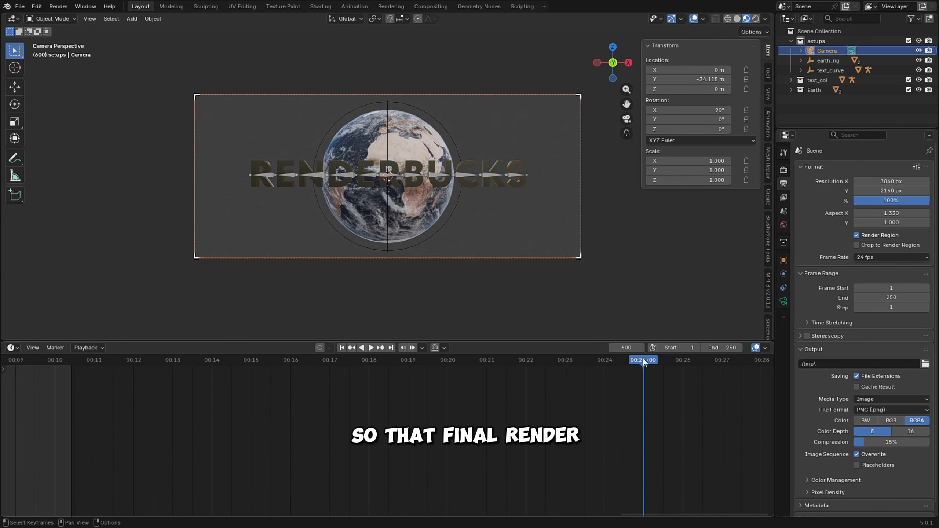
left_click(722, 349)
type("600")
key("Return")
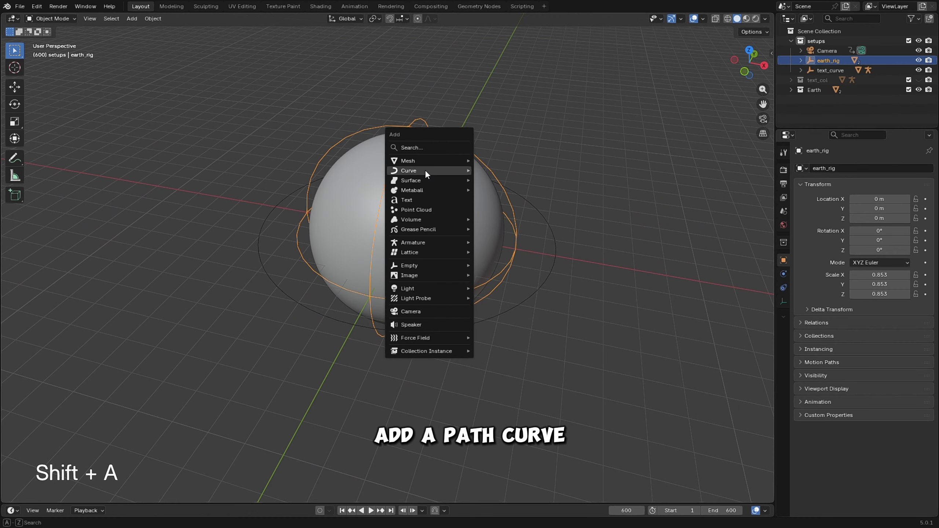
Step: Add a path curve and place it beside the Earth at about X 3.7887 m, rotated 90° about Z
mouse_move(424, 169)
left_click(496, 210)
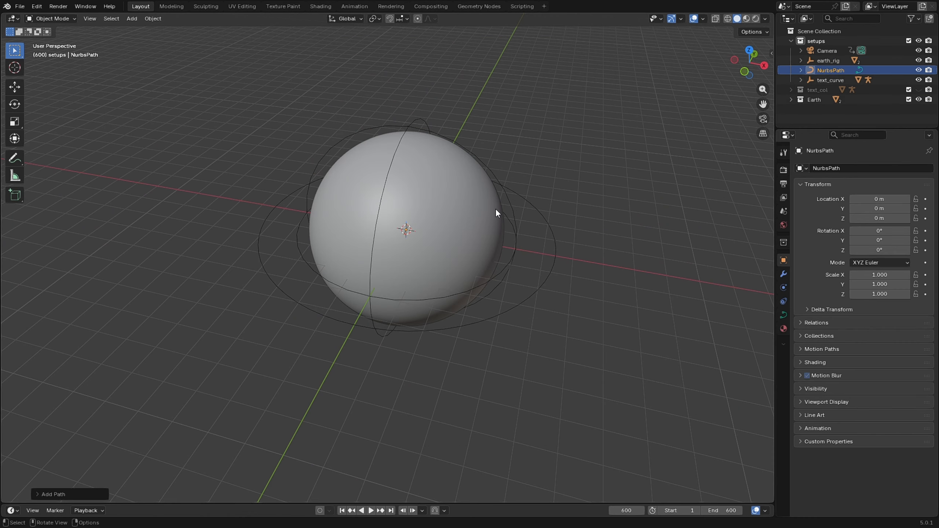
scroll(496, 209, "up", 5)
key("g")
key("y")
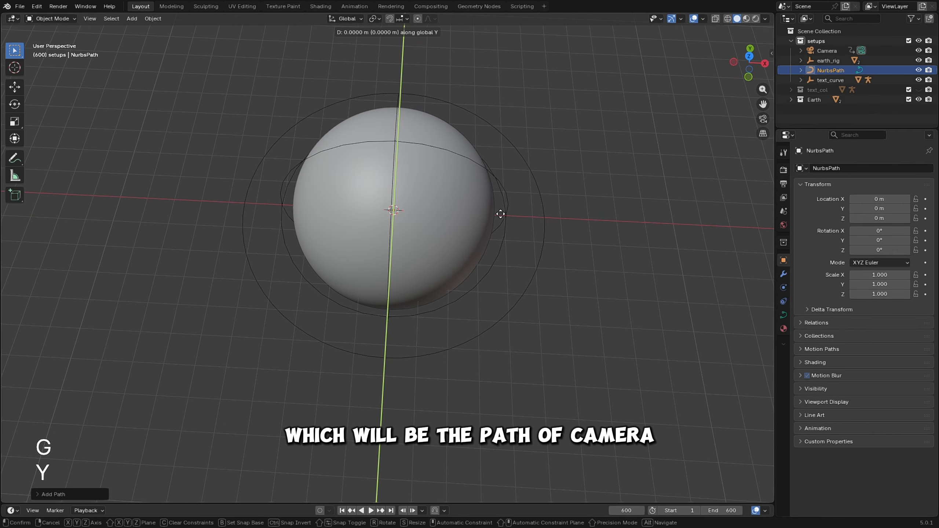
key("x")
left_click(601, 207)
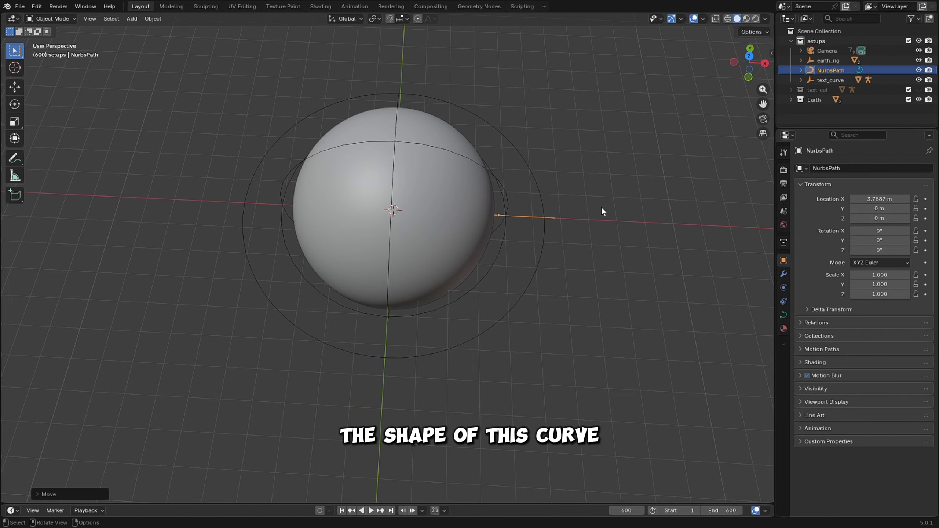
type("rz90")
key("Return")
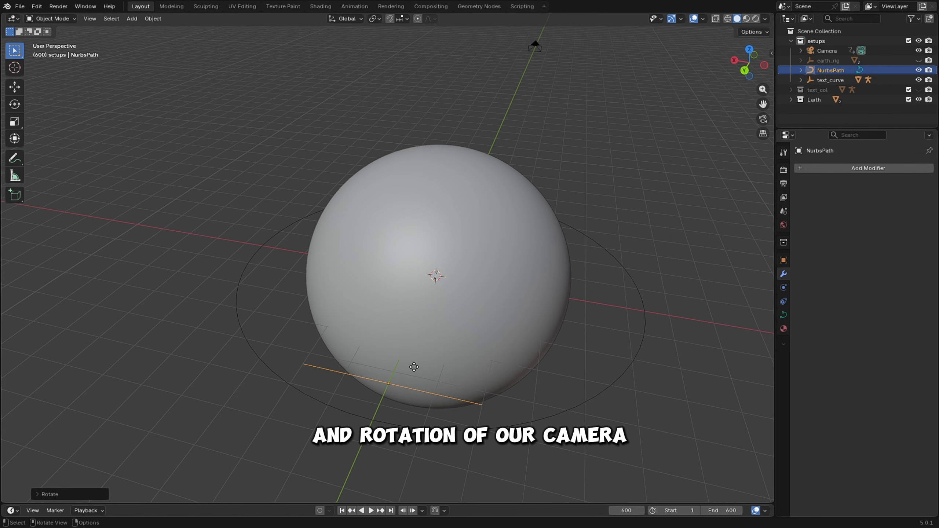
Step: Move the path curve in the horizontal plane to about X 1.9085 m, Y 3.6978 m, just outside the Earth
key("g")
key("y")
key("x")
left_click(352, 332)
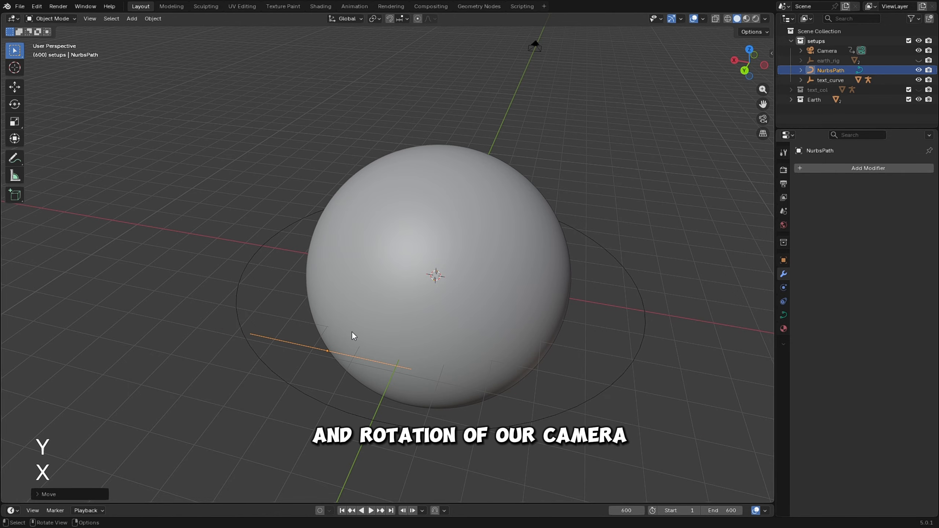
key("KP_7")
scroll(352, 332, "up", 2)
key("g")
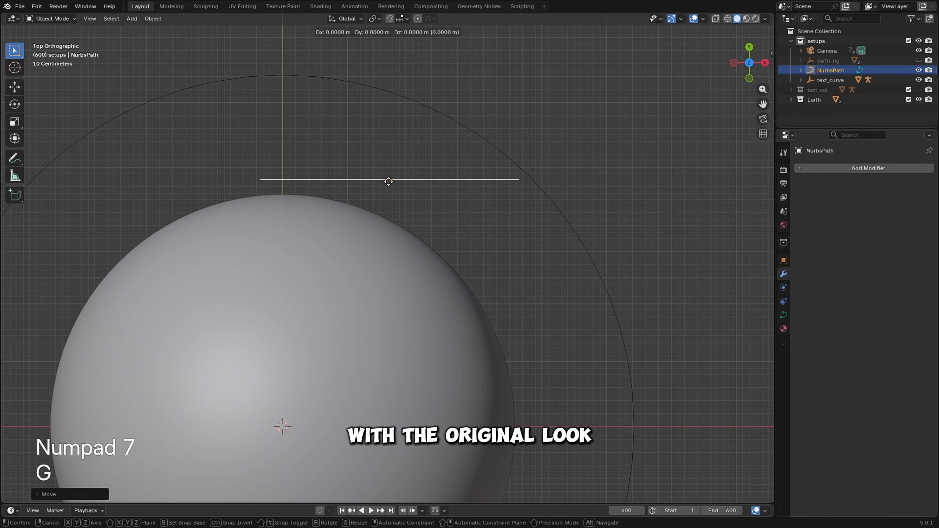
key("shift+z")
left_click(404, 189)
Step: Edit the path curve and rotate and move its end control points so they bend around the Earth
key("Tab")
left_click_drag(383, 161, 564, 219)
key("r")
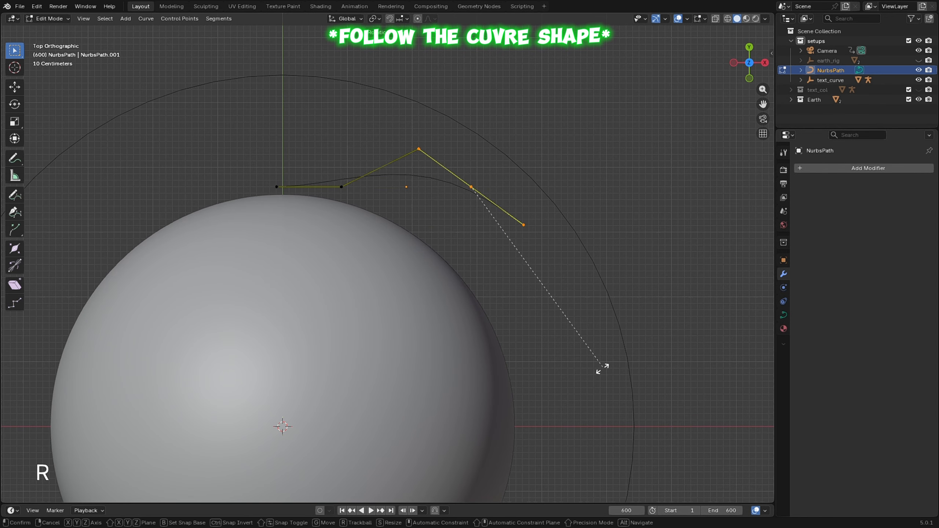
left_click(561, 413)
key("g")
left_click(577, 497)
middle_click_drag(479, 265, 480, 158, "shift")
key("r")
left_click(453, 308)
key("g")
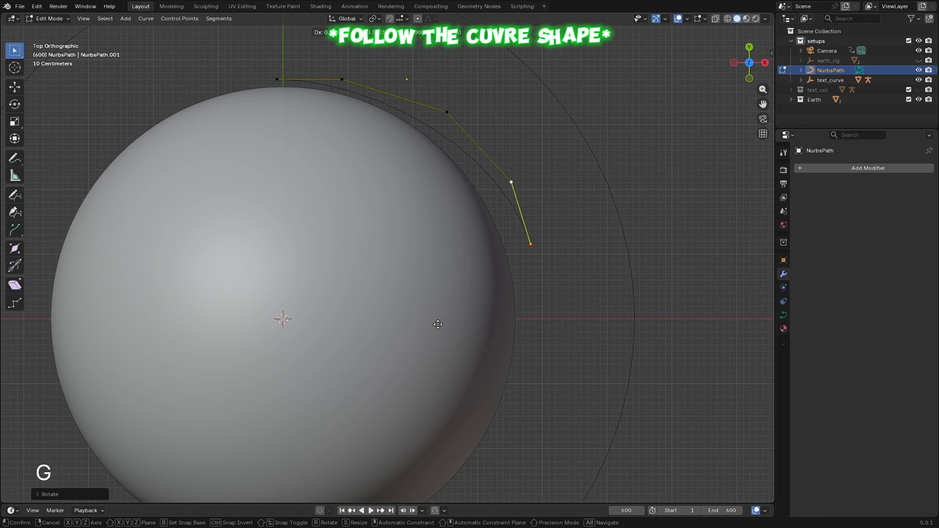
left_click(486, 92)
Step: Reposition the curve's end control point beside the Earth and extrude a further point from it along the sphere
left_click(551, 302)
key("r")
key("Escape")
key("g")
left_click(546, 302)
middle_click_drag(539, 409, 547, 313, "shift")
key("e")
left_click(536, 417)
Step: Shift the control point near the X axis in the horizontal plane and extrude another end point around the Earth
left_click(545, 214)
key("g")
key("z")
key("shift+z")
left_click(555, 217)
left_click(531, 323)
key("e")
left_click(386, 485)
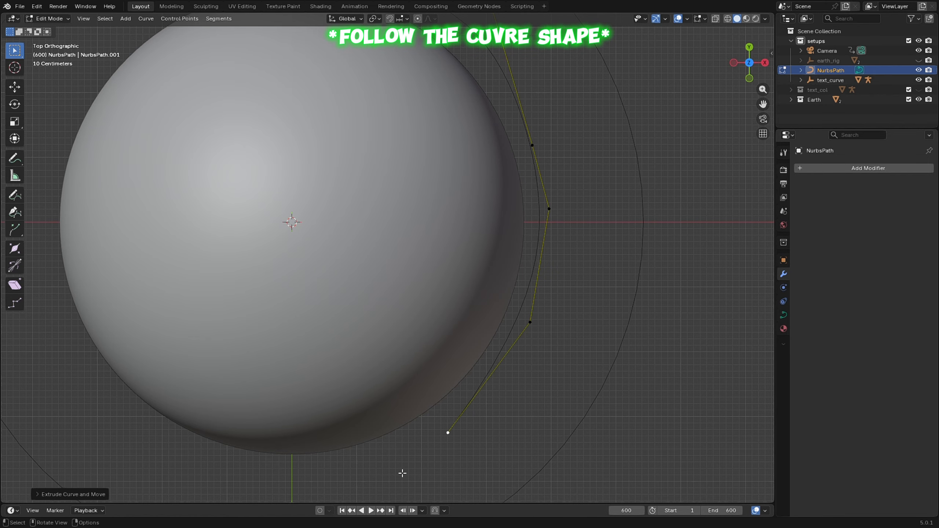
Step: Nudge the control point near the X axis slightly closer to the Earth to smooth the curve
middle_click_drag(440, 314, 436, 425, "shift")
left_click(450, 107)
left_click(545, 320)
key("g")
left_click(537, 321)
Step: Raise the curve's last two control points along Z in the front view
left_click(457, 93)
key("KP_1")
key("g")
key("z")
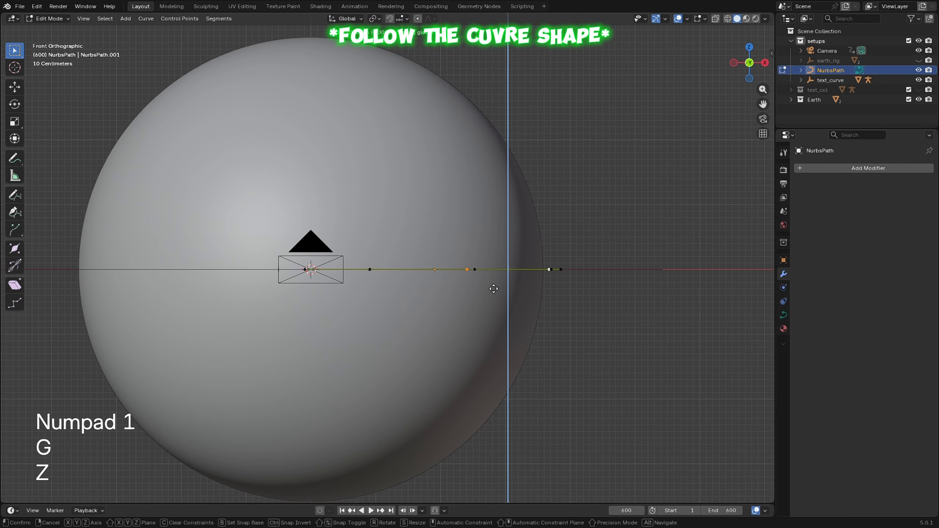
left_click(496, 229)
Step: Rotate the curve's end control points to follow its slope and extrude one more point past the Earth's side
middle_click_drag(497, 222, 490, 144)
key("Tab")
key("Tab")
left_click(283, 245, "shift")
key("r")
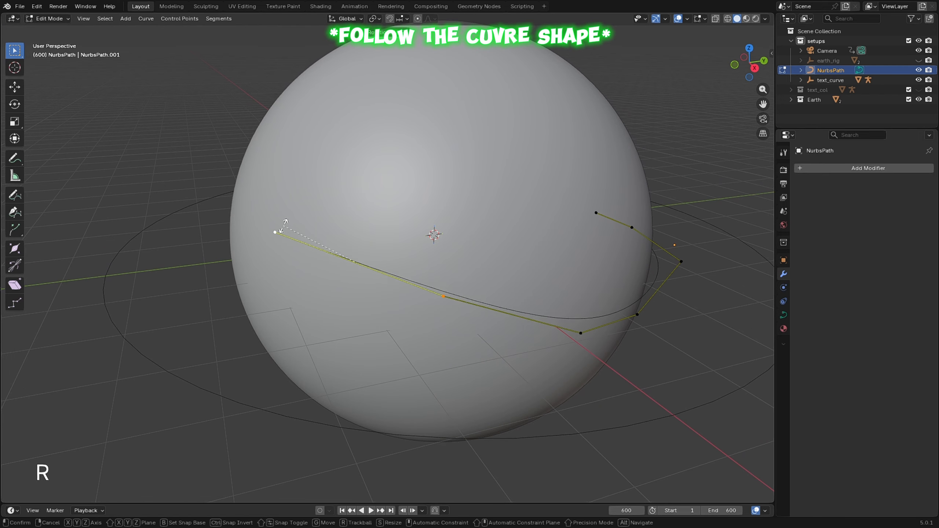
left_click(282, 228)
middle_click_drag(282, 230, 321, 213)
key("e")
left_click(176, 213)
Step: Extrude three more control points from the curve's end in top view, leading away from the Earth along Y
middle_click_drag(176, 214, 236, 248)
key("KP_7")
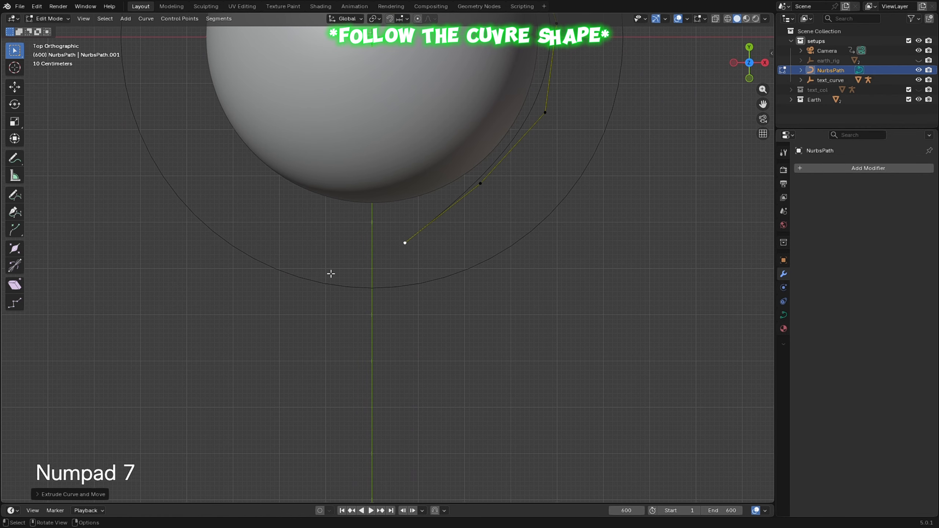
key("e")
left_click(346, 297)
key("e")
left_click(334, 453)
middle_click_drag(334, 453, 334, 349, "shift")
key("e")
left_click(337, 81)
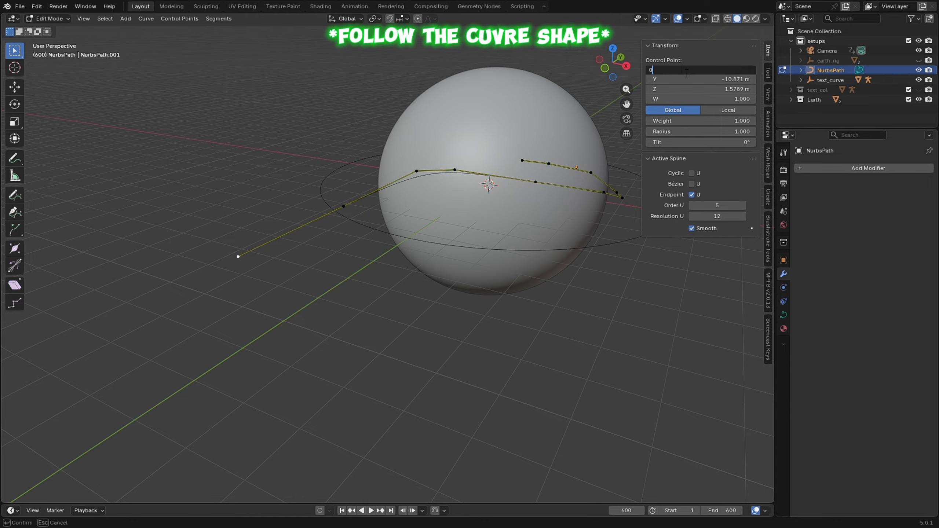
Step: Set the end control point's X to 0 m and extrude another point along Y away from the Earth
key("KP_7")
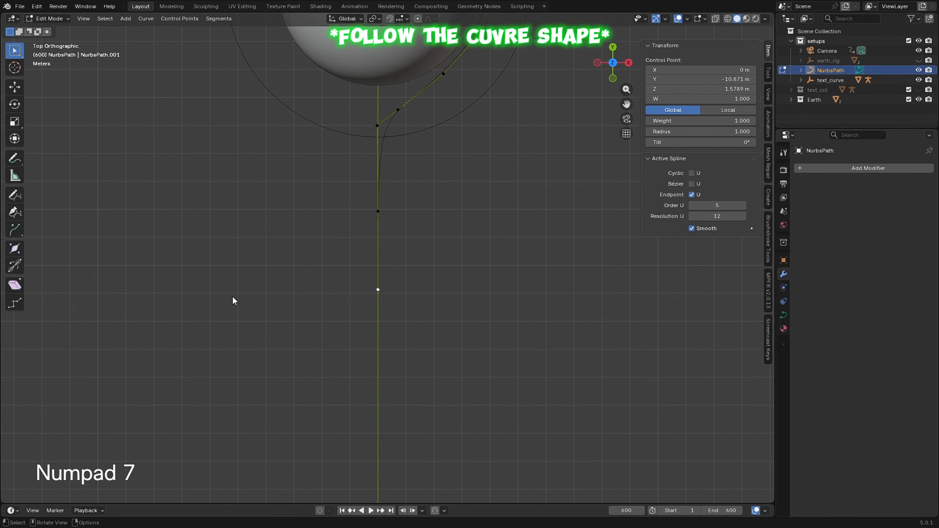
key("e")
key("y")
left_click(239, 386)
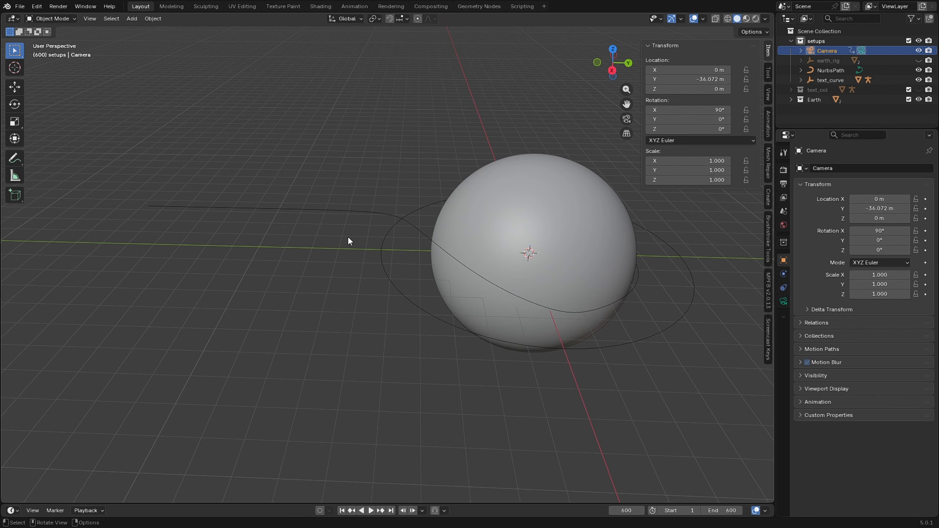
Step: Move the path curve along Z in the side view to bring its straight end level with the Y axis
key("KP_1")
key("KP_3")
key("g")
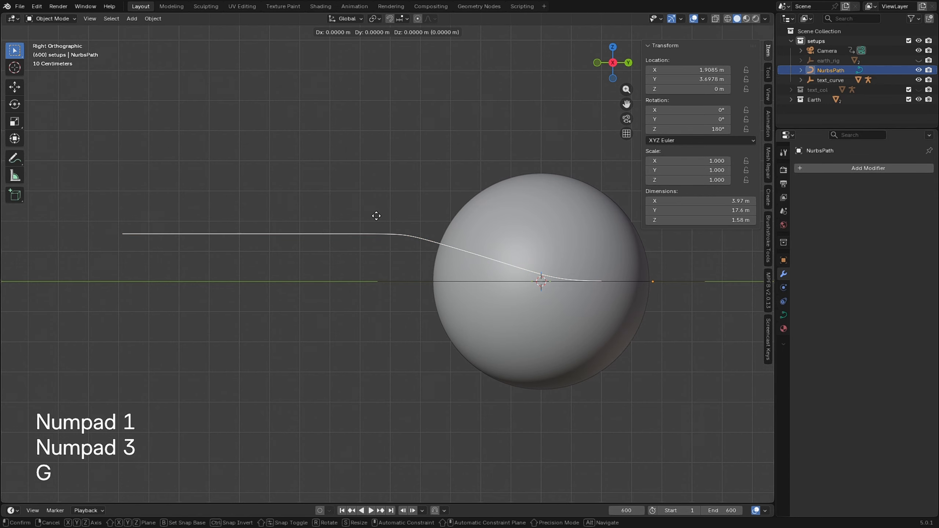
key("z")
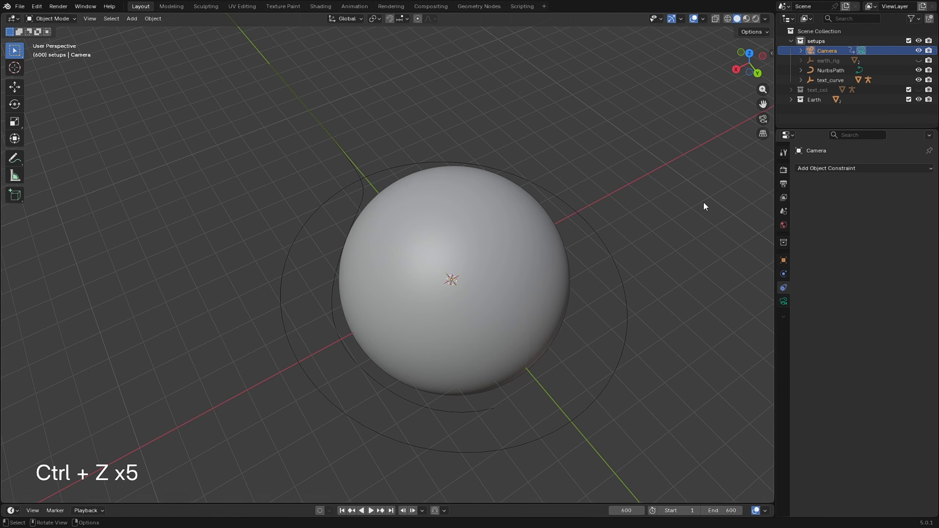
Step: Set the camera's focal length to about 23 mm while looking through the camera
key("KP_0")
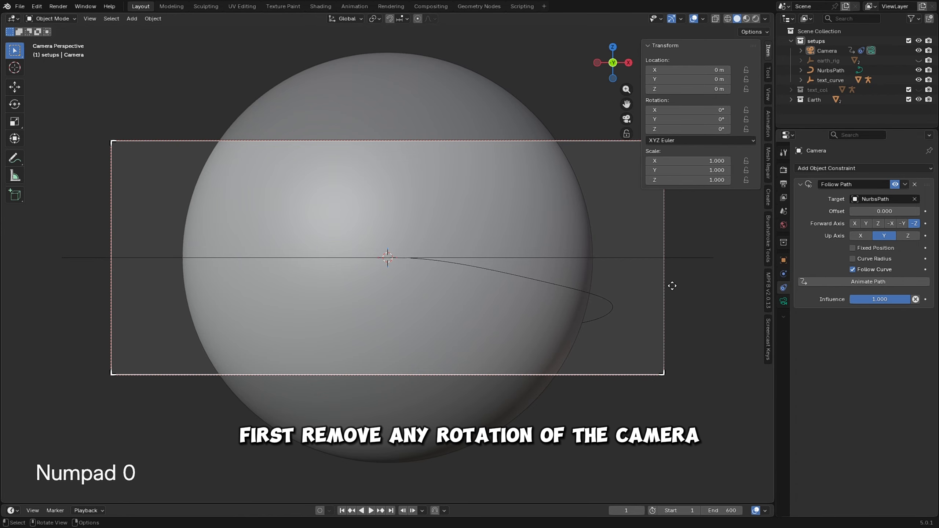
key("n")
left_click(783, 302)
left_click_drag(905, 222, 855, 215)
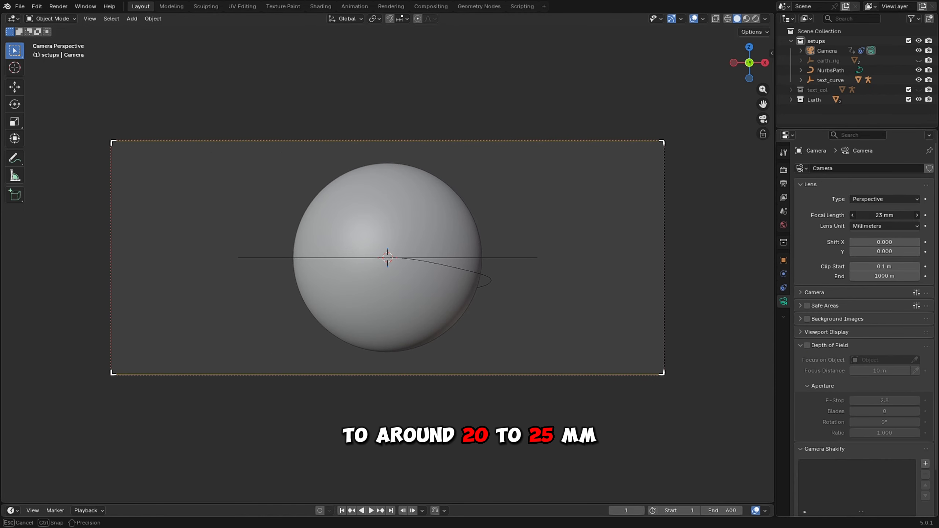
key("Return")
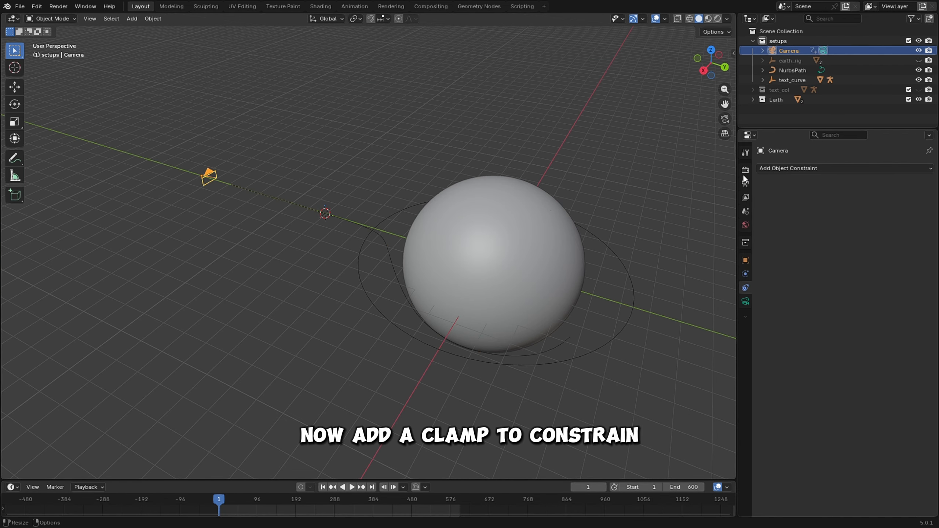
Step: Add a Clamp To constraint to the camera with NurbsPath as its target
left_click(766, 168)
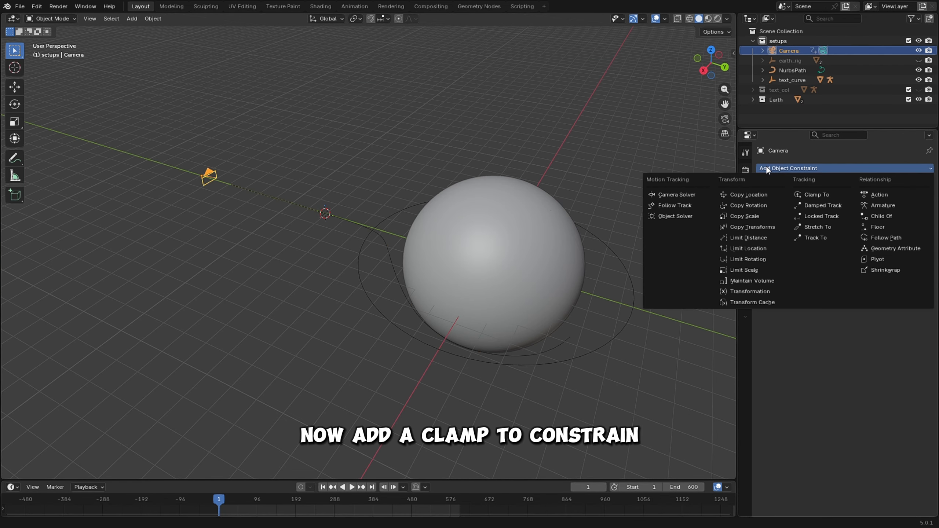
left_click(811, 194)
left_click(860, 200)
left_click(842, 215)
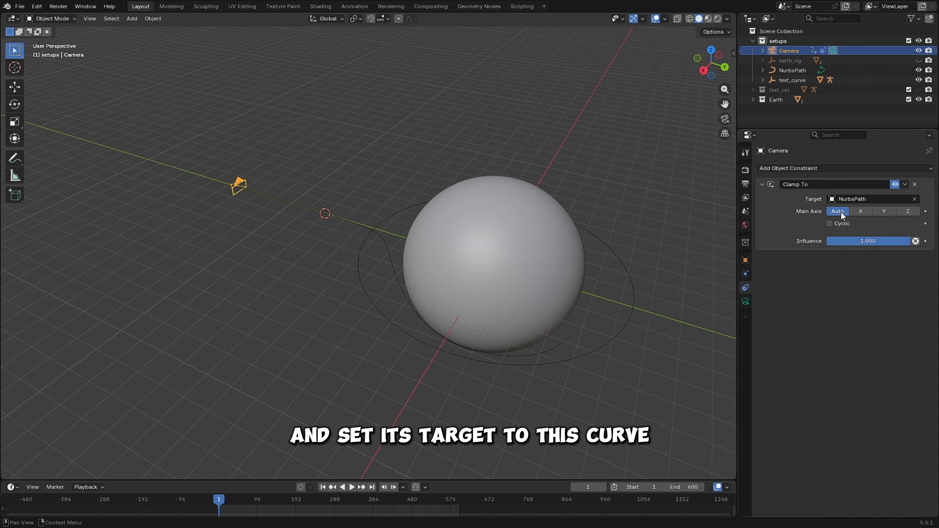
Step: Rename the NurbsPath curve as cam_curve
left_click(792, 71)
double_click(792, 70)
type("c")
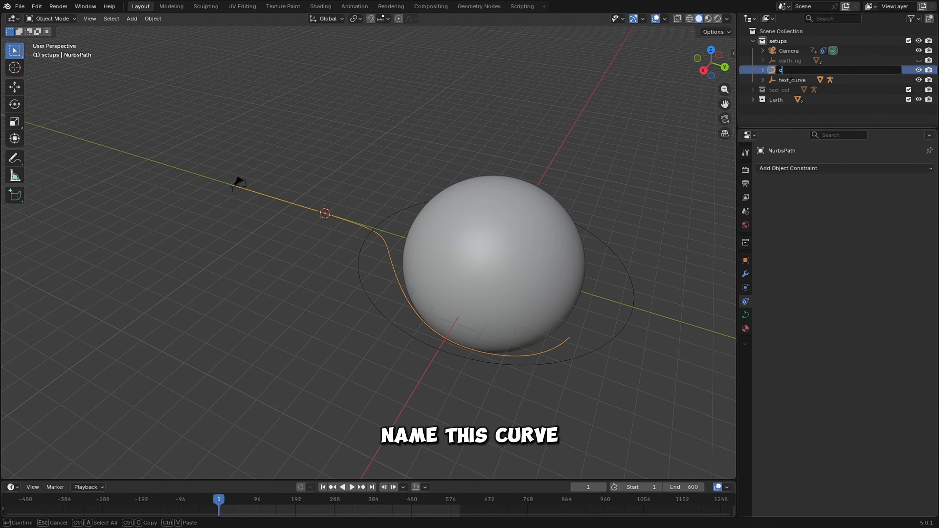
type("am_curve")
key("Return")
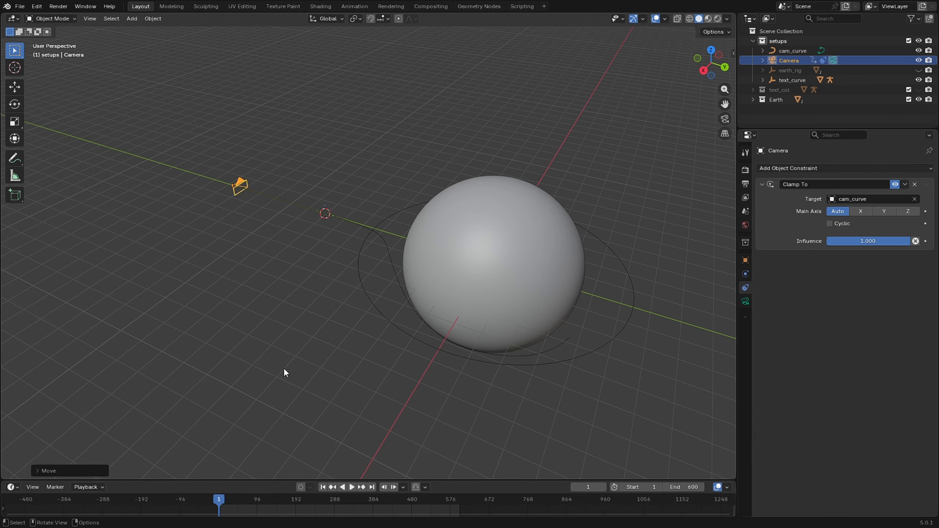
Step: Keyframe the camera at frame 600, and at frame 1 keyframe it moved to the path's end beside the Earth
left_click_drag(291, 485, 378, 365)
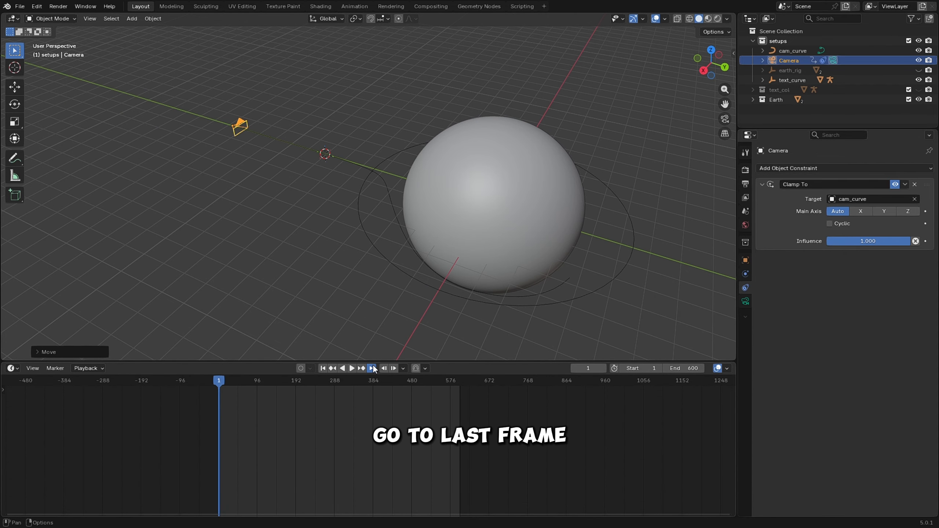
left_click(372, 368)
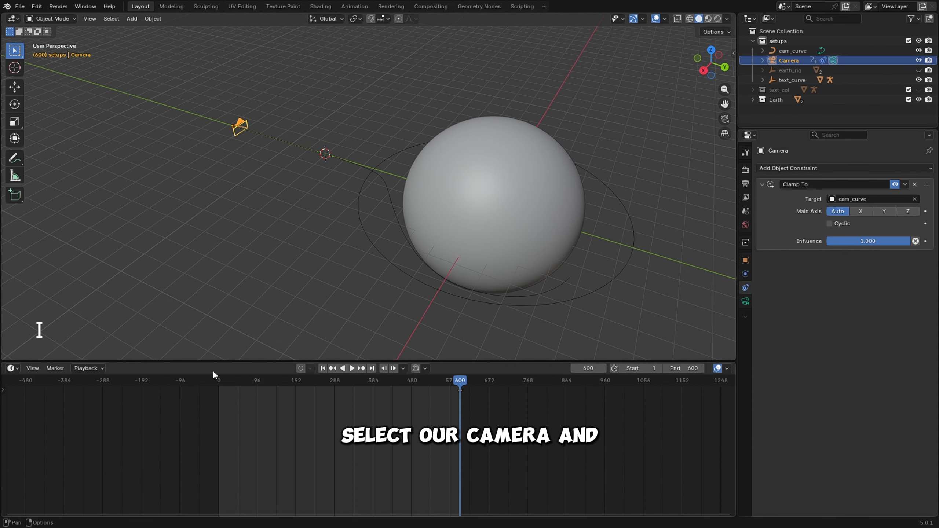
left_click(322, 368)
key("g")
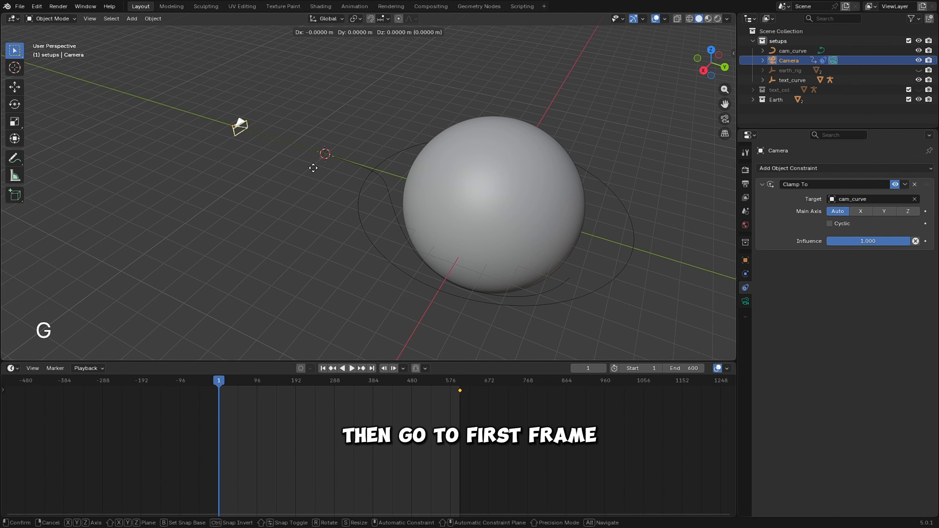
left_click(689, 323)
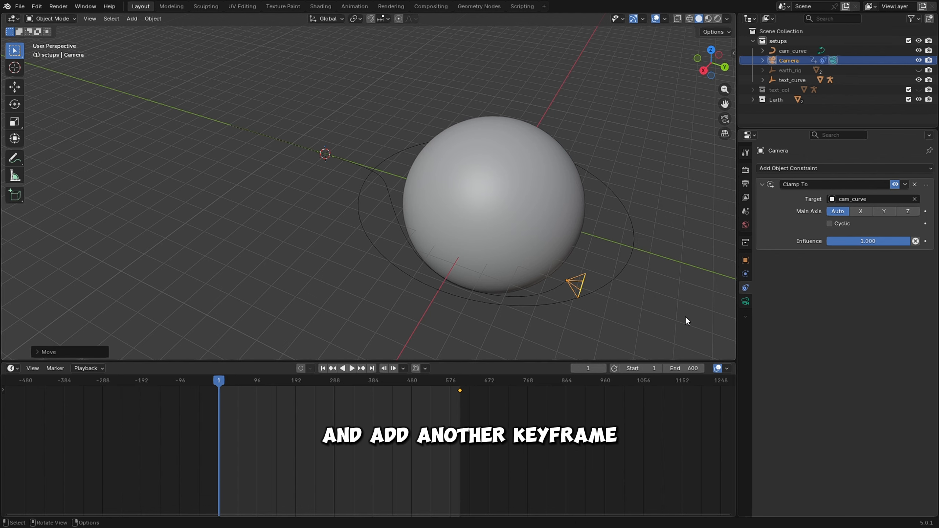
left_click(358, 381)
Step: Add a Plain Axes empty and move it near the camera
key("shift+a")
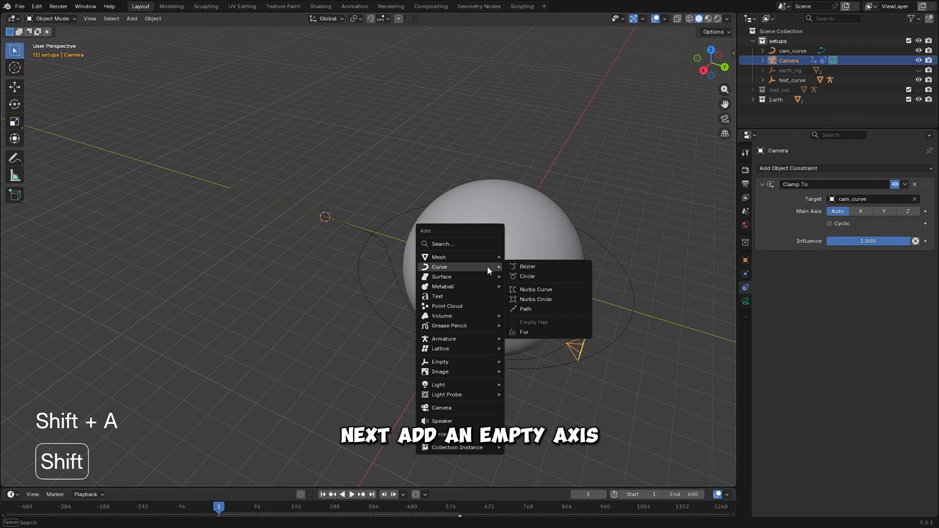
mouse_move(495, 363)
left_click(527, 366)
key("g")
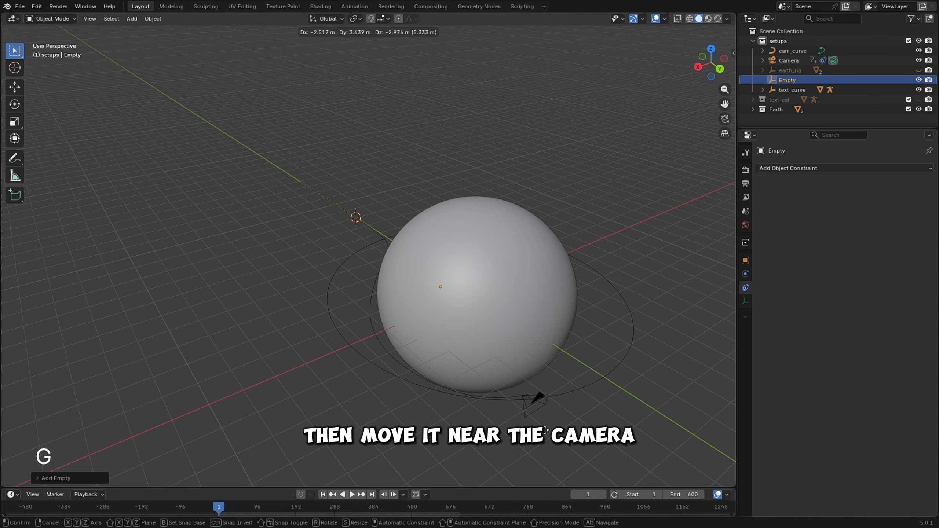
left_click(602, 487)
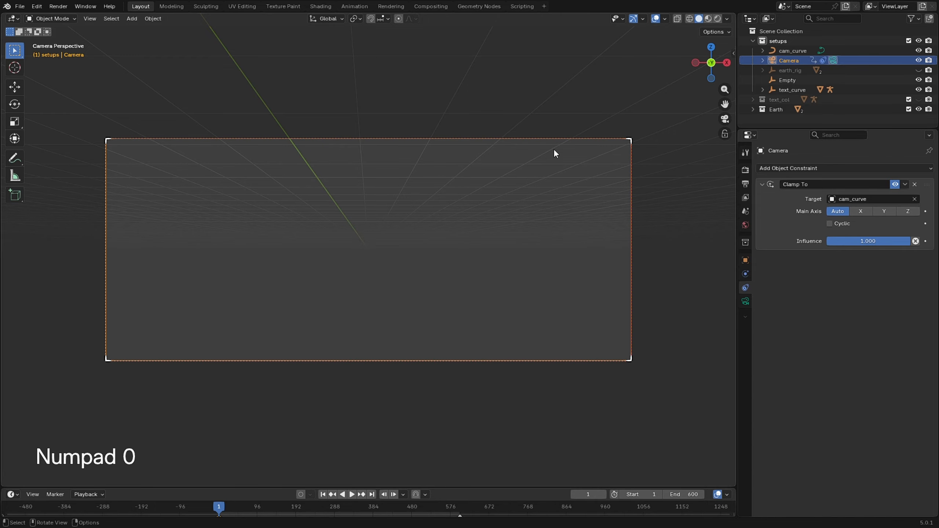
Step: Add a Damped Track constraint to the camera with the Empty as target and -Z as track axis
left_click(829, 166)
left_click(815, 202)
left_click(846, 272)
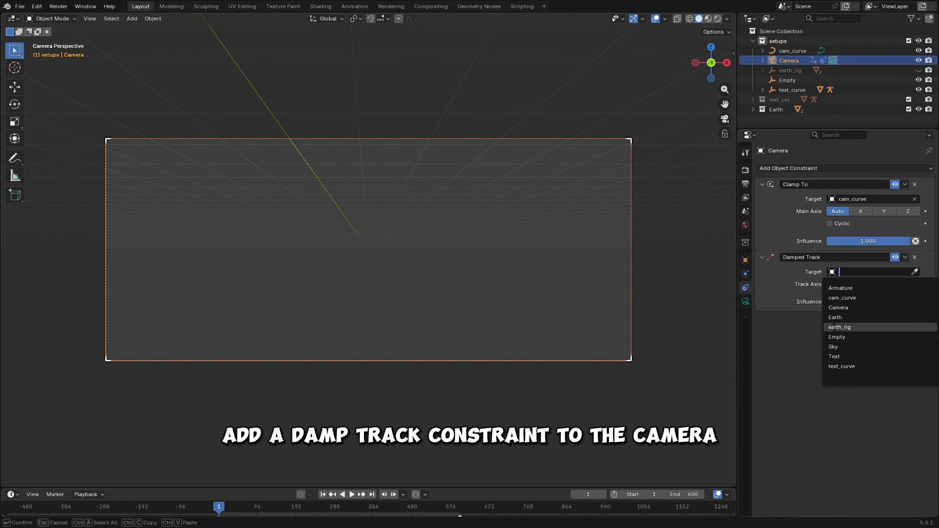
left_click(833, 336)
left_click(865, 284)
key("KP_0")
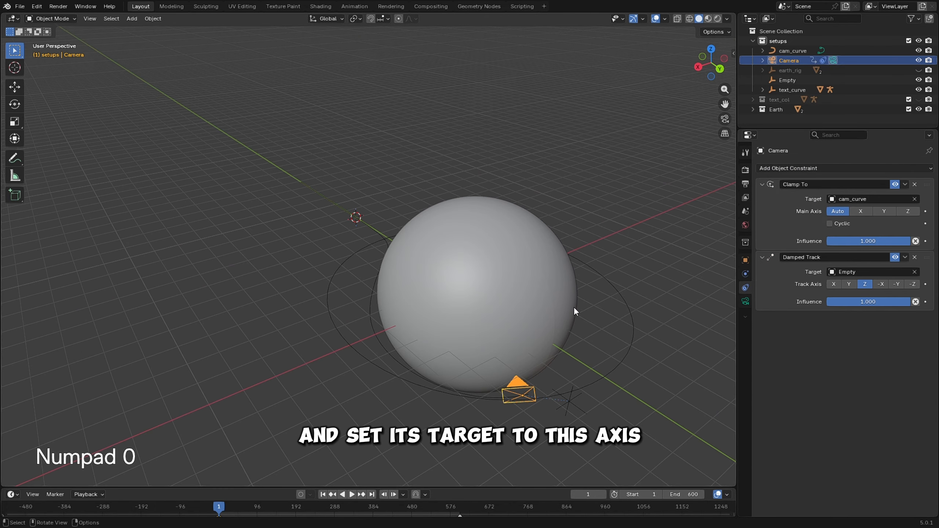
middle_click_drag(574, 306, 571, 459)
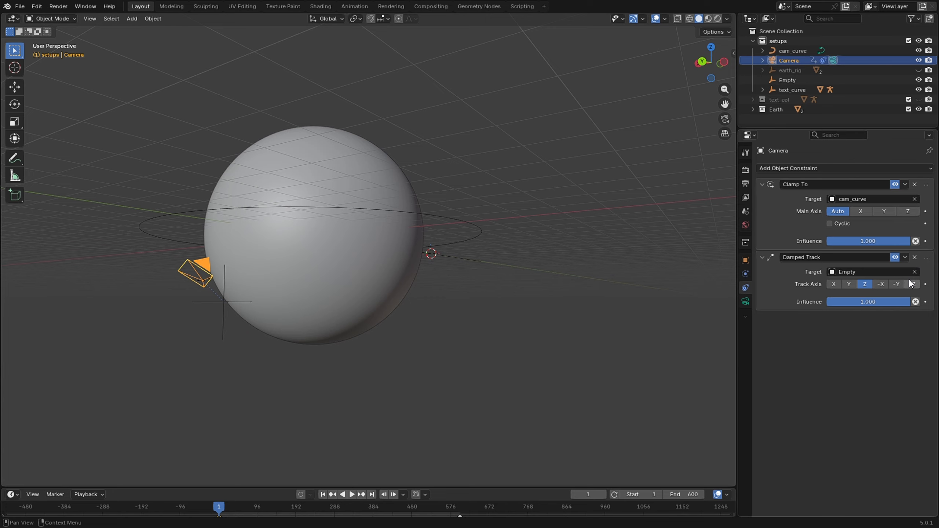
left_click(912, 284)
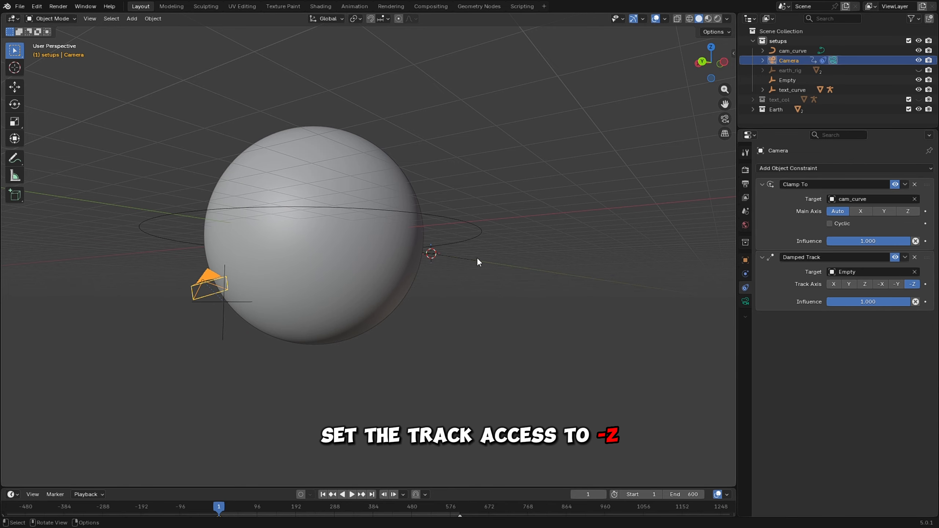
Step: Rotate the camera and reposition the Empty in camera view at frame 1 to compose the opening shot above the Earth
middle_click_drag(477, 258, 291, 273)
scroll(292, 273, "up", 2)
key("KP_0")
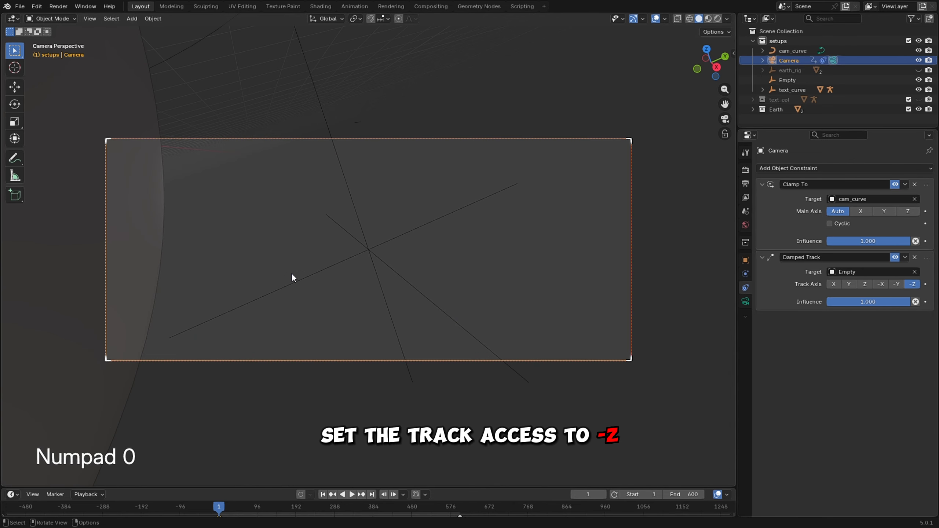
key("r")
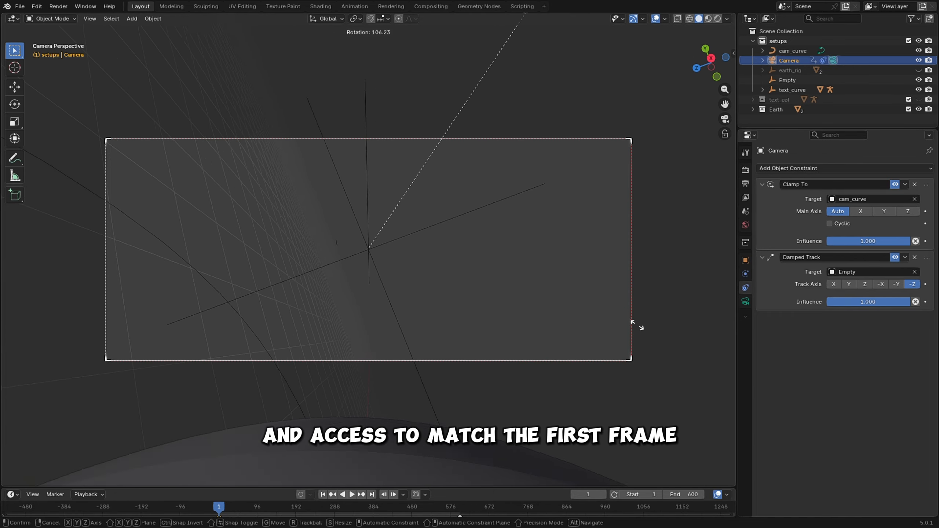
left_click(731, 424)
left_click(385, 255)
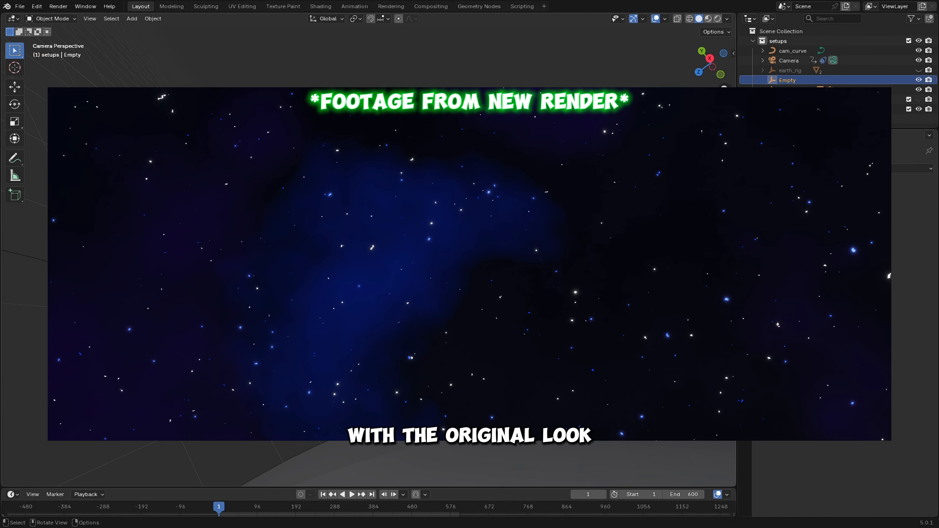
key("g")
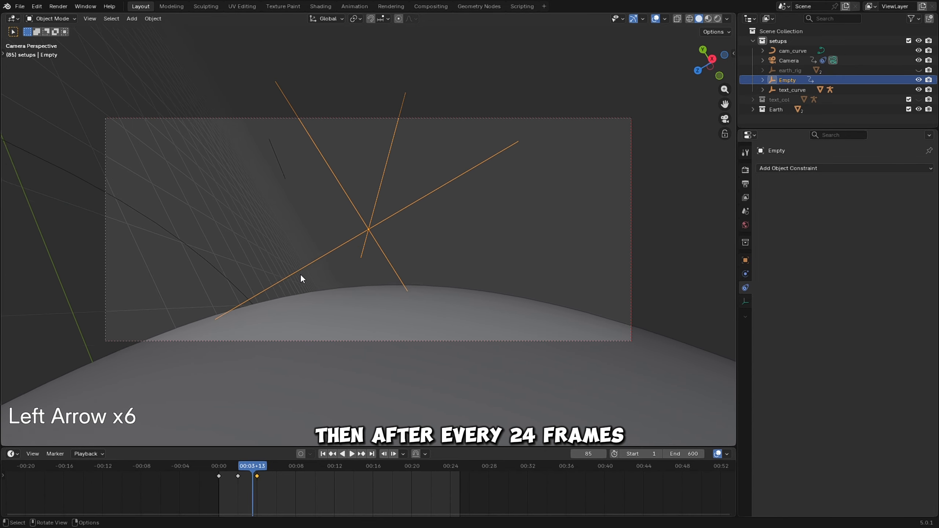
Step: Scrub back to frame 0 and forward past the third Empty keyframe to check the camera's framing of the Earth
key("Left")
key("Left")
key("Left")
key("Left")
key("Left")
key("Left")
key("Left")
key("Left")
key("Left")
key("Left")
key("Left")
key("Left")
key("Left")
key("Left")
key("Left")
key("Left")
key("Left")
key("Left")
key("Left")
key("Left")
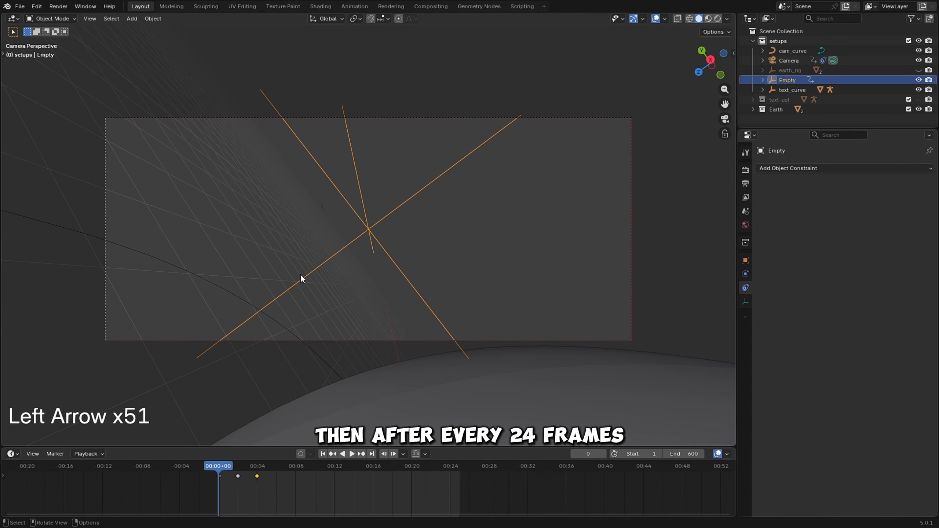
key("Right")
key("Right")
key("Right")
key("Right")
key("Right")
key("Right")
key("Right")
key("Right")
key("Right")
key("Right")
key("Right")
key("Right")
key("Right")
key("Right")
key("Right")
key("Right")
key("Right")
key("Right")
key("Right")
key("Right")
key("Right")
key("Right")
key("Right")
key("Right")
key("Right")
key("Right")
key("Right")
key("Right")
key("Right")
key("Right")
key("Right")
key("Right")
key("Right")
key("Right")
key("Right")
key("Right")
key("Right")
key("Right")
key("Right")
key("Right")
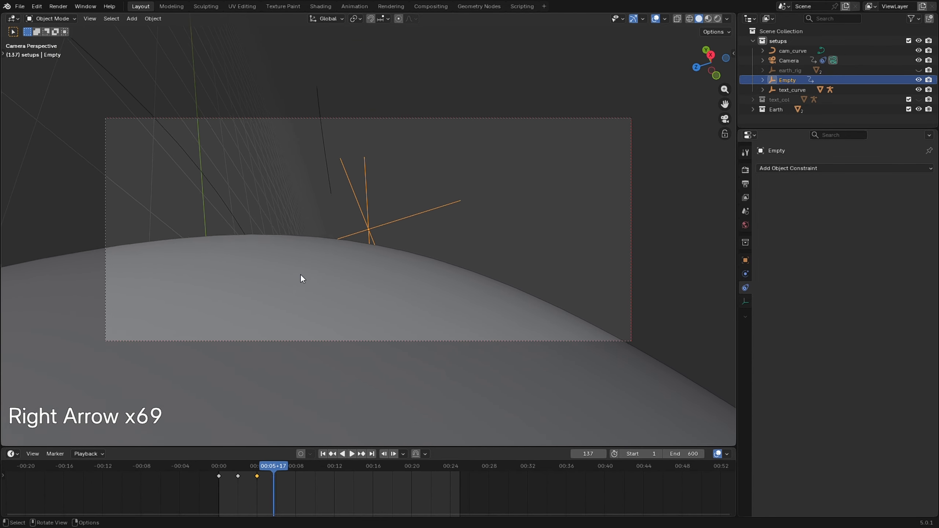
Step: At frame 144, move the Empty to match the earlier framing of the Earth and keyframe it
key("Left")
key("Left")
key("Left")
key("Left")
key("Left")
key("Left")
key("Left")
key("Left")
key("Left")
key("Left")
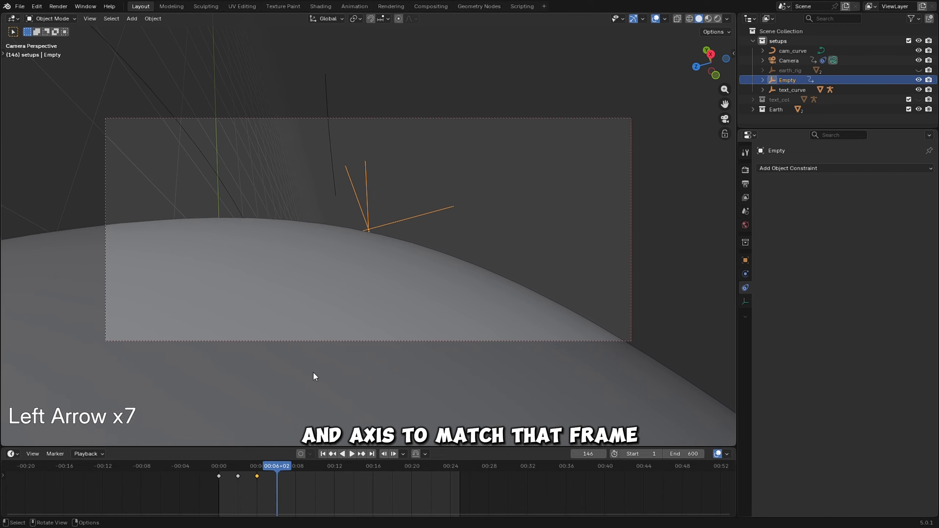
key("g")
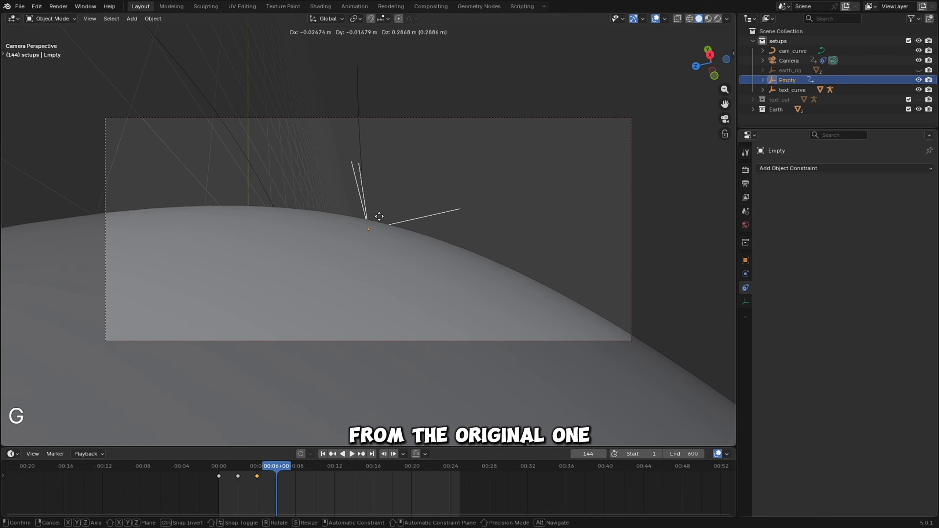
left_click(361, 210)
Step: Step through the frames around the frame 144 keyframe to examine how the Earth shifts in the camera view
key("Right")
key("Right")
key("Right")
key("Right")
key("Right")
key("Right")
key("Right")
key("Right")
key("Right")
key("Right")
key("Right")
key("Right")
key("Right")
key("Right")
key("Right")
key("Right")
key("Right")
key("Right")
key("Right")
key("Right")
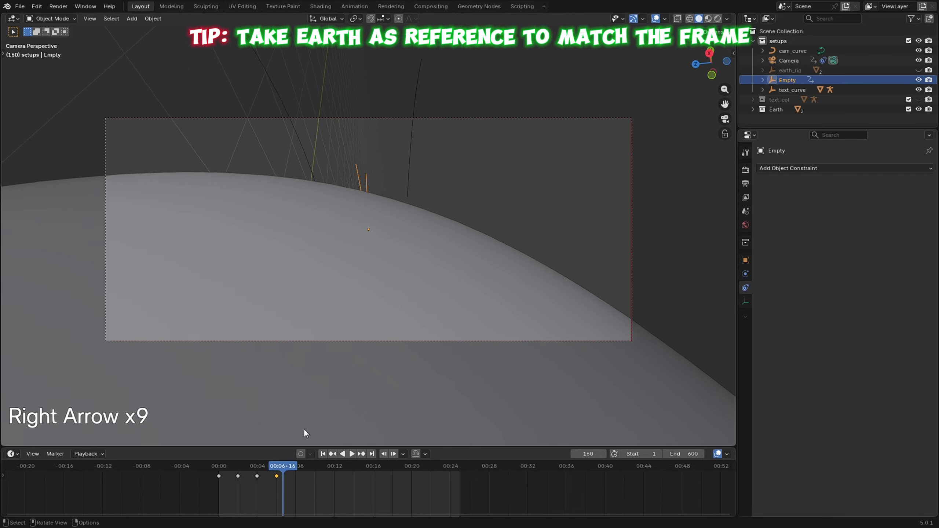
key("Left")
key("Left")
key("Left")
key("Left")
key("Left")
key("Left")
key("Left")
Step: At frame 192, reposition the Empty and rotate the camera to match the Earth's framing, and keyframe the Empty
key("g")
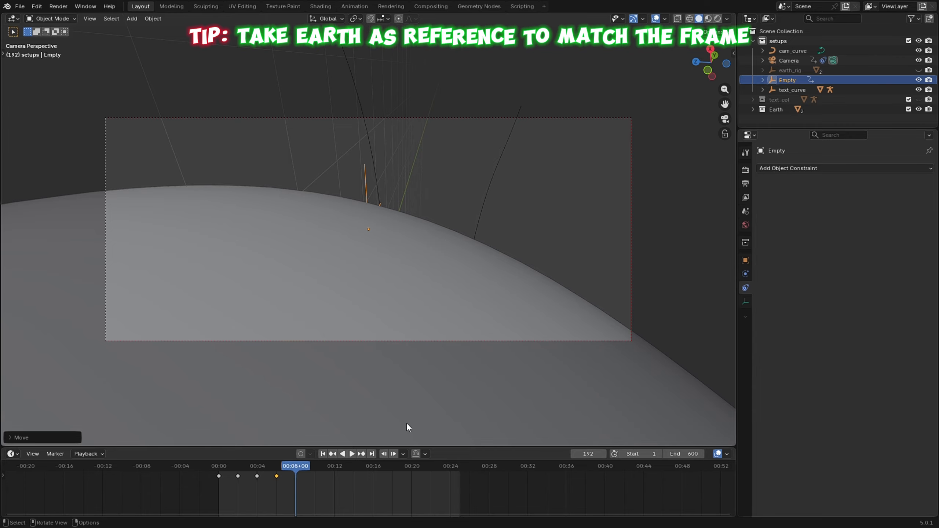
left_click(332, 342)
key("r")
left_click(237, 414)
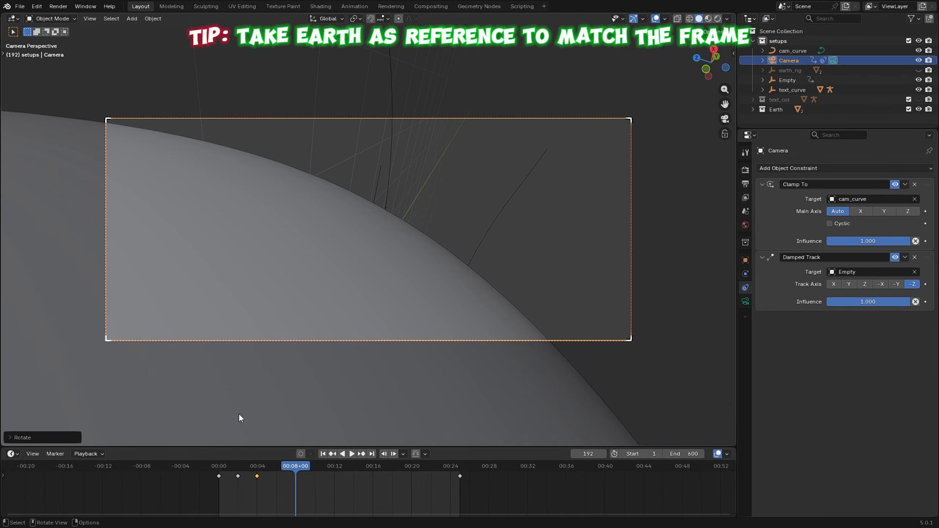
left_click(380, 186)
key("g")
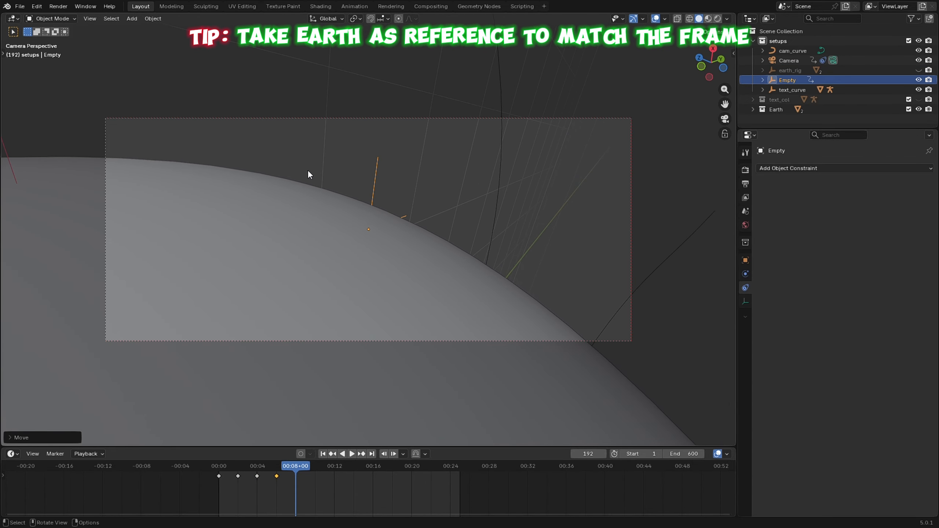
left_click(341, 120)
key("r")
left_click(270, 168)
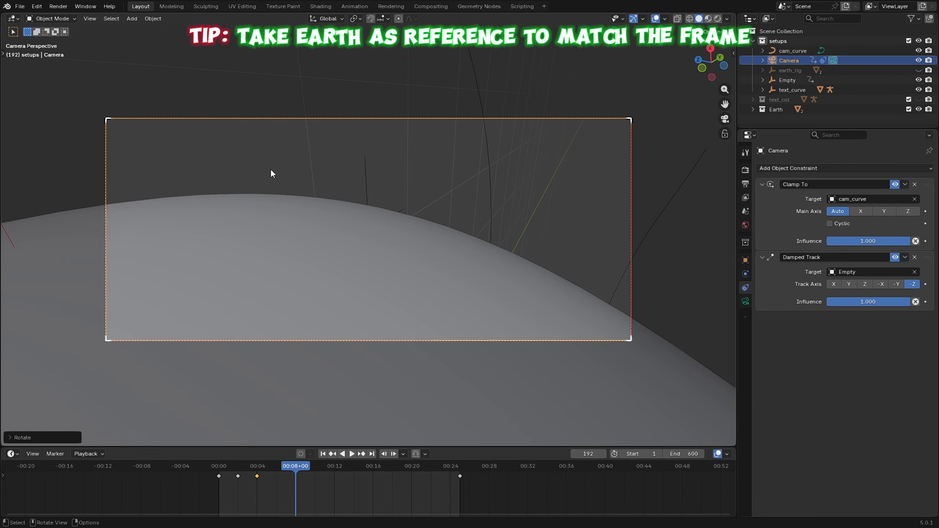
left_click(365, 172)
key("i")
Step: Scrub back to about frame 42 and forward again to review the camera motion across the Empty's keyframes
key("Left")
key("Left")
key("Left")
key("Left")
key("Left")
key("Left")
key("Left")
key("Left")
key("Left")
key("Left")
key("Left")
key("Left")
key("Left")
key("Left")
key("Left")
key("Left")
key("Left")
key("Left")
key("Left")
key("Left")
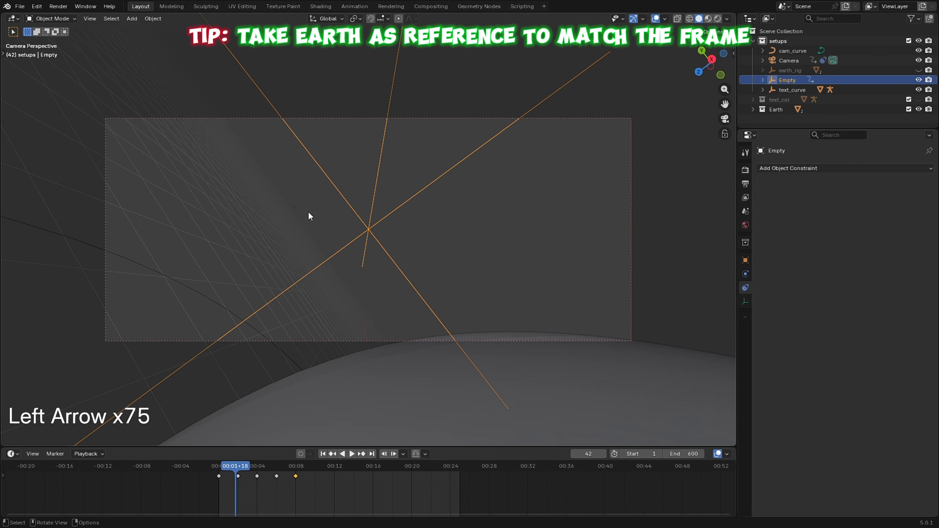
key("Right")
key("Right")
key("Right")
key("Right")
key("Right")
key("Right")
key("Right")
key("Right")
key("Right")
key("Right")
key("Right")
key("Right")
key("Right")
key("Right")
key("Right")
key("Right")
key("Right")
key("Right")
key("Right")
key("Right")
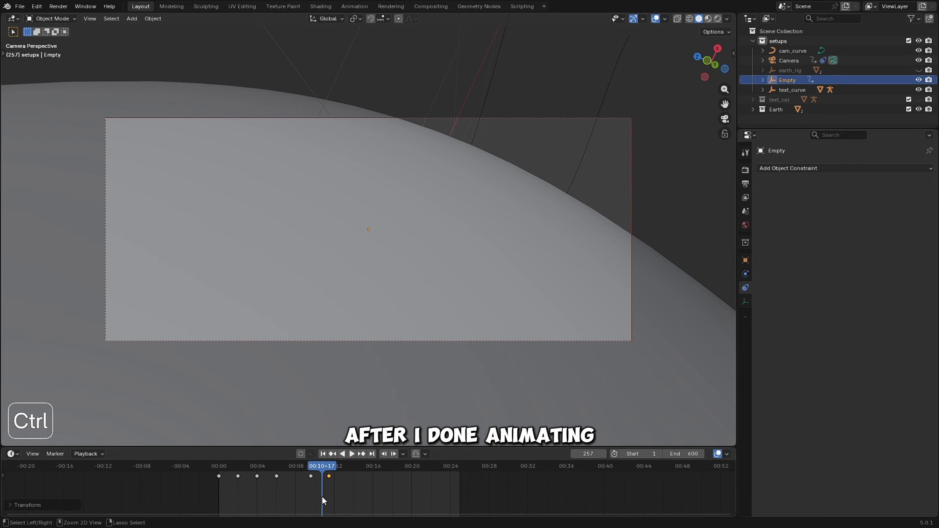
Step: Undo the last changes to the Empty's animation after frame 192
key("ctrl+z")
key("ctrl+z")
key("ctrl+z")
key("ctrl+z")
key("ctrl+z")
key("ctrl+z")
Step: Step back and forth around frame 191 and play the timeline to review the camera animation over the Earth
key("Right")
key("Right")
key("Right")
key("Right")
key("Right")
key("Right")
key("Right")
key("Right")
key("Right")
key("Right")
key("Right")
key("Right")
key("Right")
key("Left")
key("Left")
key("Left")
key("Left")
key("Left")
key("Left")
key("Left")
key("Left")
key("Left")
key("Left")
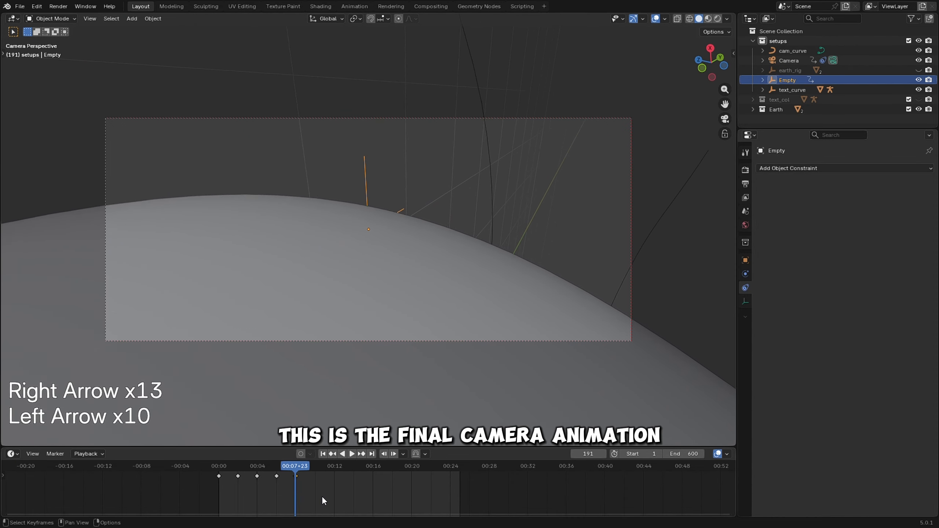
key("Left")
key("Right")
key("Right")
key("Right")
key("Right")
key("Left")
key("space")
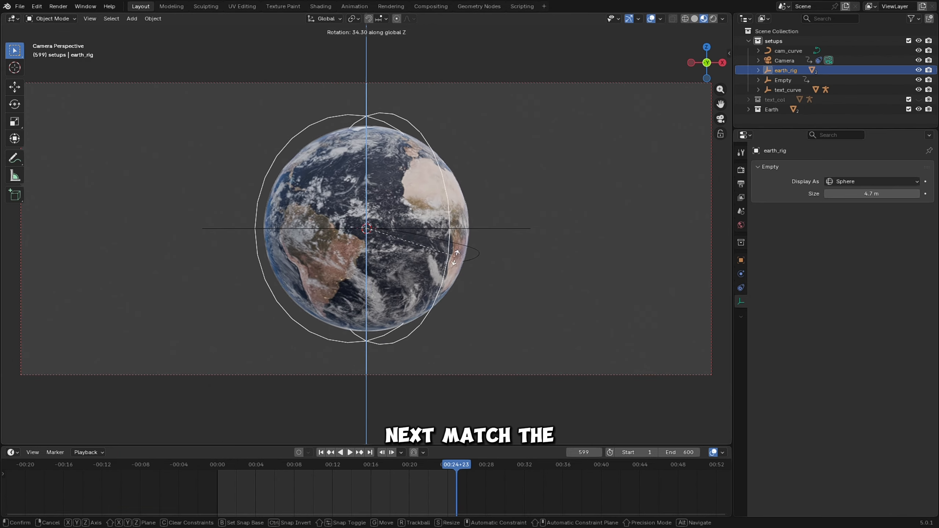
Step: At frame 599, rotate earth_rig about the global Z axis to bring South America closer to the centre of the camera view
left_click(472, 249)
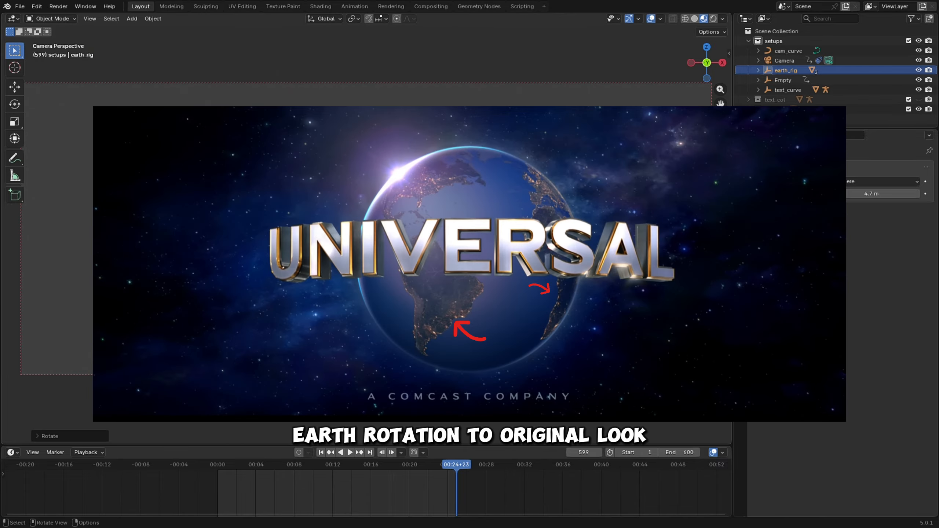
key("r")
key("z")
left_click(366, 411)
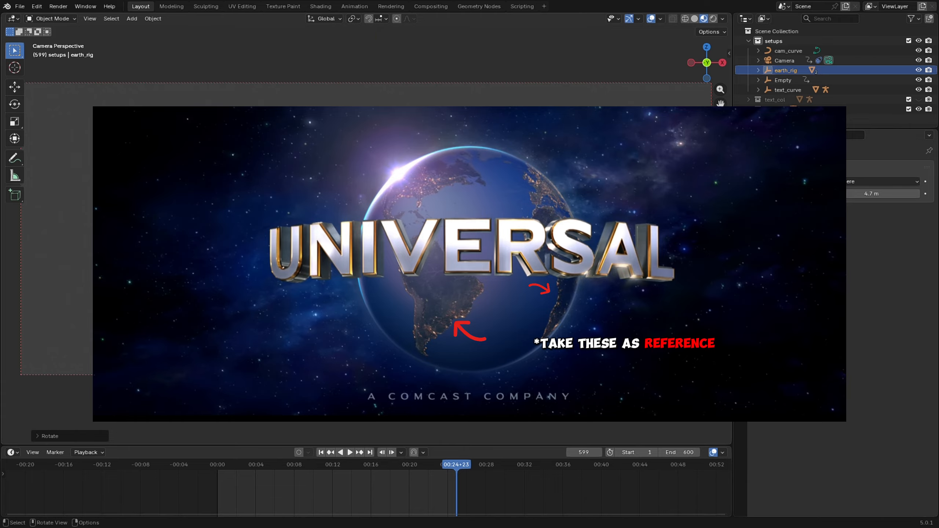
key("g")
key("r")
key("x")
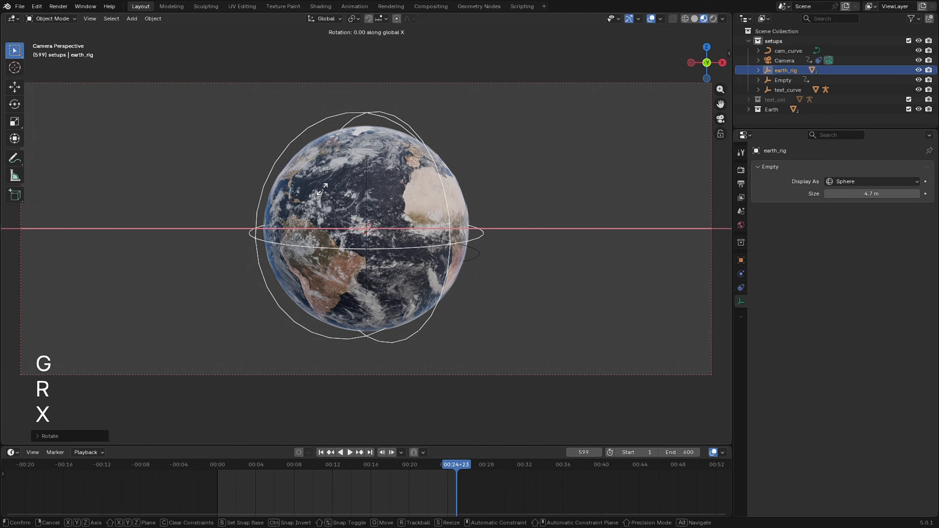
key("z")
left_click(321, 185)
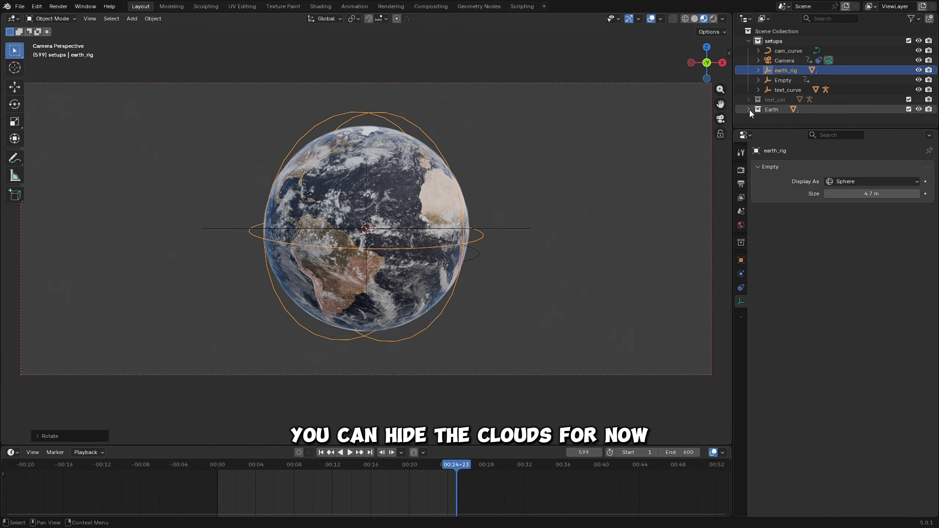
Step: Expand the Earth collection and its Earth object, and hide the Sky clouds in the viewport
left_click_drag(779, 127, 773, 179)
left_click(758, 120)
left_click(919, 139)
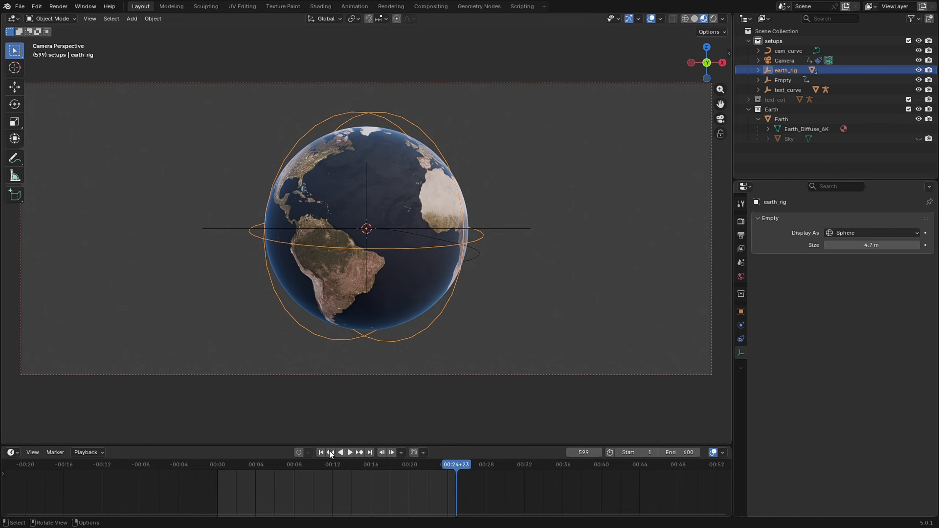
Step: Rotate earth_rig a little further about global Z so the continents match the Universal logo reference
key("r")
key("z")
left_click(358, 262)
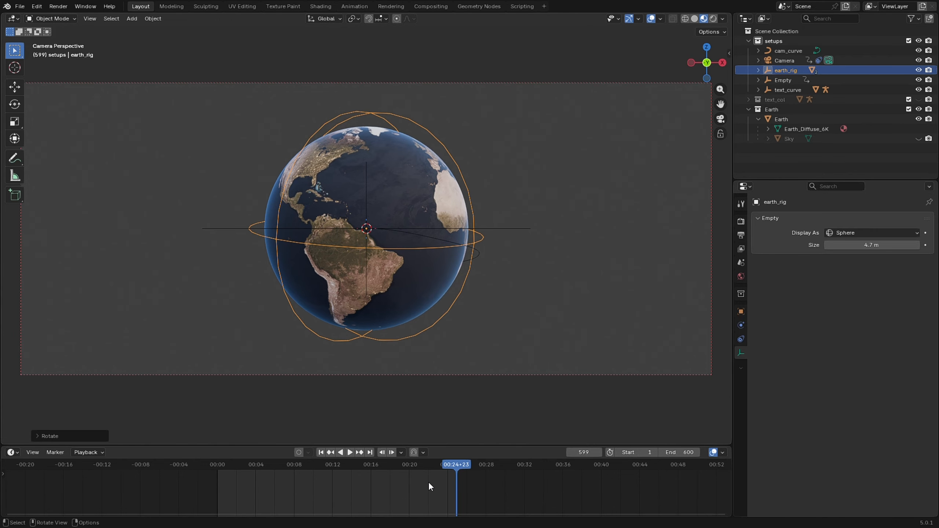
Step: Move to frame 96 and rotate earth_rig to a different orientation for the Earth's spin animation
left_click_drag(437, 467, 421, 469)
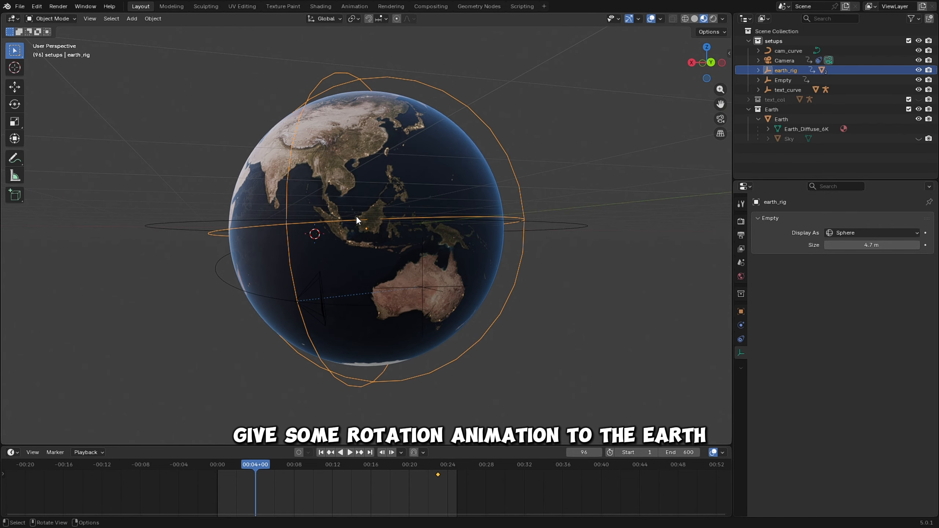
middle_click_drag(356, 216, 315, 230)
key("r")
left_click(313, 247)
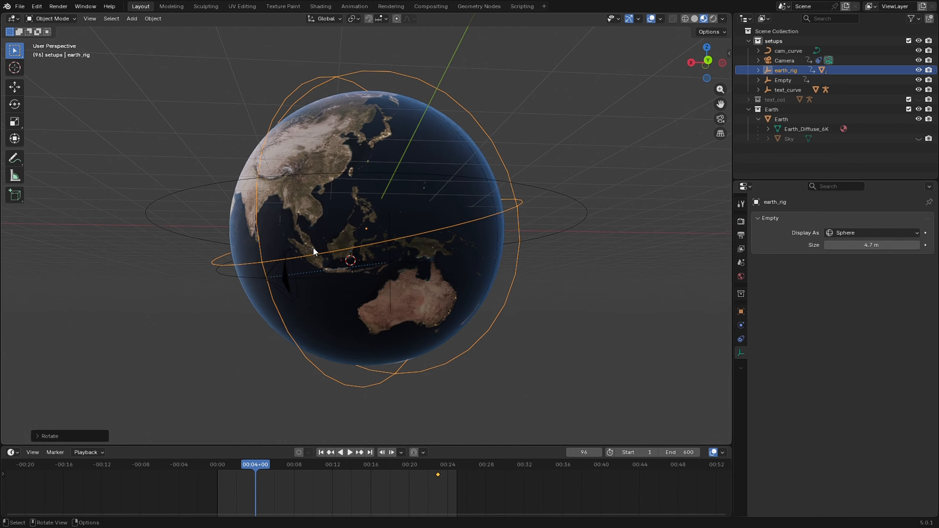
Step: Play and scrub the timeline through the camera to review the Earth's rotation behind the RENDERBUCKS text
key("KP_0")
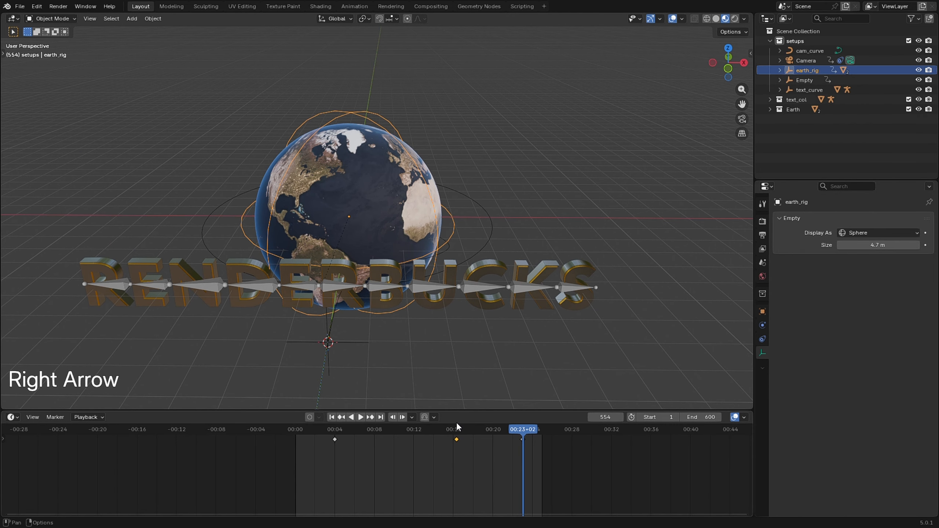
key("space")
key("space")
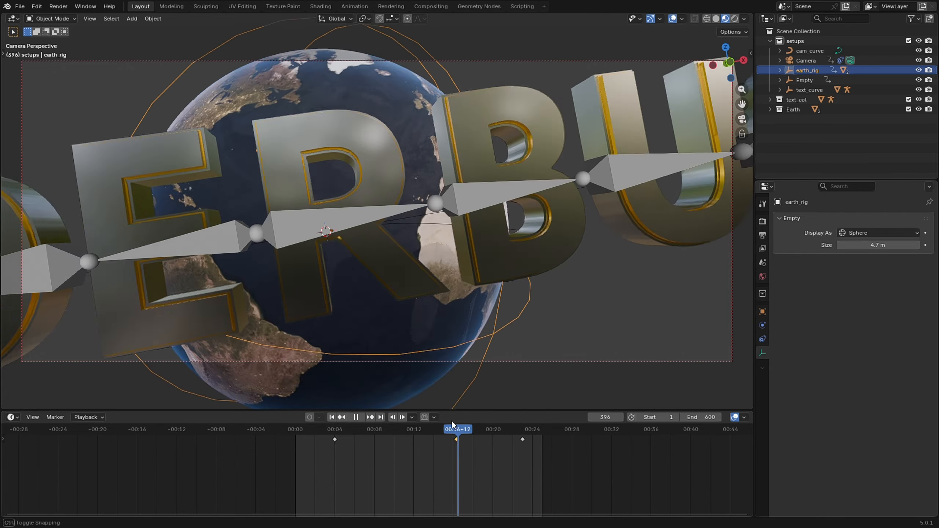
left_click_drag(452, 422, 540, 379)
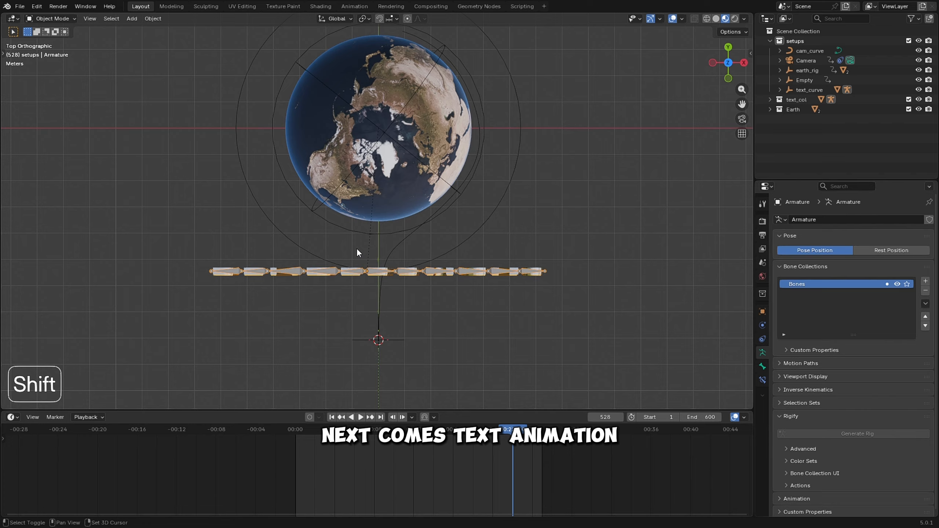
Step: Put the text armature in Pose Mode at frame 528 and rotate its right-half bones about Z to curl around the Earth
scroll(343, 259, "up", 2)
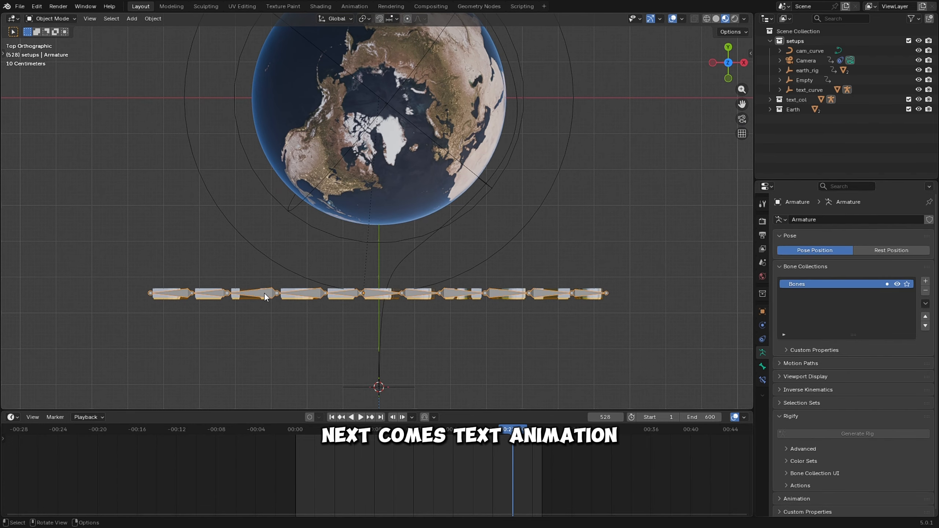
left_click(51, 19)
left_click(75, 46)
left_click(414, 293)
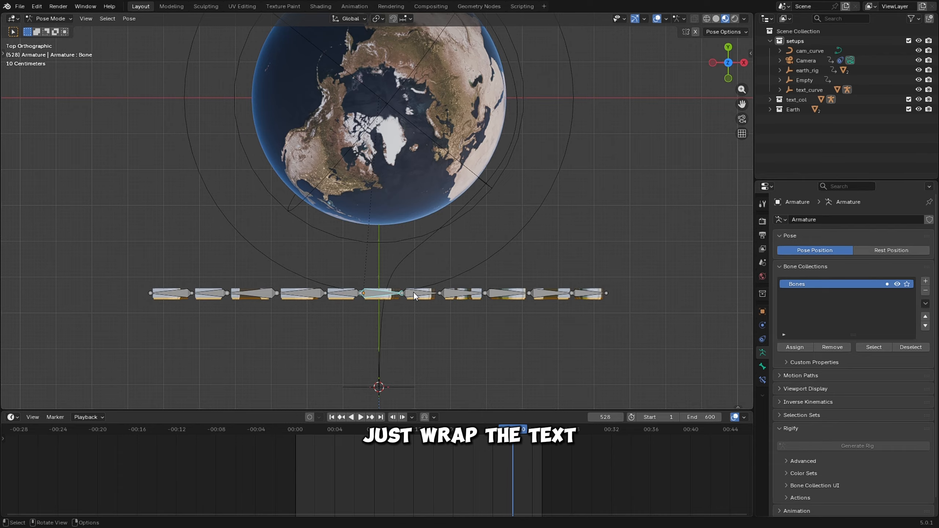
key("r")
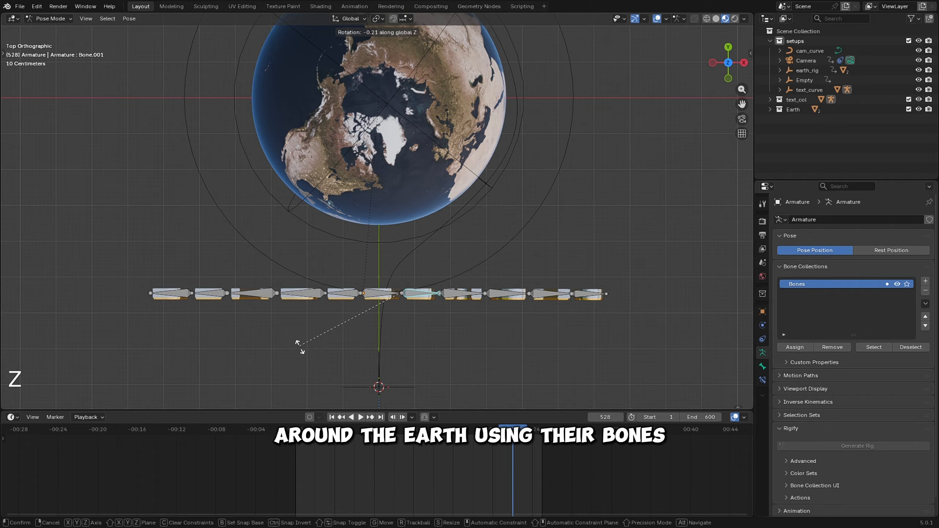
left_click(314, 361)
left_click(456, 283)
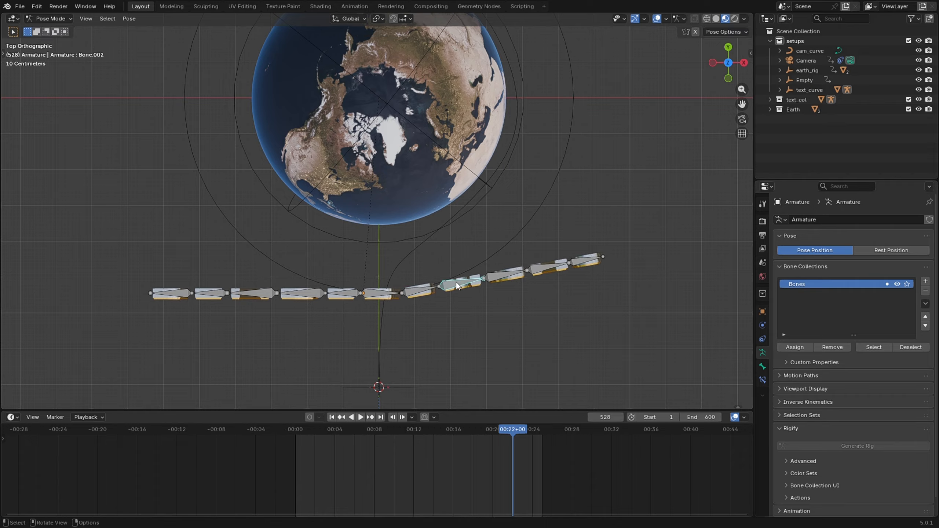
key("z")
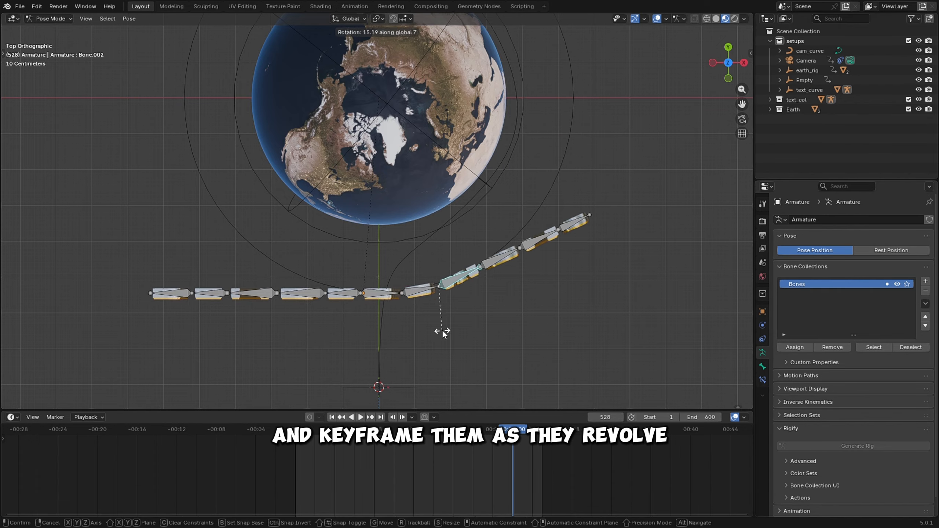
Step: Rotate the left-half bones one after another so the start of the text also wraps around the Earth
key("r")
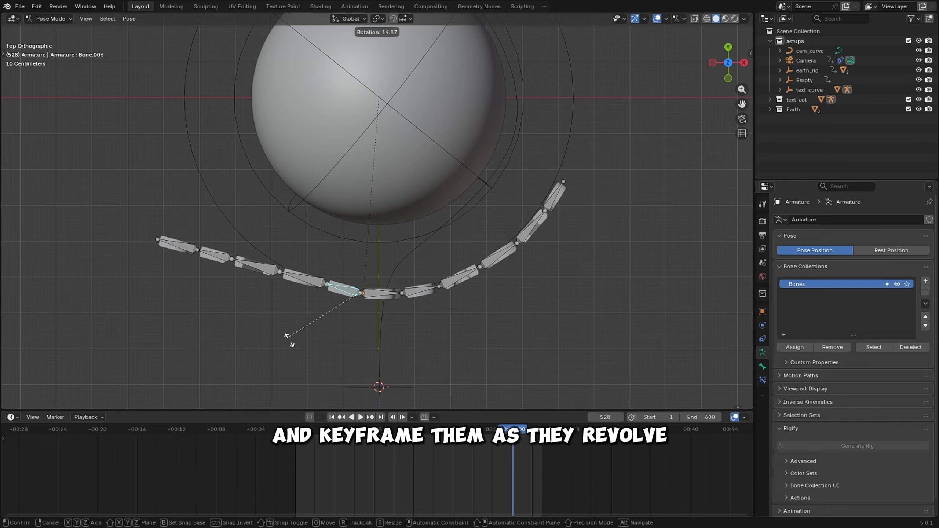
left_click(289, 341)
left_click(300, 277)
key("r")
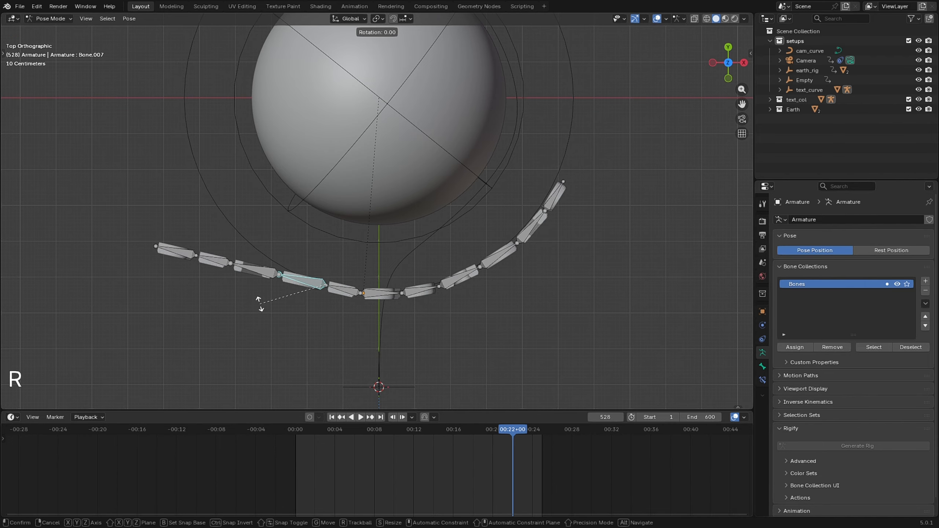
left_click(257, 288)
left_click(263, 253)
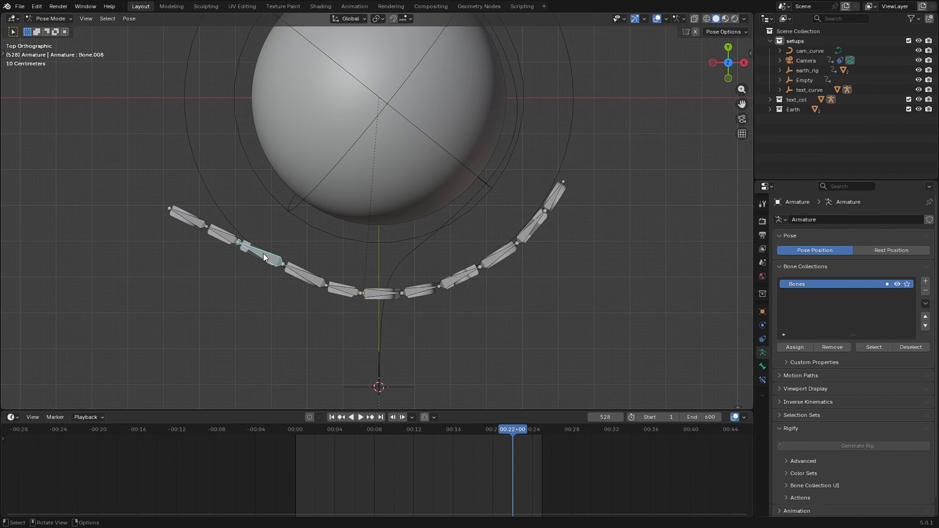
left_click(198, 263)
left_click(224, 222)
key("r")
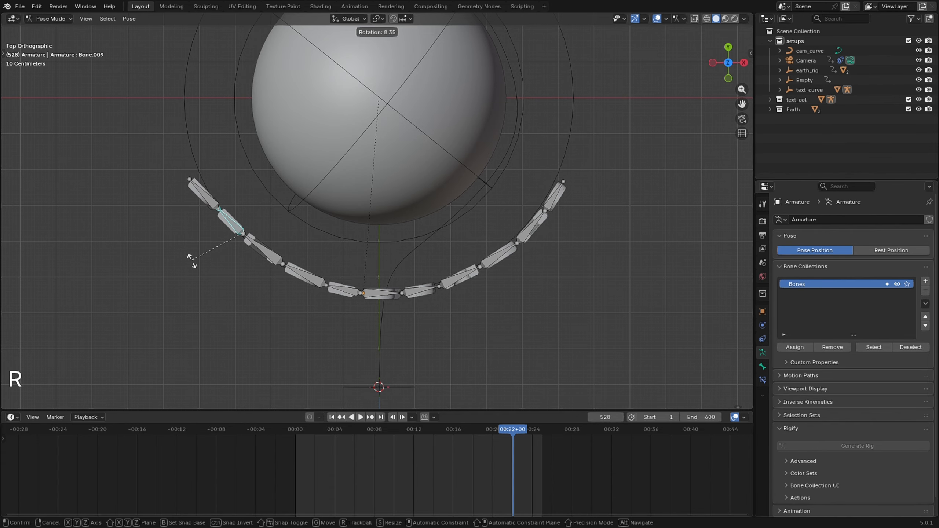
left_click(192, 255)
left_click(203, 200)
key("r")
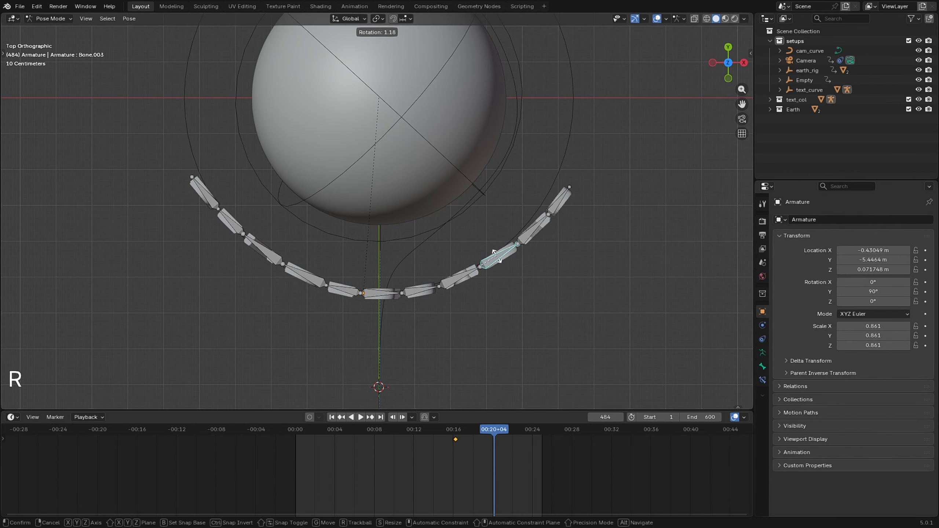
Step: At frame 484, try to unroll the text by rotating the centre bone and the bone beside it
key("Escape")
left_click(371, 293)
key("r")
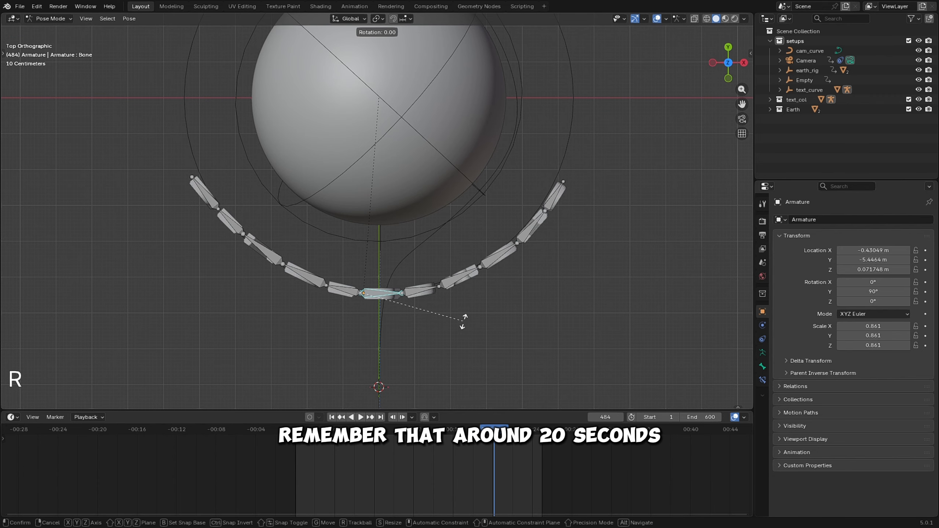
left_click(465, 328)
left_click(462, 333)
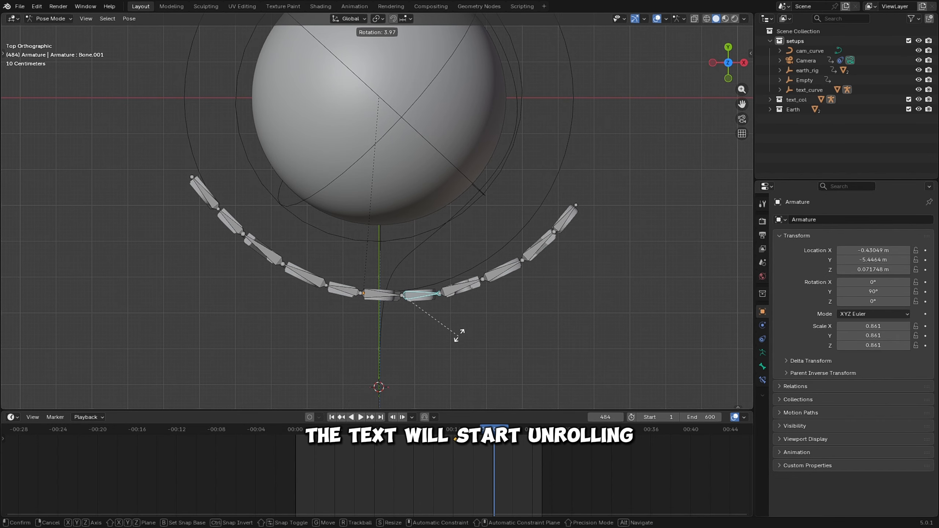
Step: Step back and forth through the frames around 380 to examine the curled bone pose near its keyframe
key("Left")
key("Left")
key("Left")
key("Left")
key("Left")
key("Left")
key("Left")
key("Left")
key("Left")
key("Left")
key("Left")
key("Left")
key("Left")
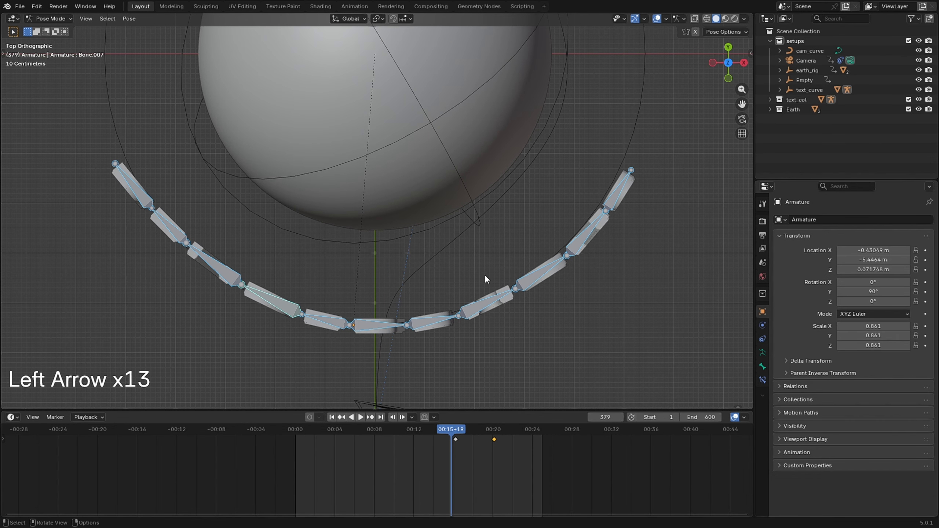
key("Right")
key("Right")
key("Right")
key("Right")
key("Right")
key("Right")
key("Right")
key("Right")
key("Right")
key("Right")
key("Right")
key("Right")
key("Right")
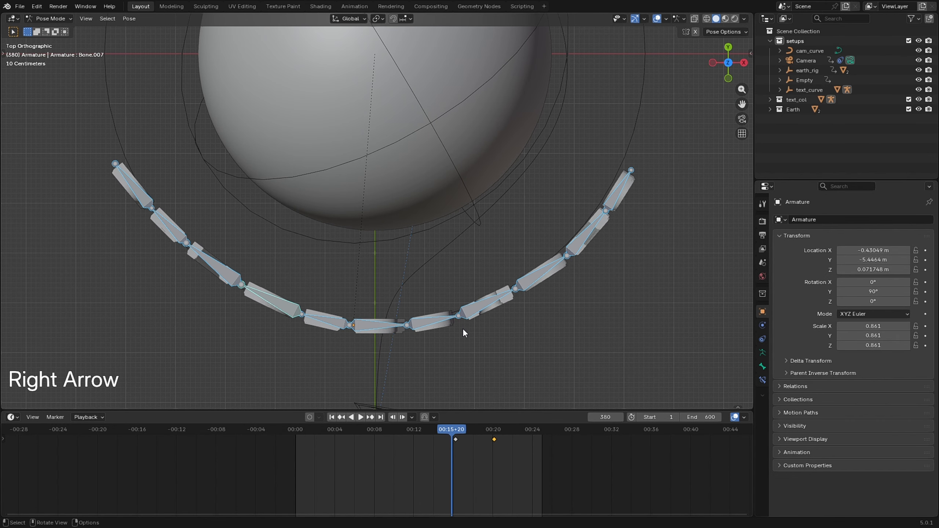
Step: View the curled text through the camera and play on to frame 530 to check its framing
key("KP_0")
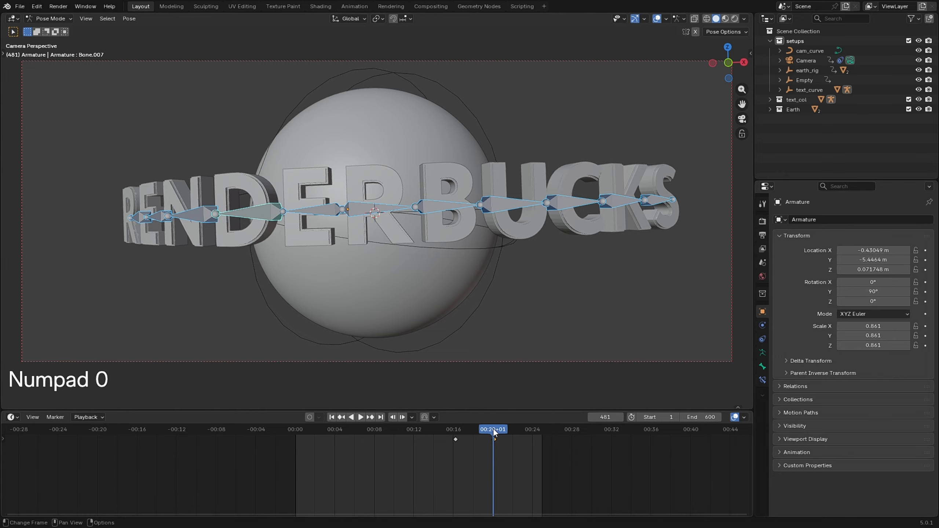
key("space")
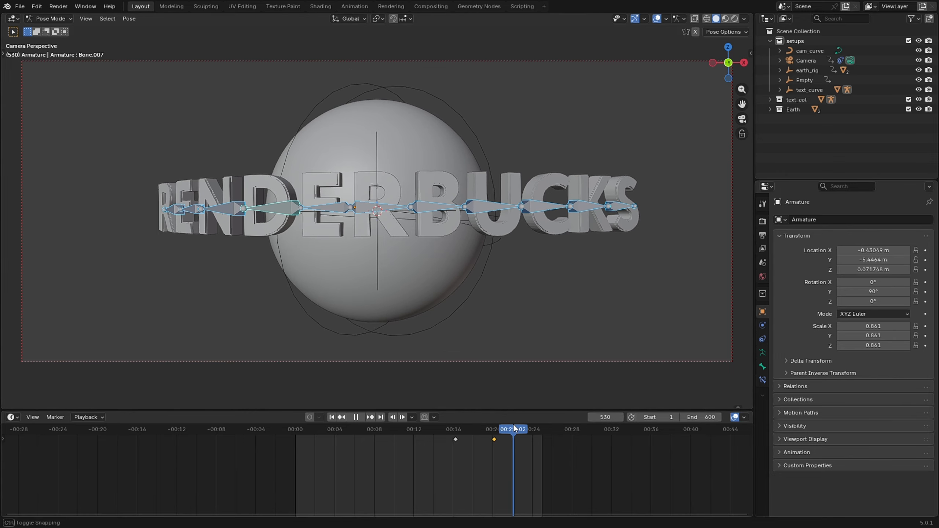
key("KP_0")
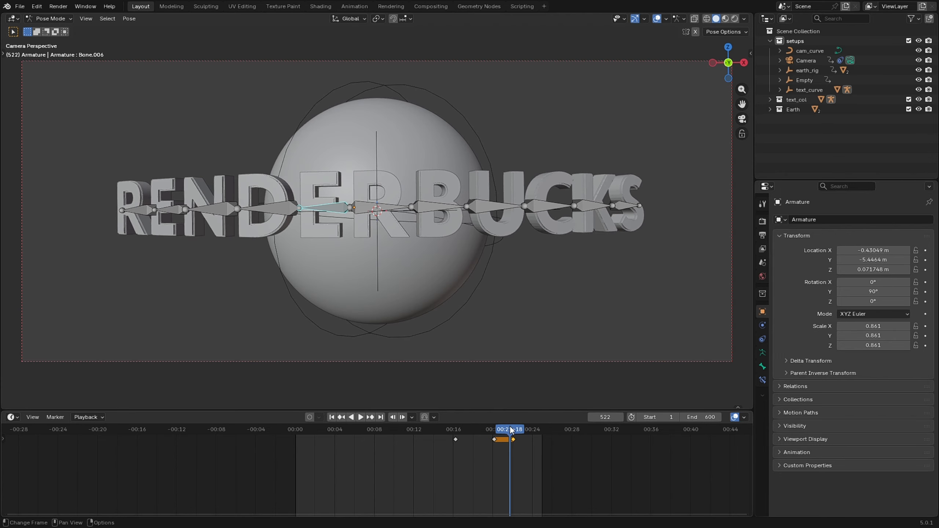
Step: At frame 530, rotate Bone.009 near the text's start about 4.2° around global Z for a subtle arc, and toggle the viewport overlays
key("Right")
key("Right")
key("Right")
key("Right")
key("Right")
key("Right")
key("Right")
key("Right")
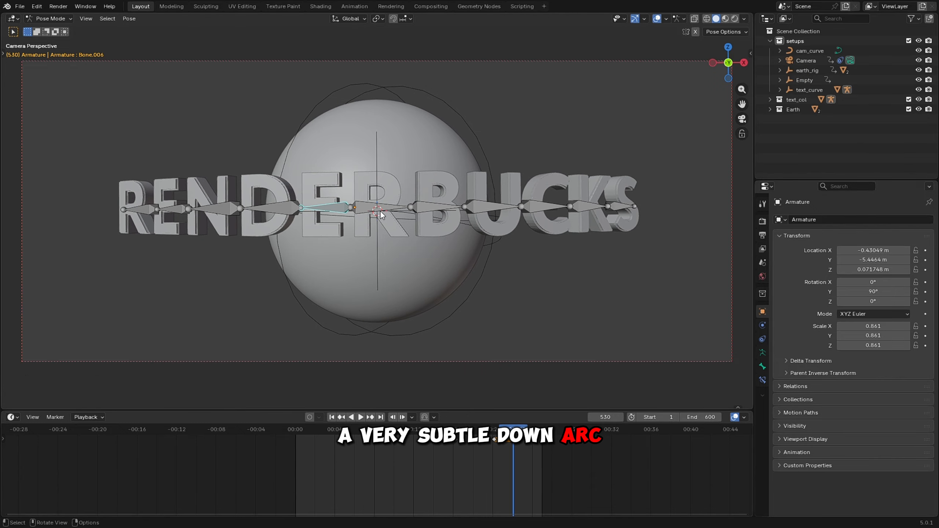
key("Escape")
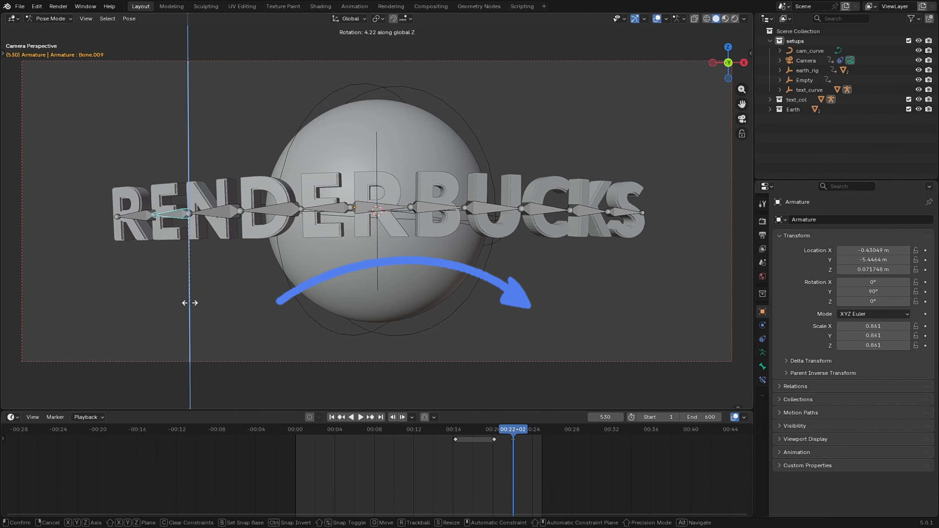
left_click(190, 303)
key("shift+alt+z")
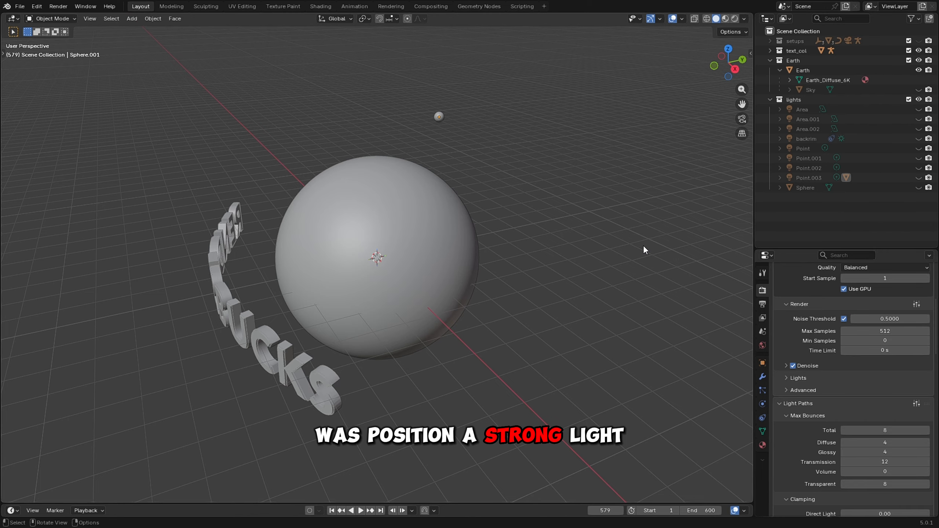
Step: Unhide the backrim light behind the Earth and try moving it to show how the rim glow is placed
left_click(919, 139)
left_click(546, 223)
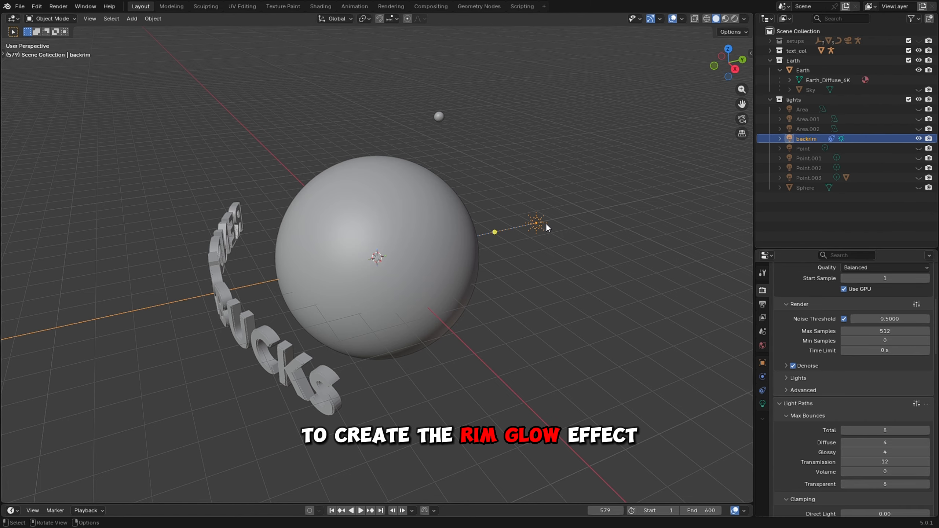
key("g")
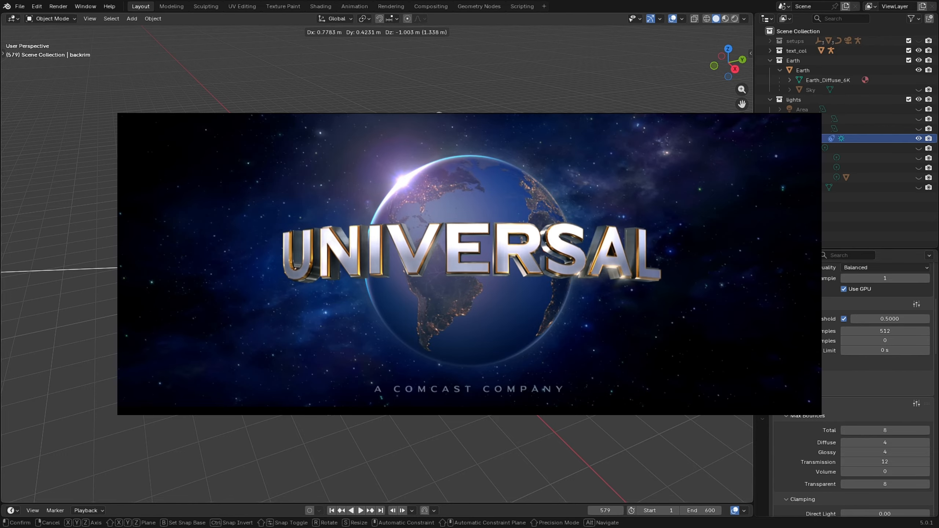
key("Escape")
Step: Unhide the three area lights around the RENDERBUCKS text and select them in turn to check their placement
left_click(220, 248)
key("KP_Decimal")
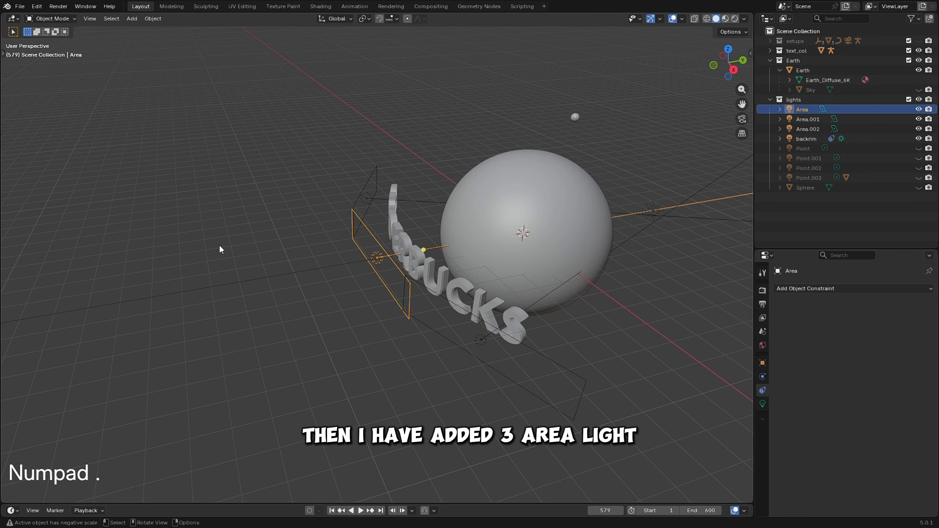
middle_click_drag(220, 245, 187, 245)
left_click(406, 211)
left_click(370, 271)
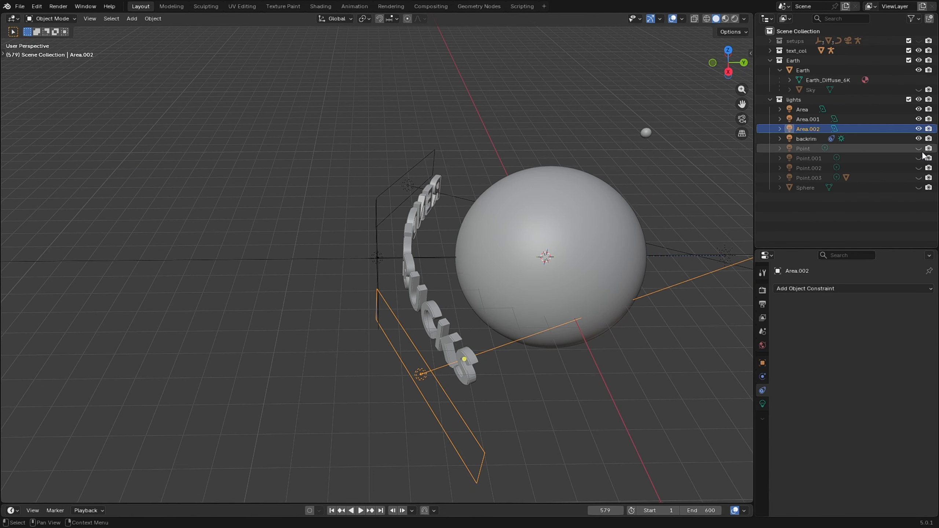
Step: Unhide the point lights Point, Point.001, Point.002 and Point.003 and examine their placement in front of the text
left_click_drag(920, 149, 921, 157)
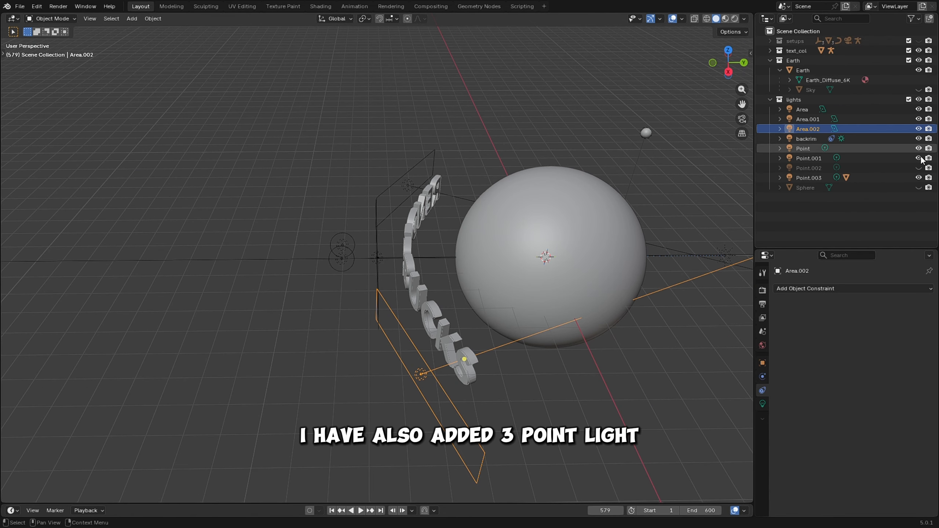
middle_click_drag(280, 351, 342, 338)
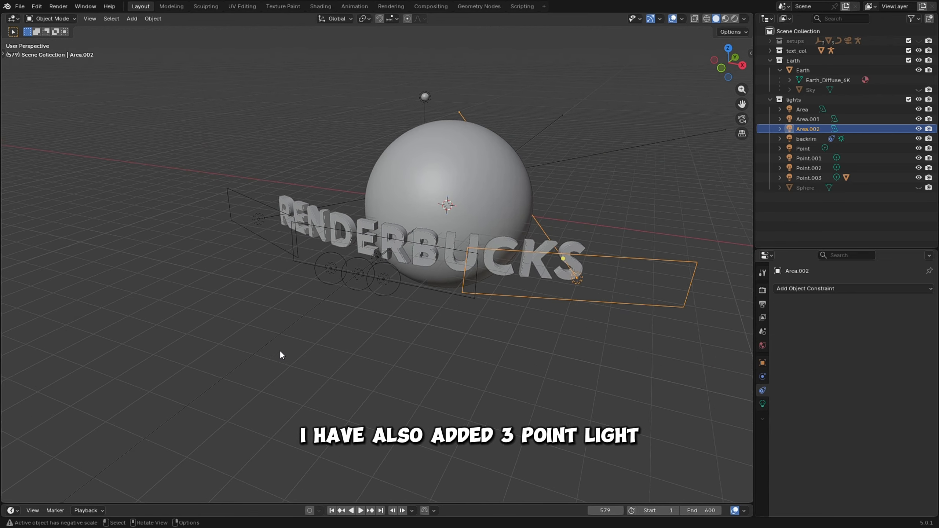
scroll(279, 350, "up", 2)
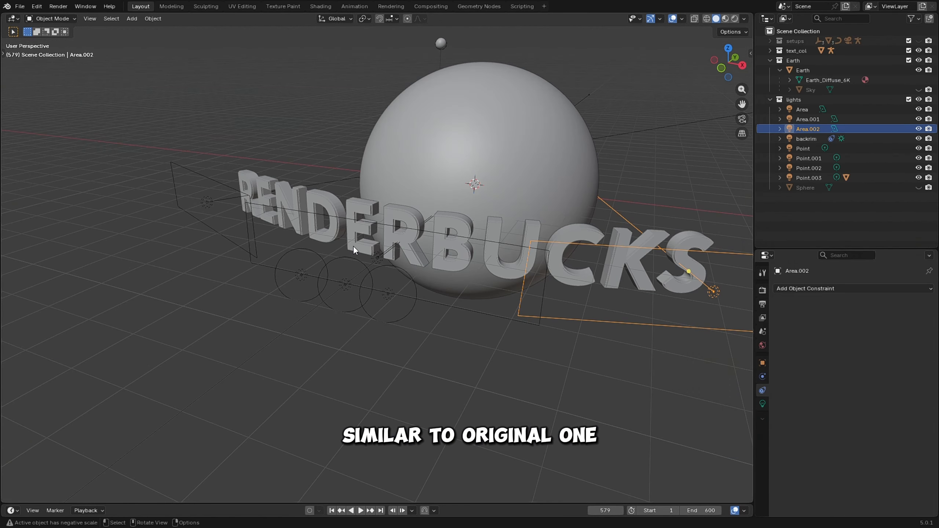
Step: Frame the small sphere Sphere.001 and examine its position relative to the Earth and lights
key("KP_Decimal")
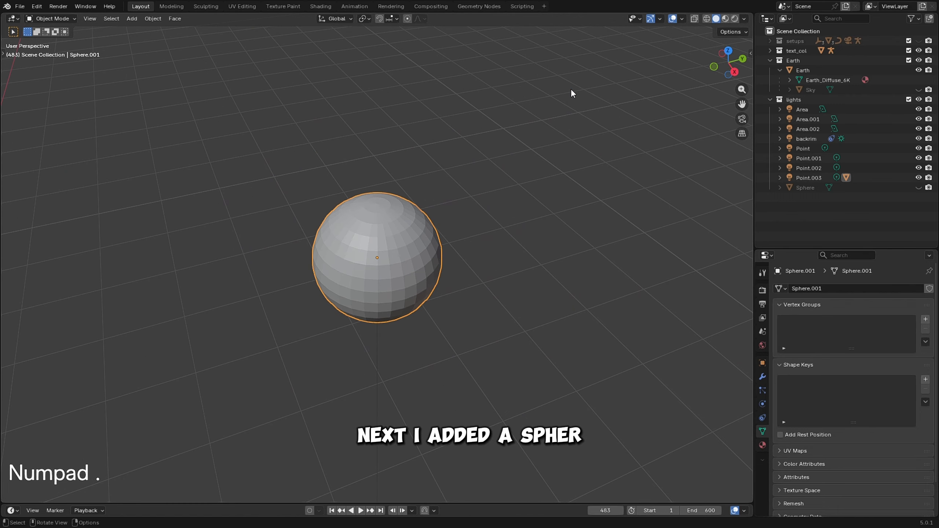
scroll(571, 89, "down", 6)
middle_click_drag(571, 89, 643, 84)
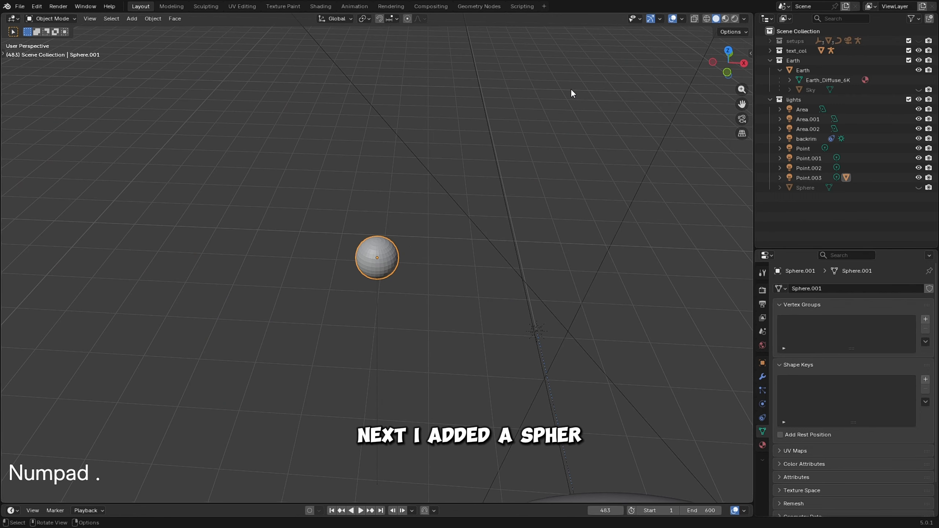
Step: Unhide the large Sphere that encloses the whole scene, select it and frame it in the viewport
left_click(918, 187)
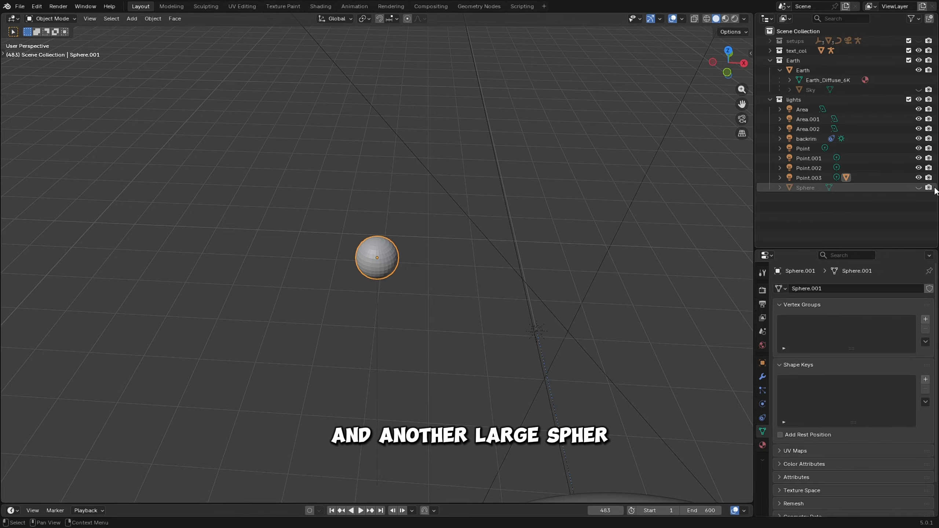
scroll(463, 264, "down", 5)
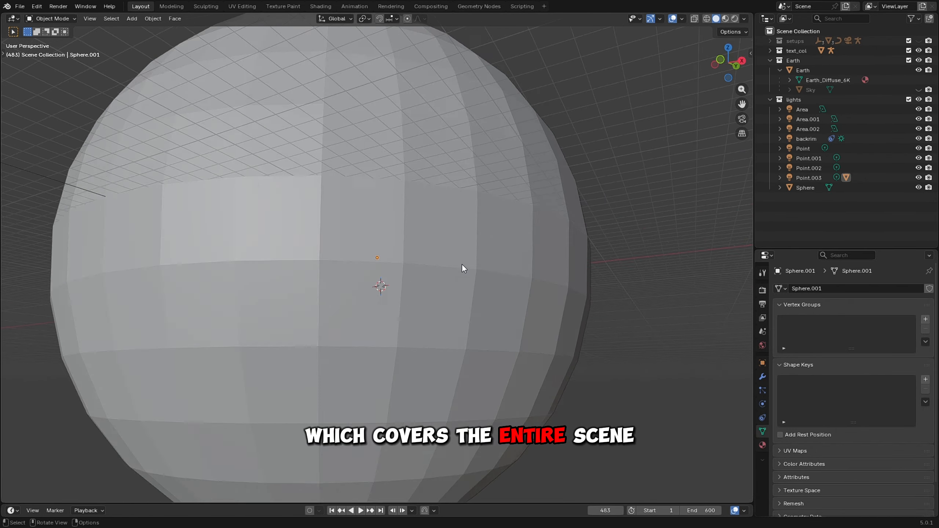
left_click(462, 264)
key("KP_Decimal")
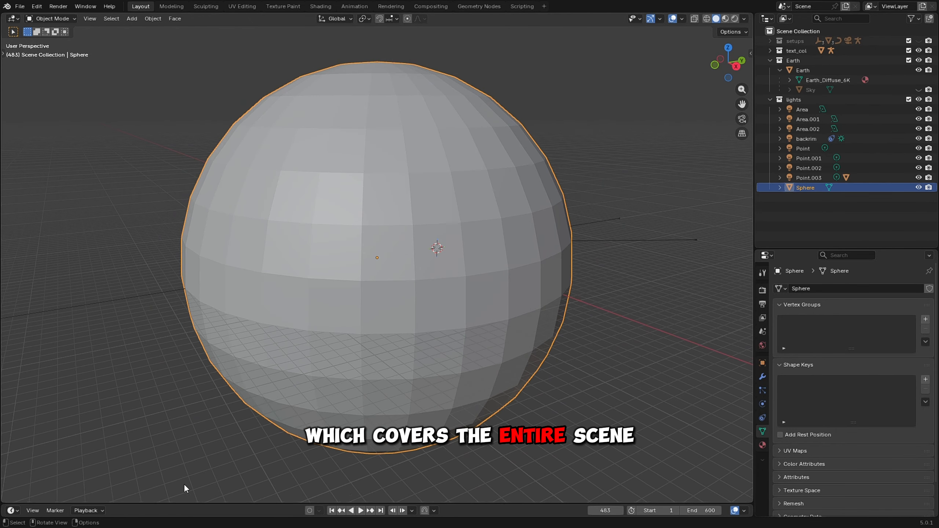
Step: Enlarge the timeline area, turn it into a Shader Editor for the large sphere's volume material, and preview the scene in rendered shading
left_click_drag(185, 503, 66, 319)
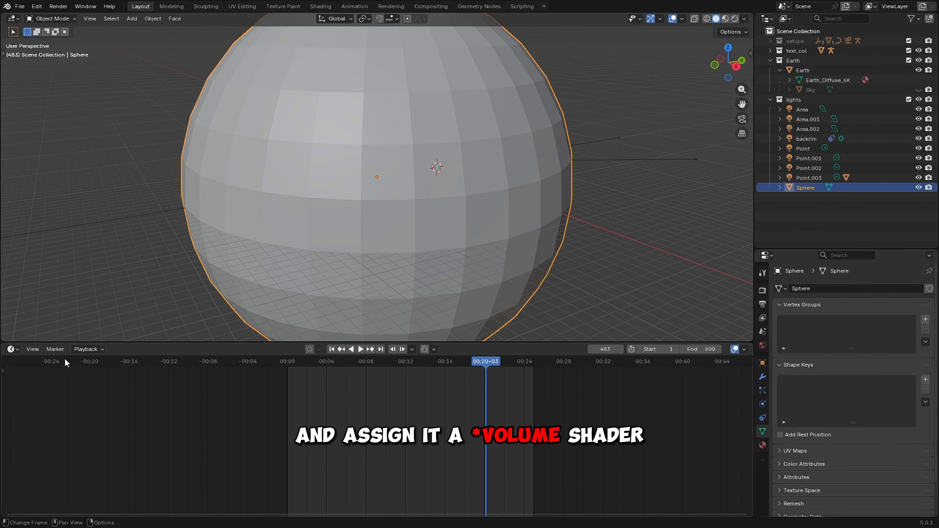
left_click(11, 326)
left_click(31, 422)
left_click(734, 19)
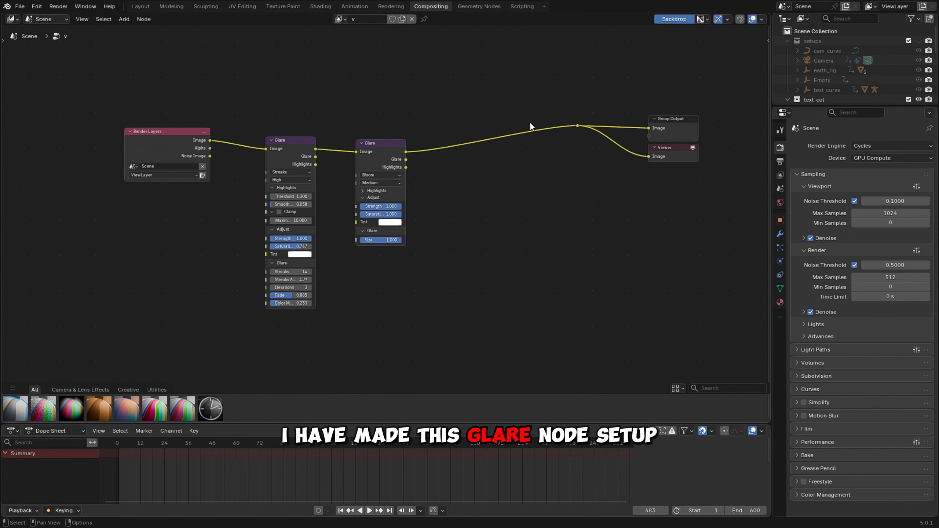
Step: Select all nodes of the compositor's glare setup and scale their layout closer together, to about 0.6
left_click_drag(642, 212, 694, 86)
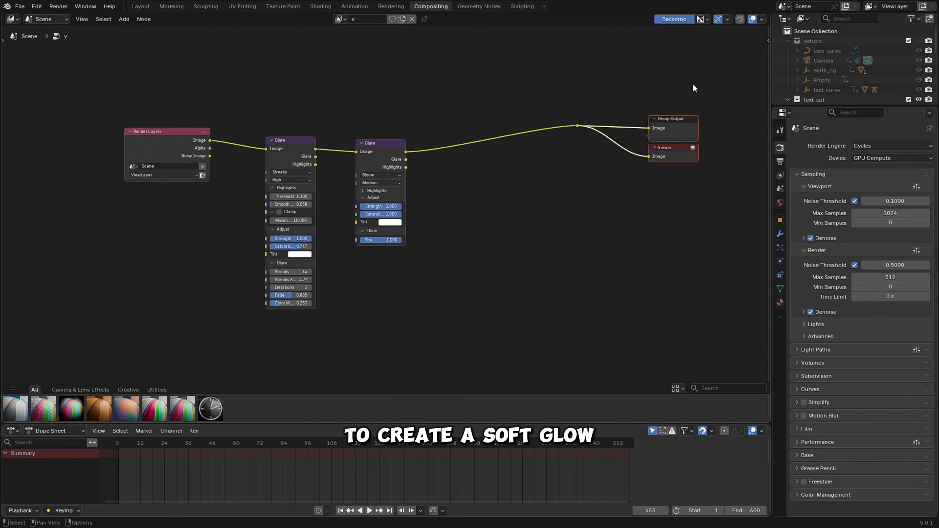
key("a")
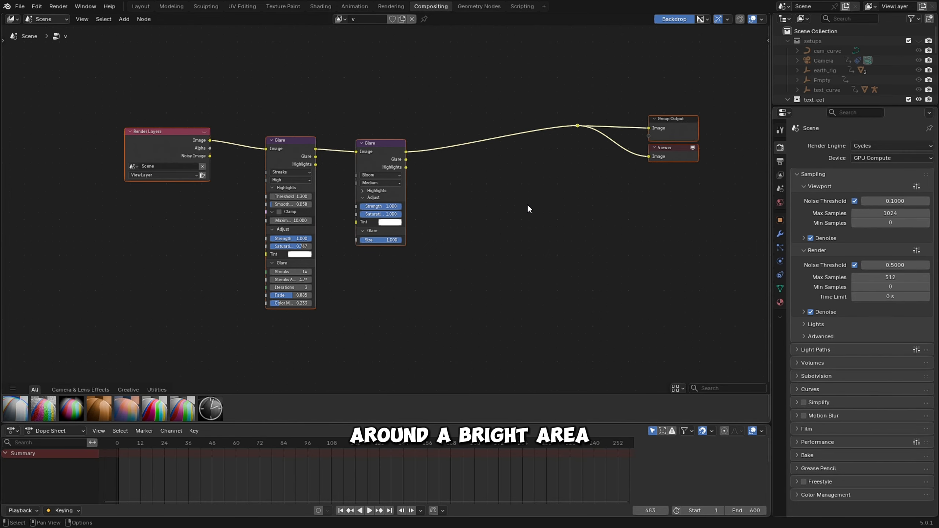
key("s")
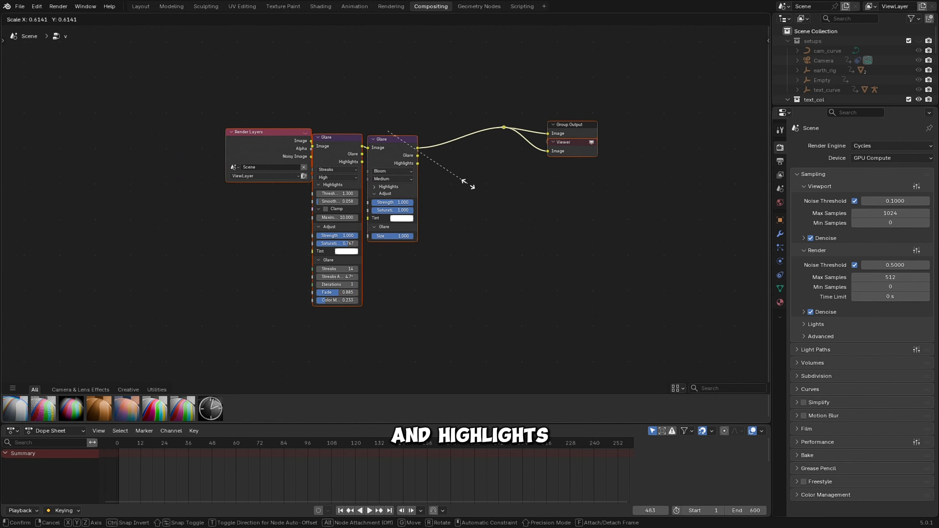
left_click(475, 190)
Step: Return to the Layout workspace and switch the viewport to rendered shading
left_click(141, 7)
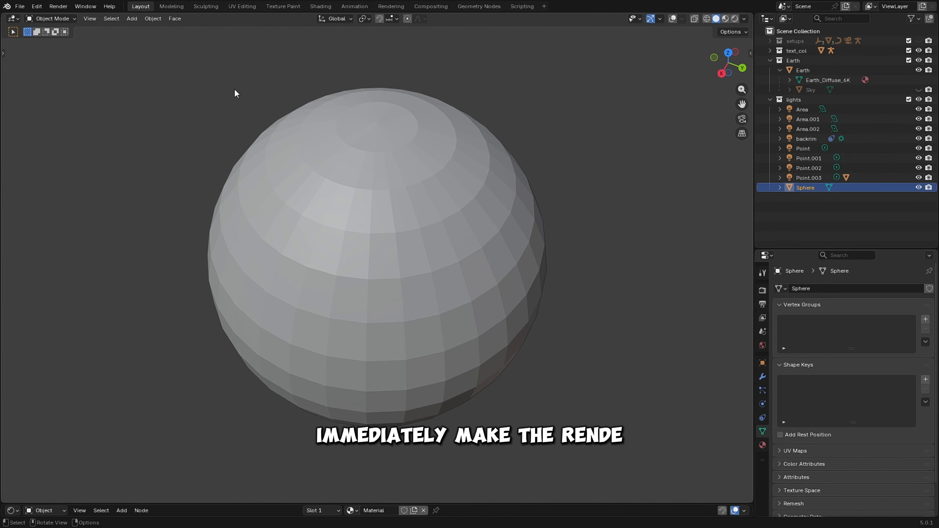
key("z")
left_click(235, 34)
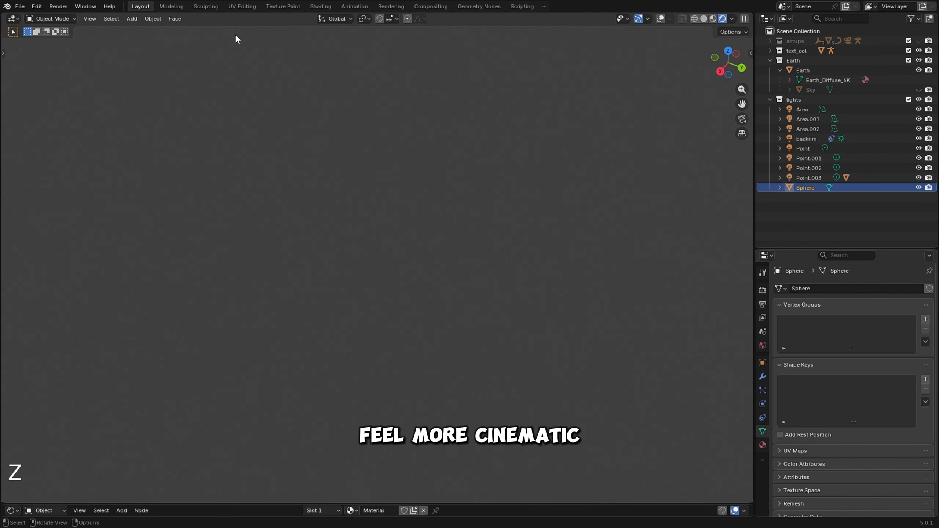